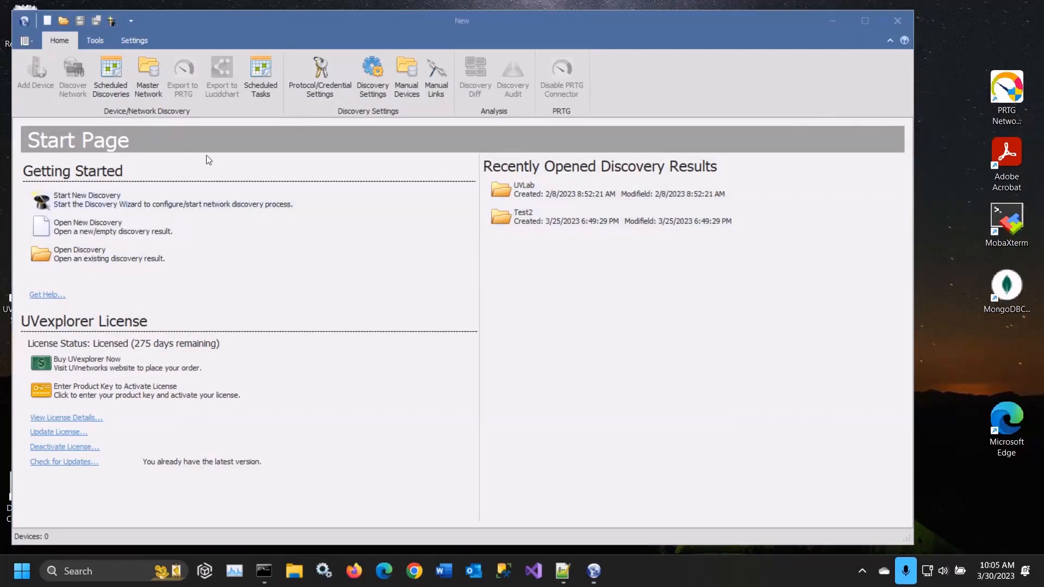
Open the saved discovery result UVLab_2.
{"action": "left_click", "coordinate": [63, 20]}
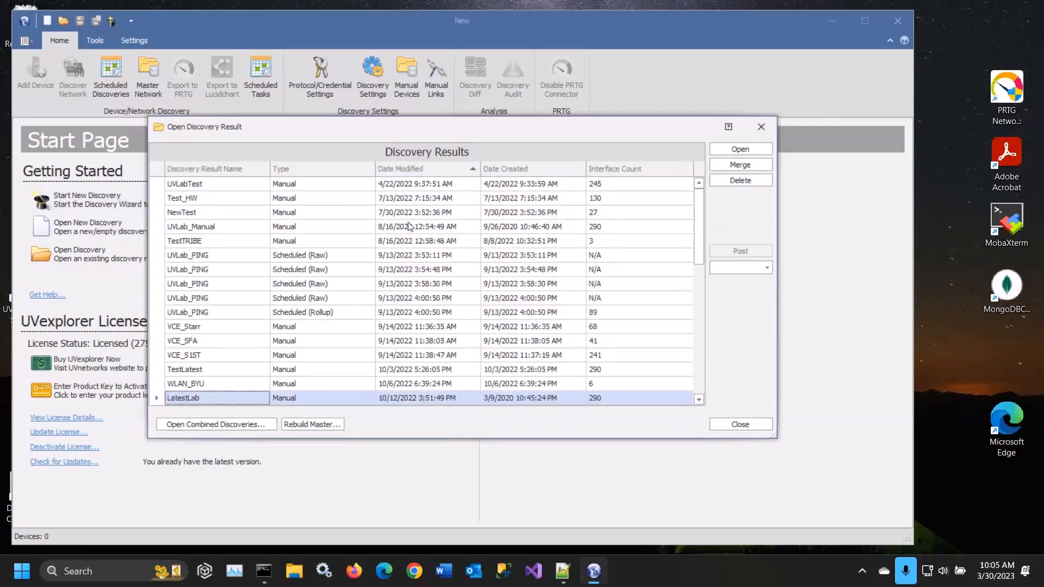
{"action": "scroll", "coordinate": [430, 269], "scroll_direction": "down", "scroll_amount": 9}
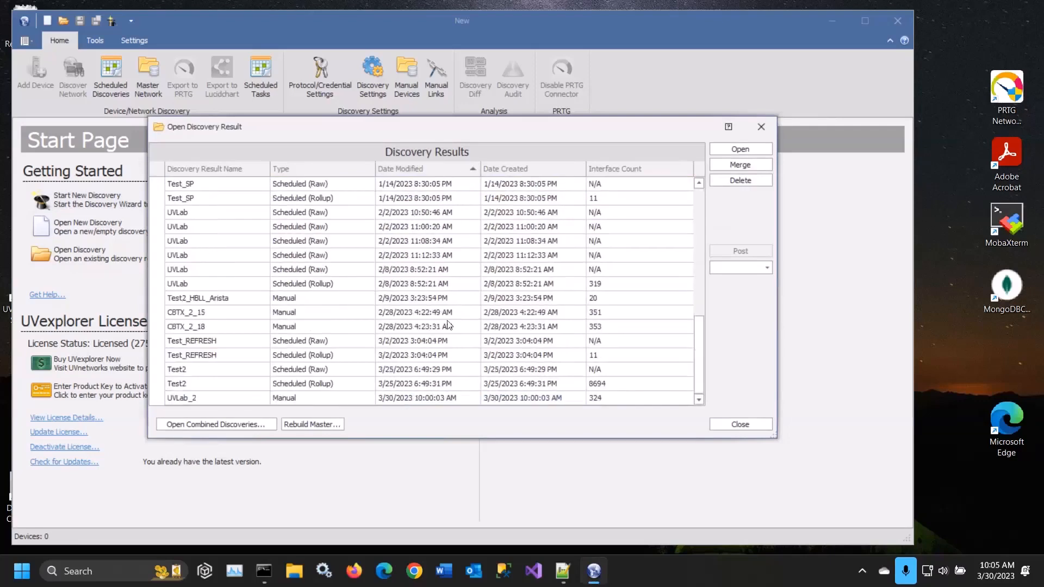
{"action": "left_click", "coordinate": [316, 396]}
{"action": "left_click", "coordinate": [741, 150]}
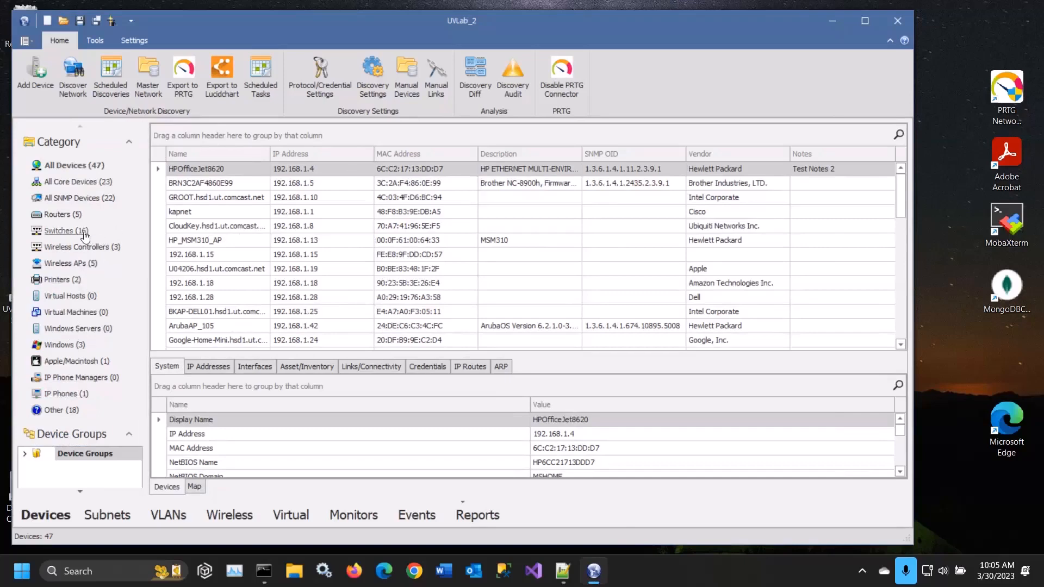
Filter the devices to All SNMP Devices, examine their topology on the map, and return to the device list.
{"action": "left_click", "coordinate": [79, 198]}
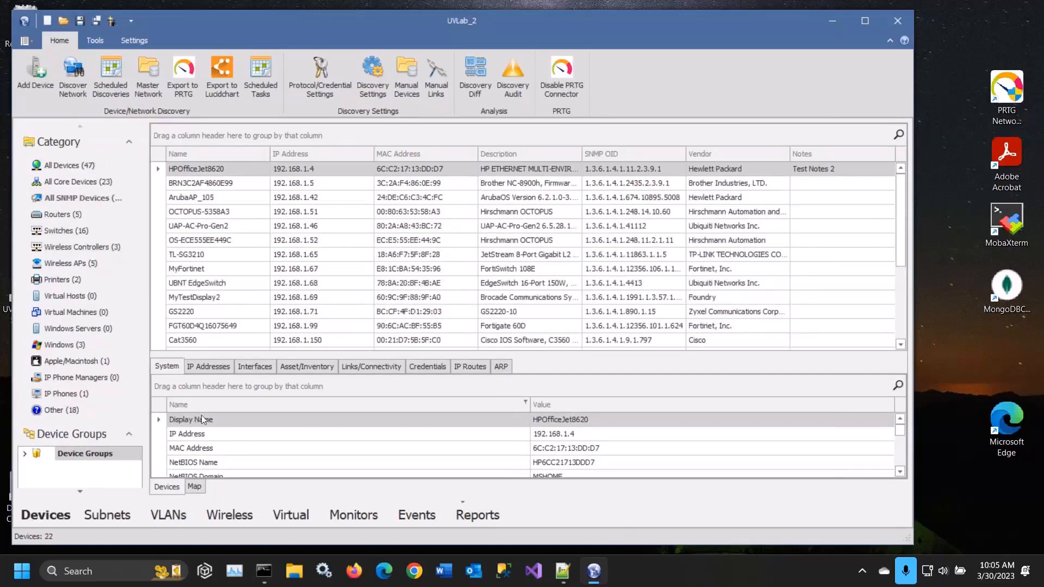
{"action": "left_click", "coordinate": [195, 487]}
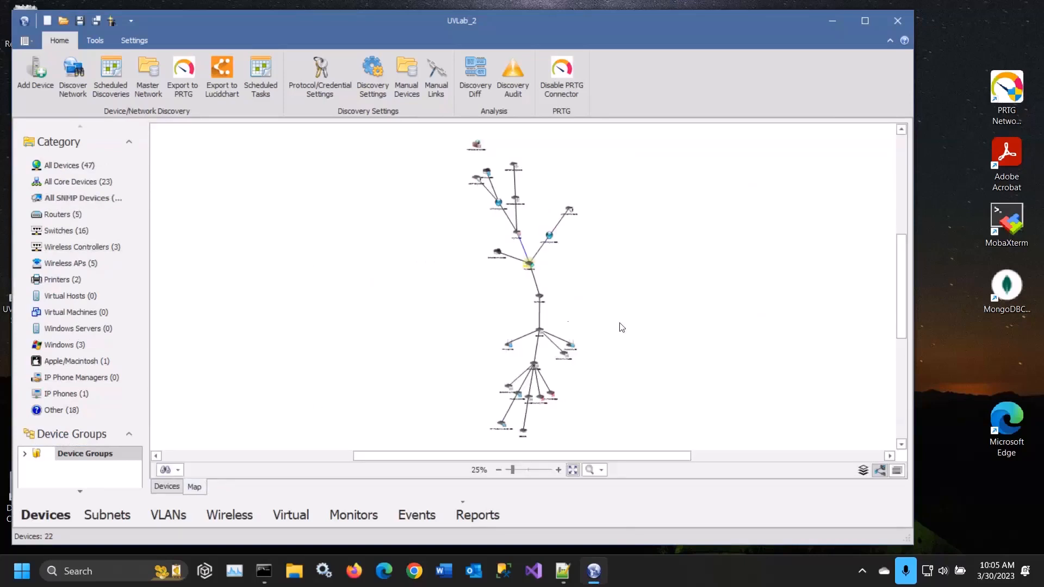
{"action": "scroll", "coordinate": [622, 326], "scroll_direction": "up", "scroll_amount": 4}
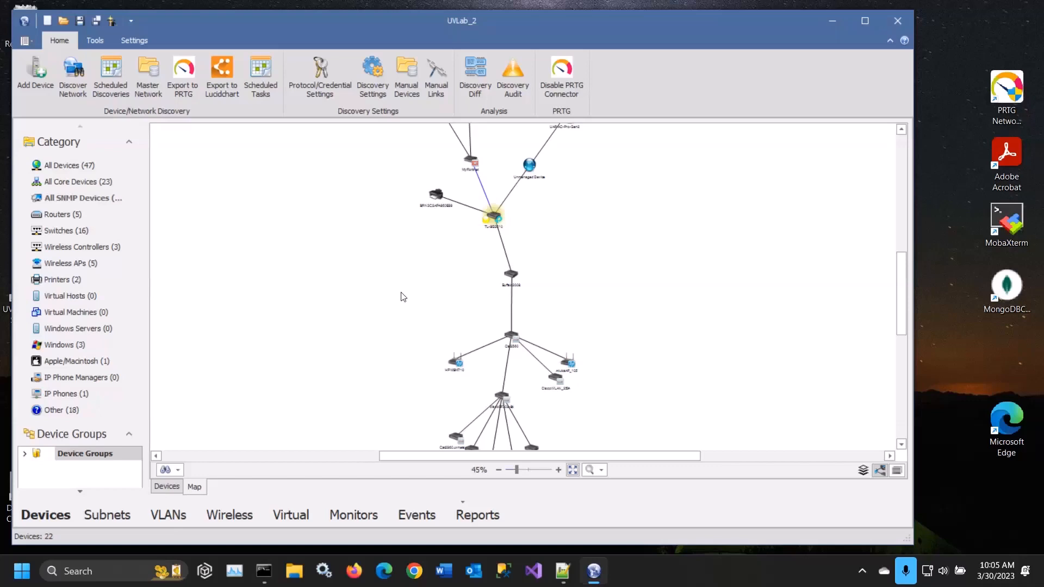
{"action": "scroll", "coordinate": [403, 296], "scroll_direction": "down", "scroll_amount": 3}
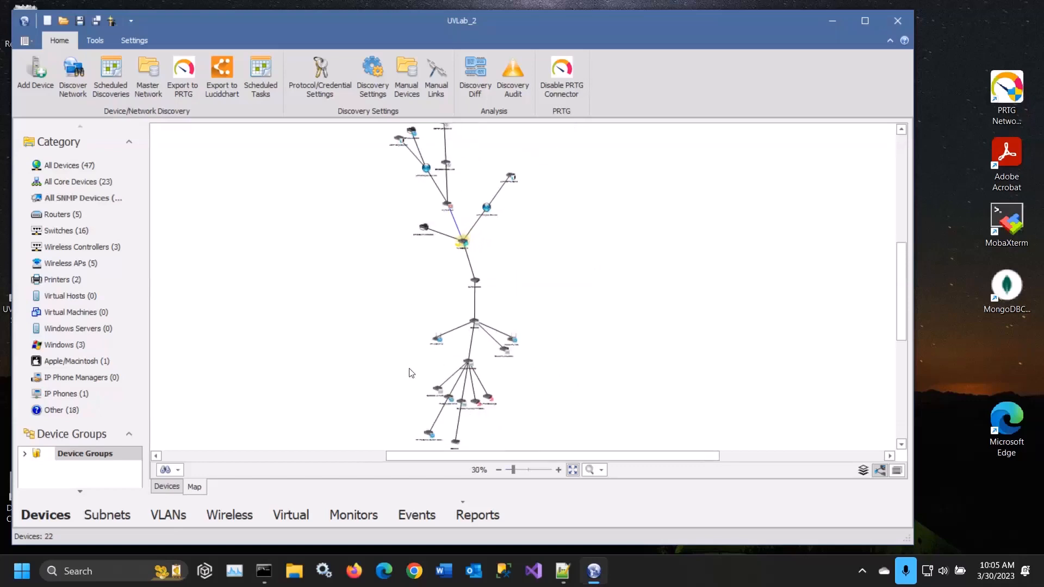
{"action": "left_click", "coordinate": [174, 487]}
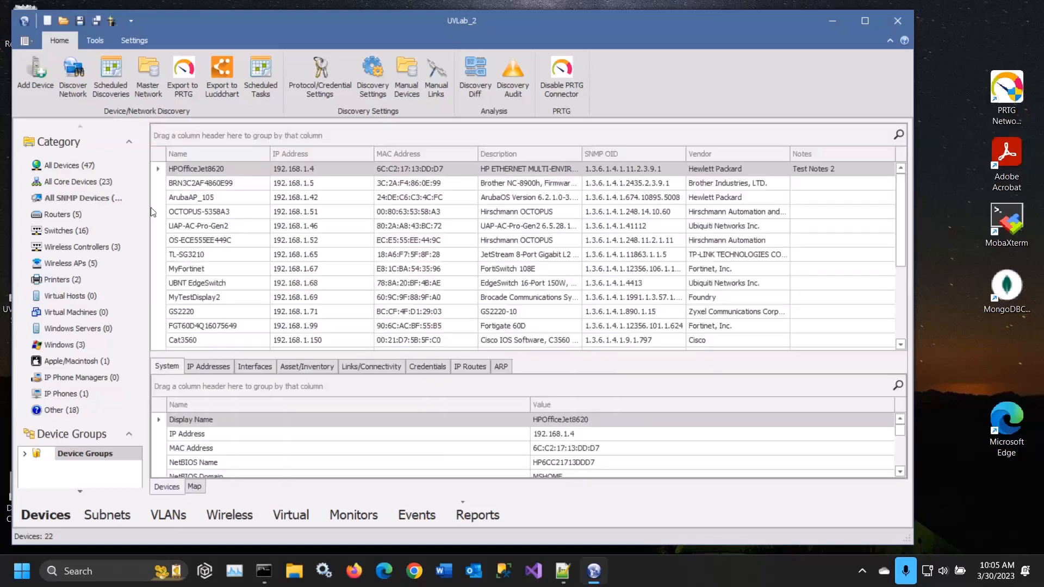
Find sightings of IP address 192.168.1.28 with the IP/MAC Address Finder and select its OWNER entry.
{"action": "left_click", "coordinate": [99, 45]}
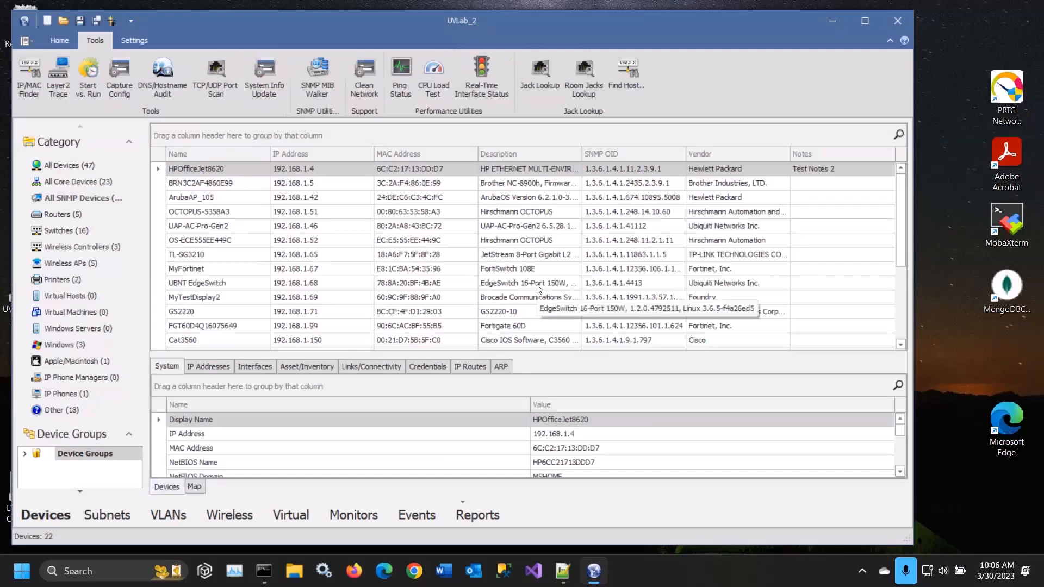
{"action": "left_click", "coordinate": [29, 82]}
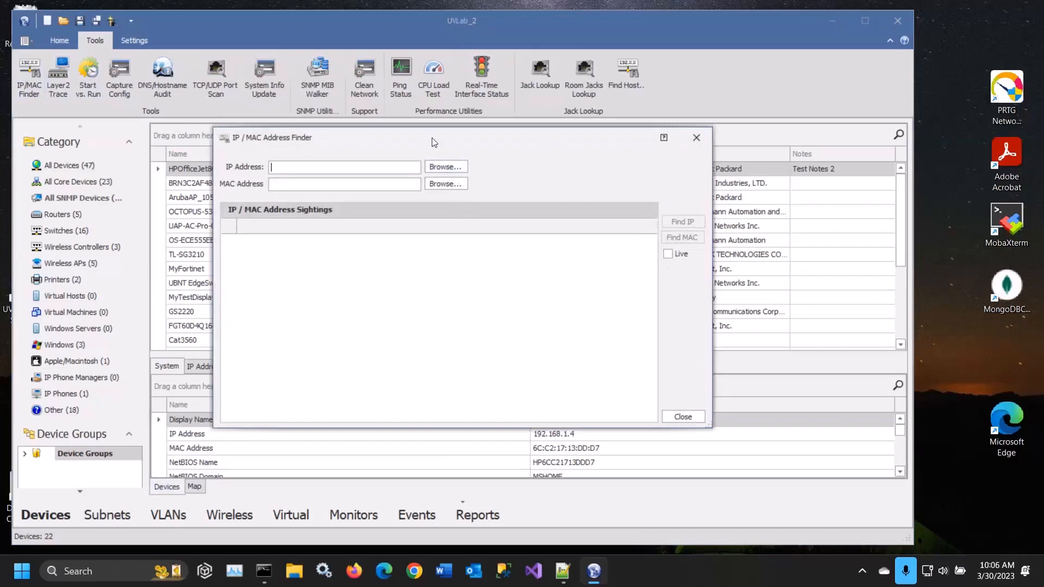
{"action": "left_click_drag", "start_coordinate": [432, 139], "coordinate": [396, 122]}
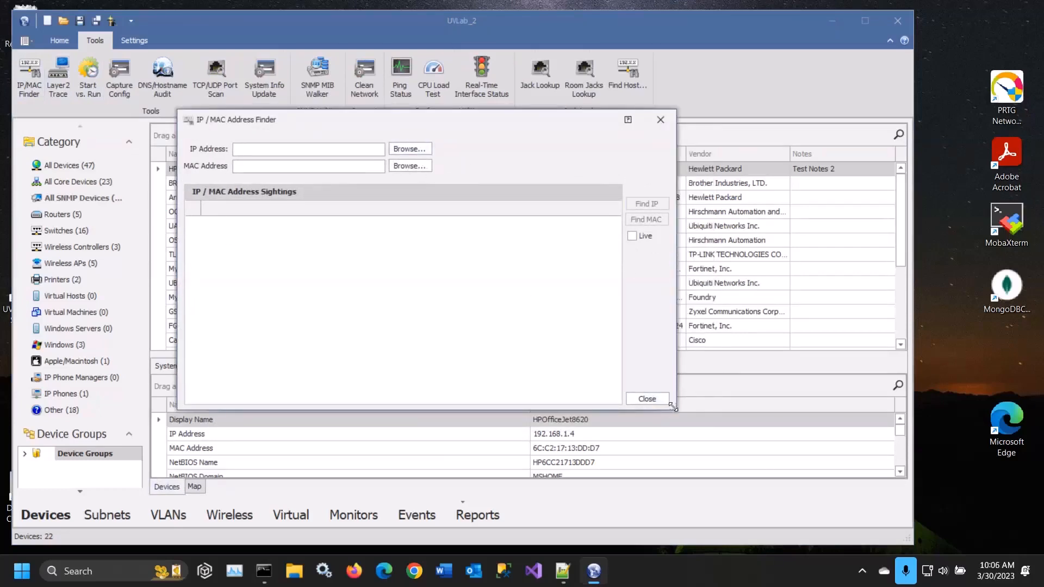
{"action": "left_click_drag", "start_coordinate": [674, 407], "coordinate": [756, 476]}
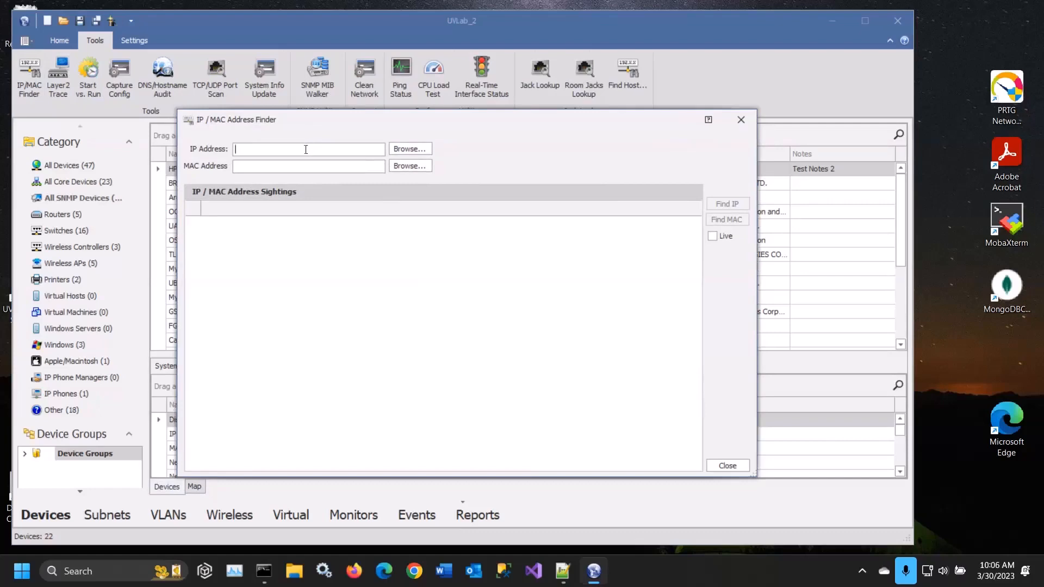
{"action": "type", "text": "192.168.1"}
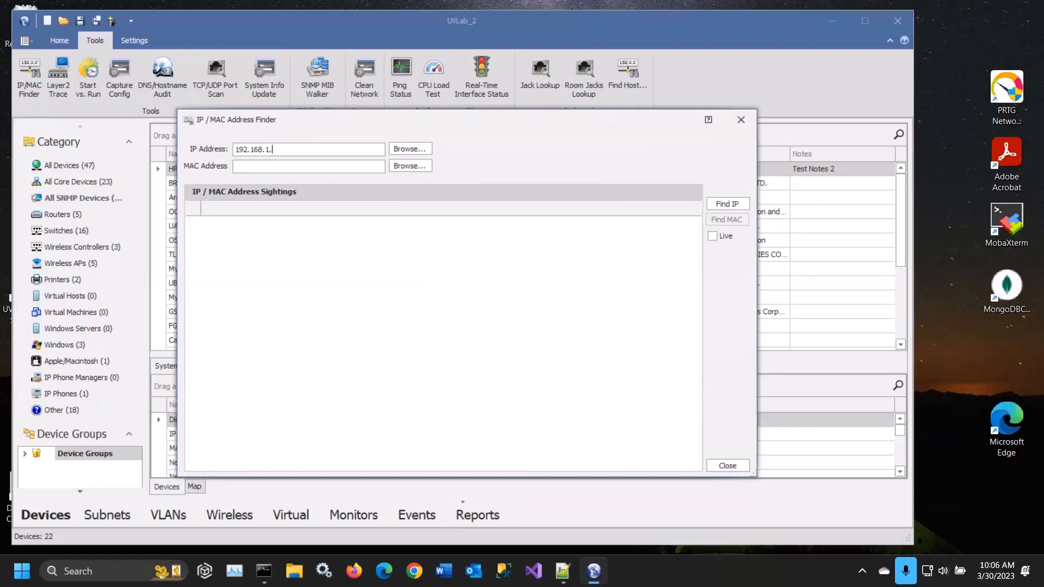
{"action": "type", "text": ".28"}
{"action": "left_click", "coordinate": [736, 204]}
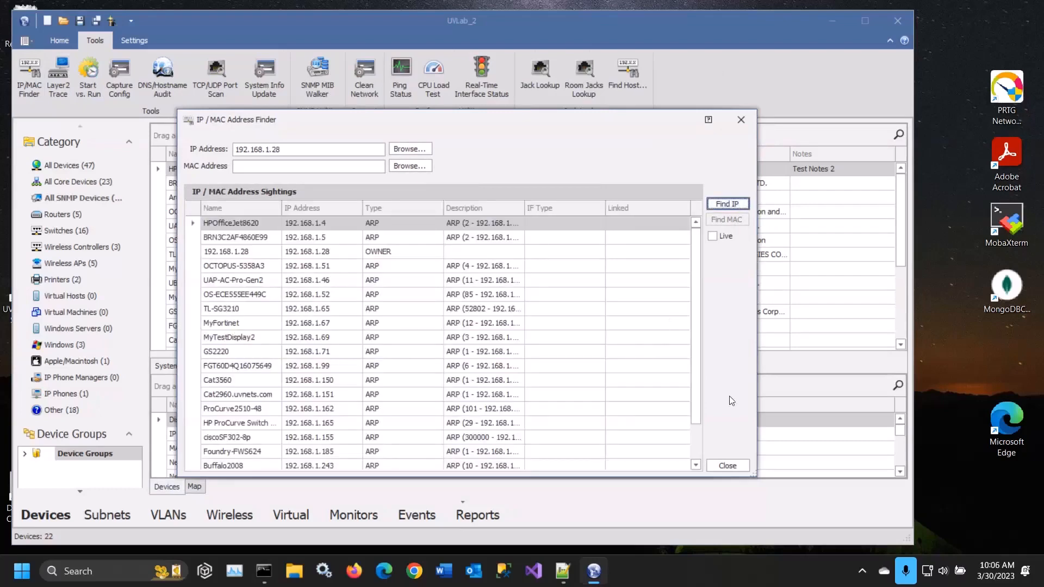
{"action": "left_click_drag", "start_coordinate": [761, 479], "coordinate": [880, 511]}
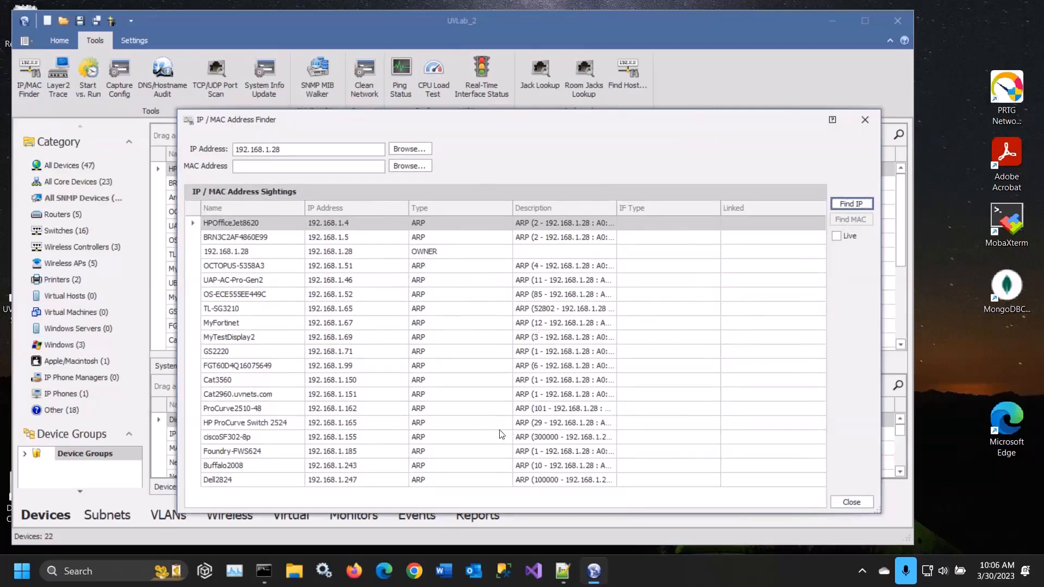
{"action": "left_click", "coordinate": [289, 255]}
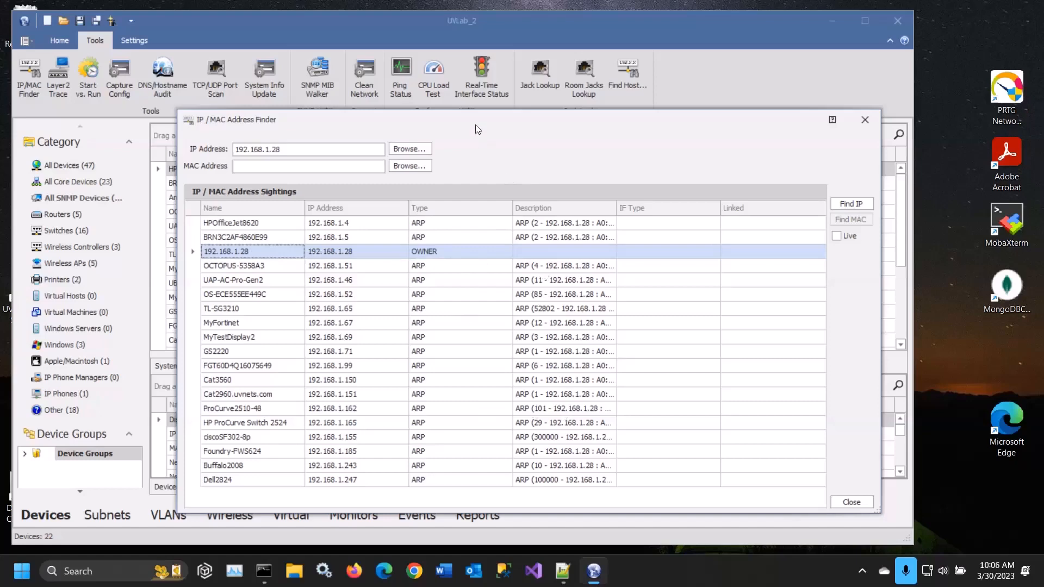
Find sightings of IP address 192.168.1.4 in the IP/MAC Address Finder.
{"action": "left_click_drag", "start_coordinate": [475, 129], "coordinate": [421, 109]}
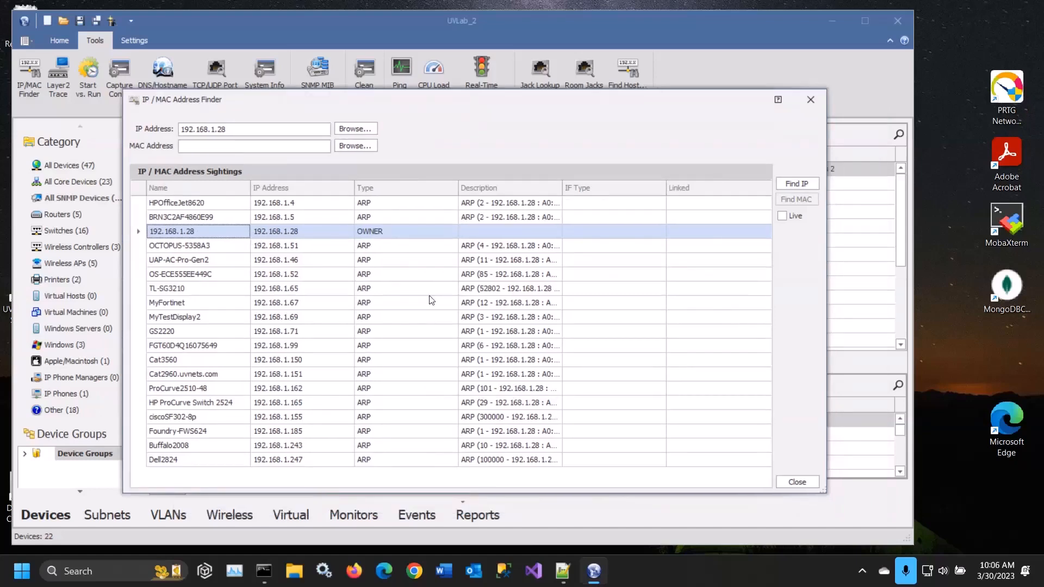
{"action": "left_click", "coordinate": [251, 128]}
{"action": "type", "text": "4"}
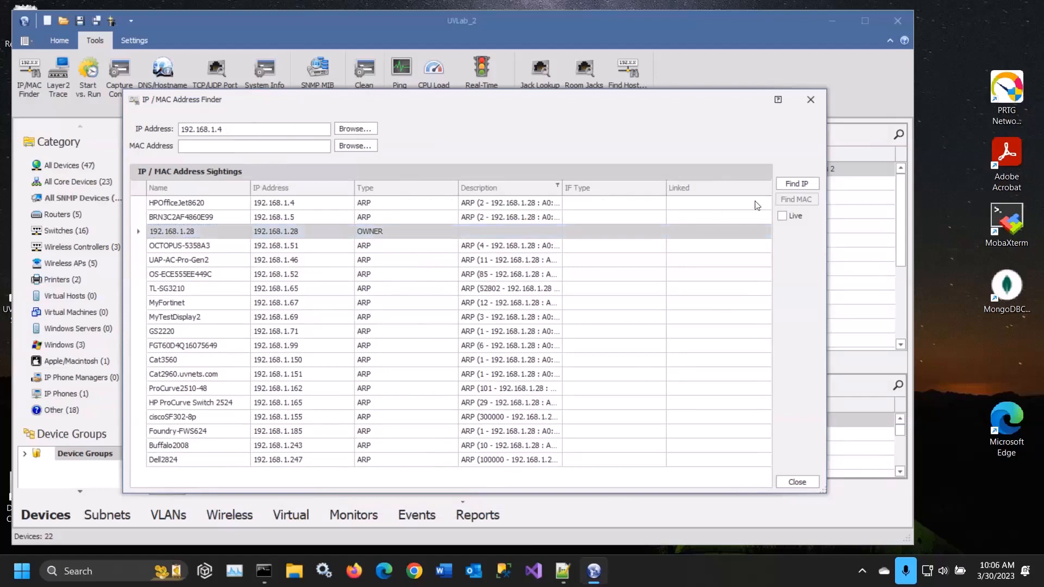
{"action": "left_click", "coordinate": [792, 186]}
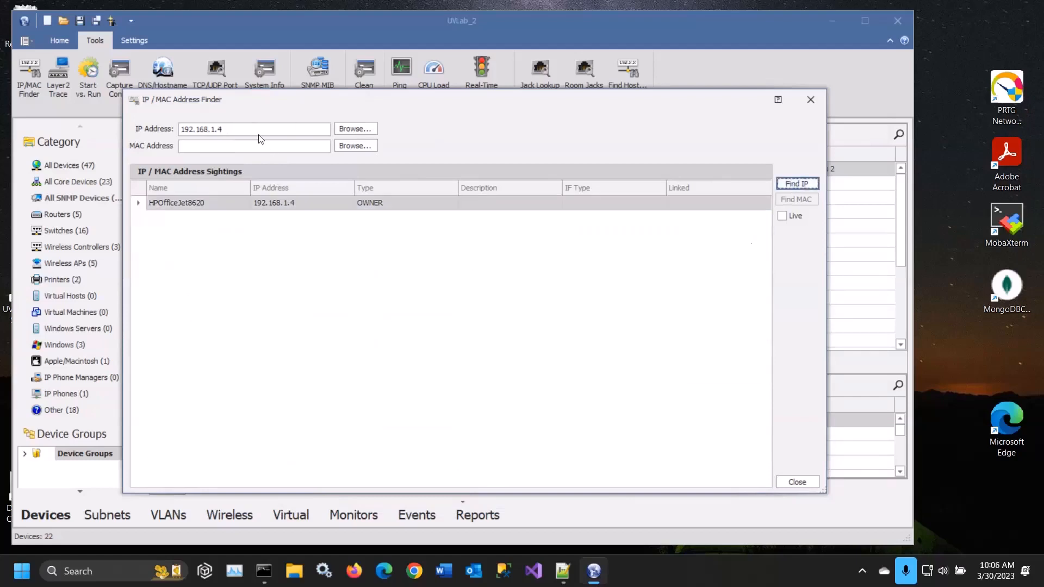
Fill the finder's MAC address by choosing HPOfficeJet8620 from All Devices, with the device list sorted by ascending IP address.
{"action": "left_click", "coordinate": [350, 131]}
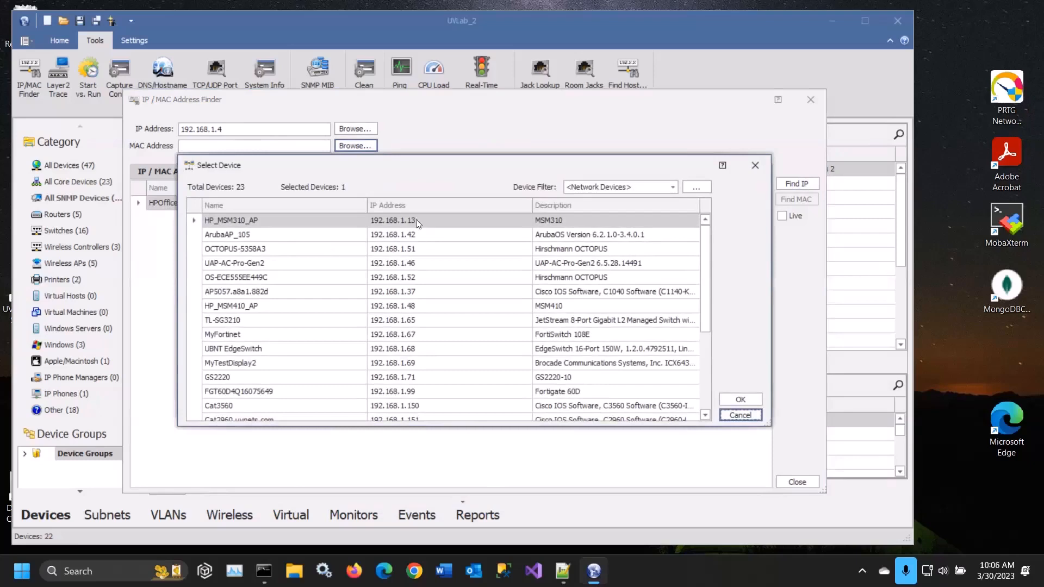
{"action": "left_click", "coordinate": [413, 212]}
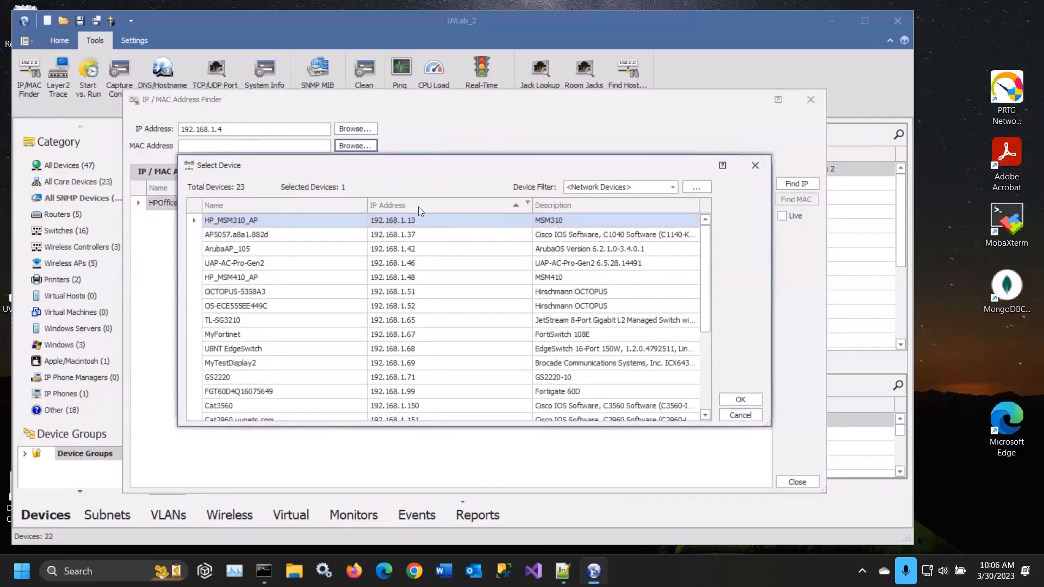
{"action": "left_click", "coordinate": [419, 207]}
{"action": "scroll", "coordinate": [413, 220], "scroll_direction": "up", "scroll_amount": 3}
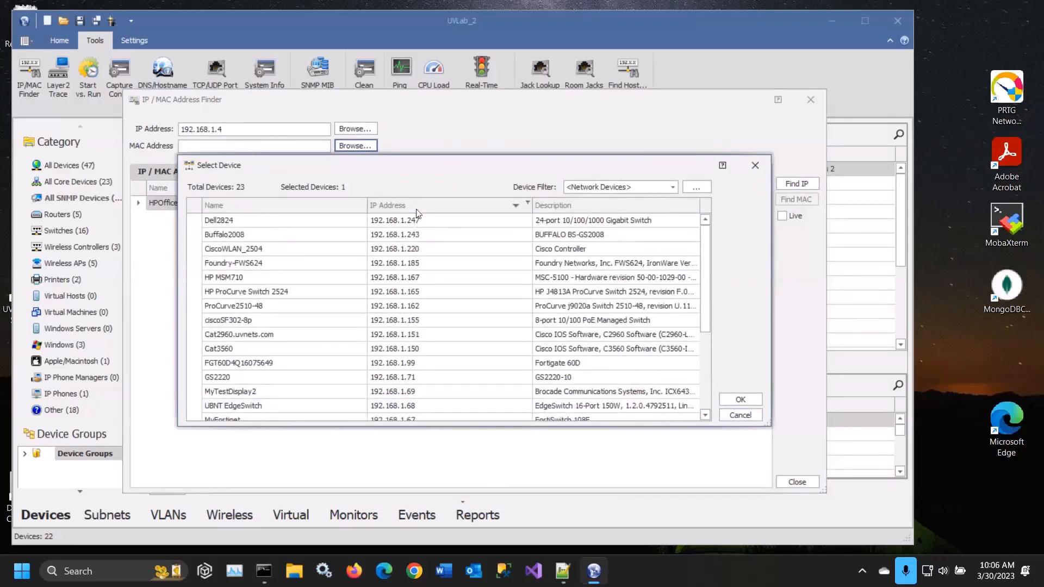
{"action": "left_click", "coordinate": [418, 212]}
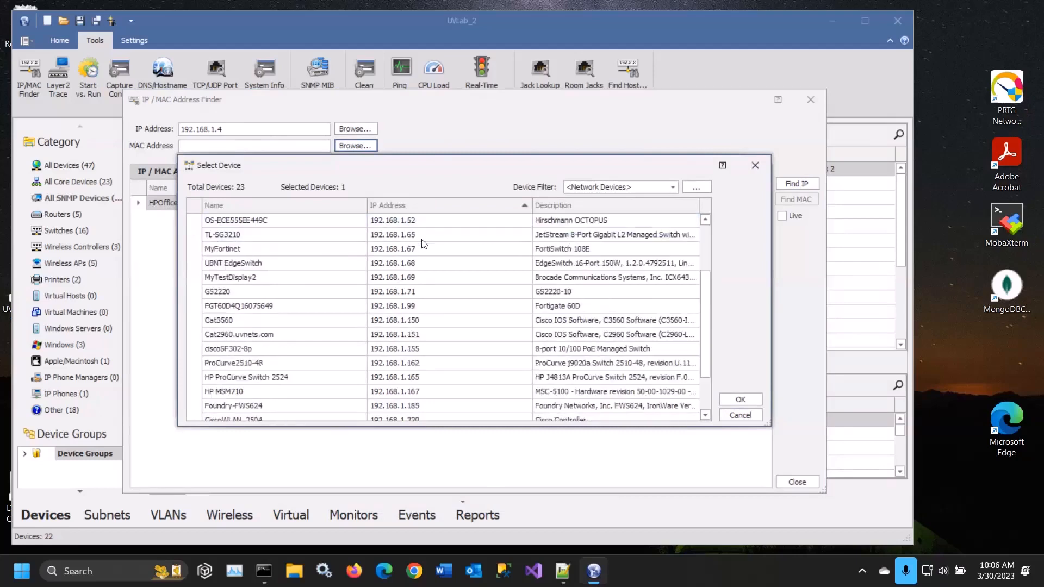
{"action": "scroll", "coordinate": [424, 243], "scroll_direction": "up", "scroll_amount": 2}
{"action": "left_click", "coordinate": [614, 187]}
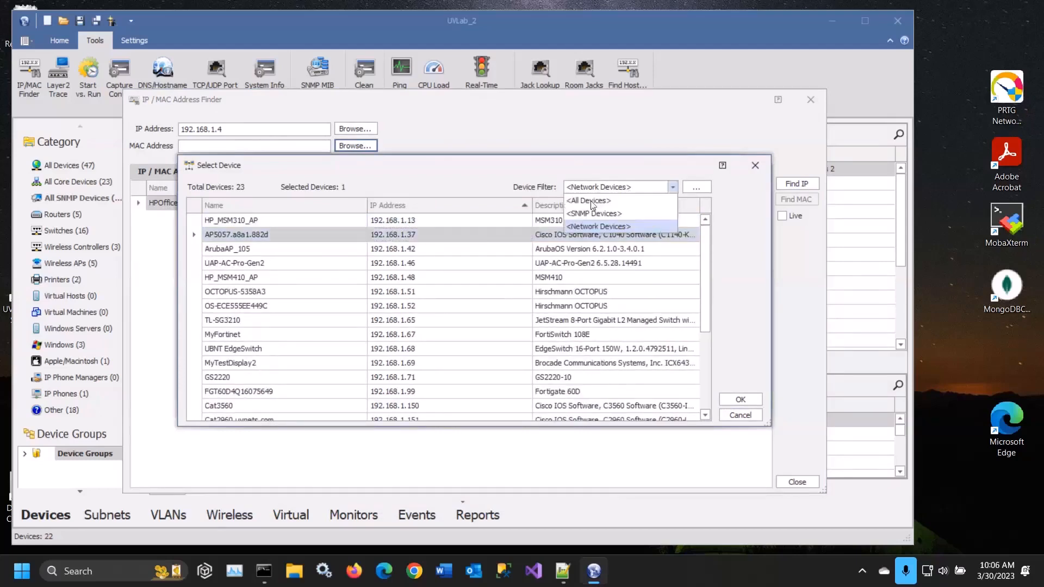
{"action": "left_click", "coordinate": [586, 200]}
{"action": "left_click", "coordinate": [402, 235]}
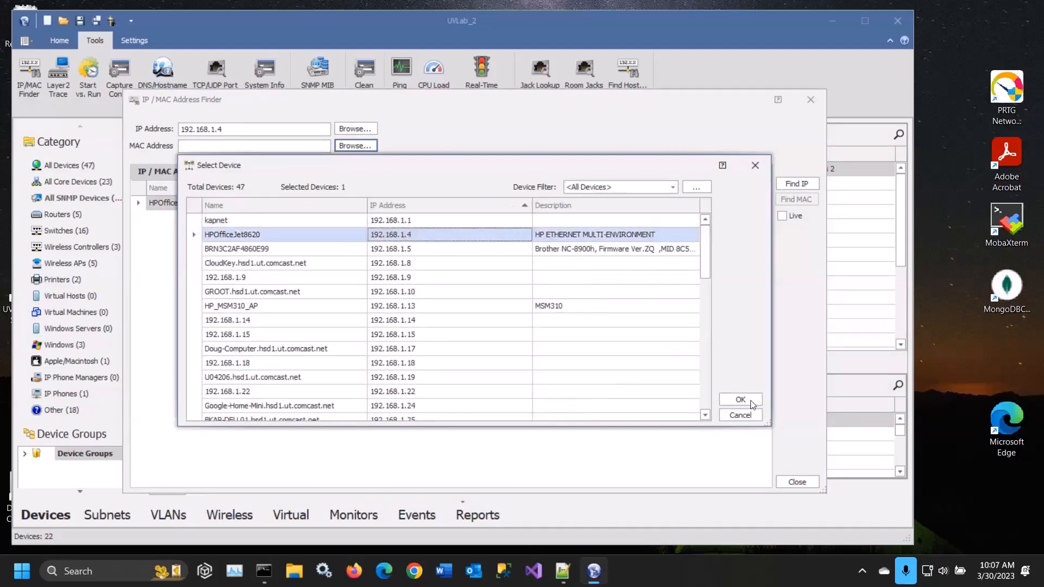
{"action": "left_click", "coordinate": [752, 404]}
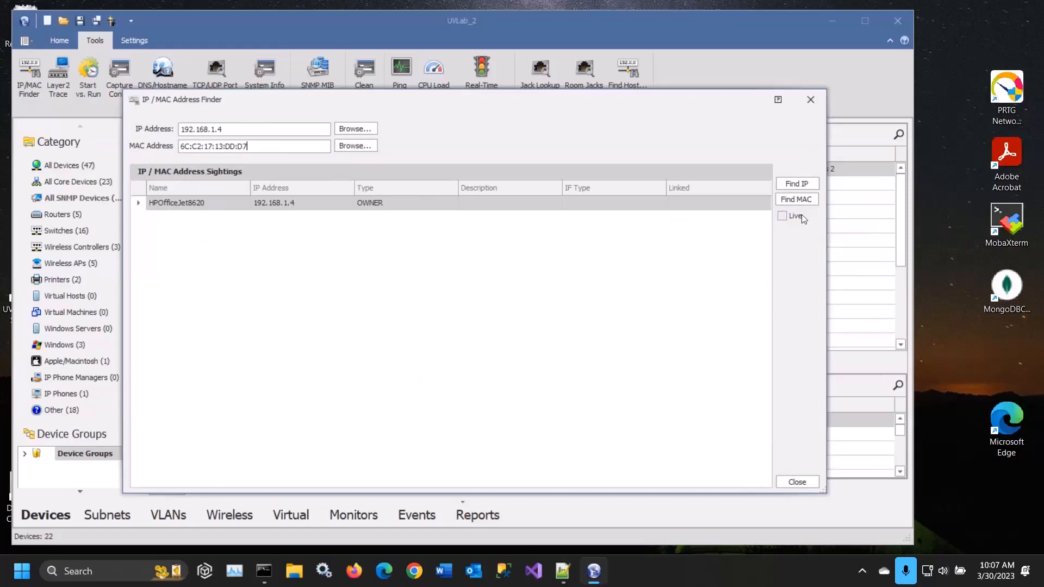
Find sightings of the HPOfficeJet8620 MAC address, examine the linked UBNT EdgeSwitch entry, and close the finder.
{"action": "left_click", "coordinate": [795, 200]}
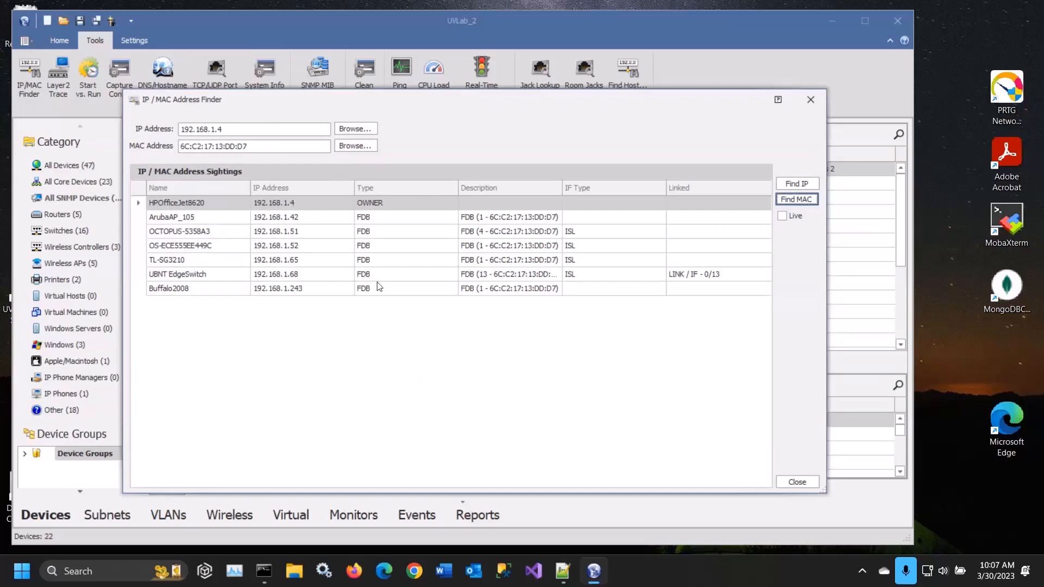
{"action": "left_click", "coordinate": [587, 273]}
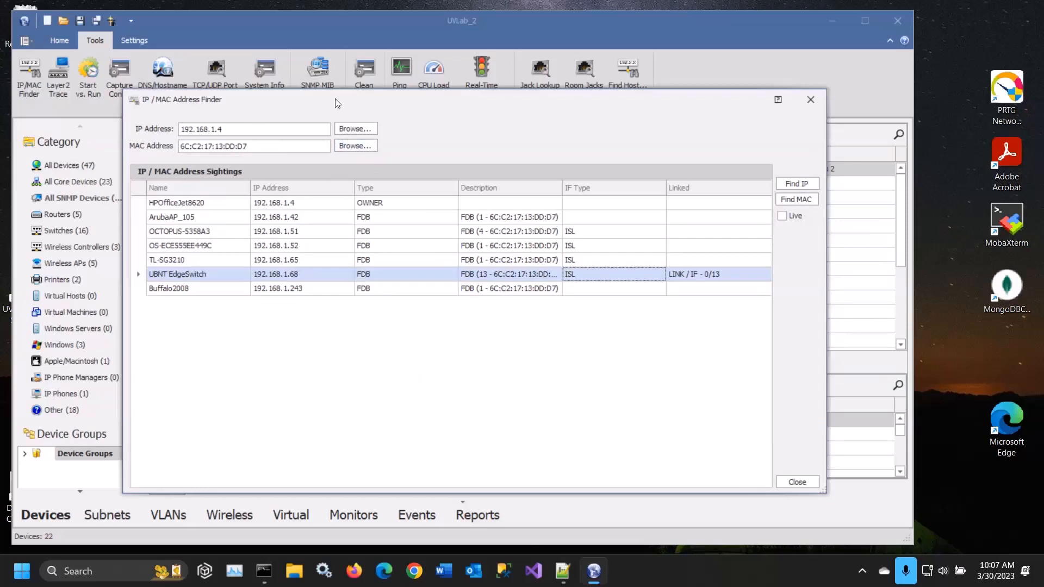
{"action": "left_click_drag", "start_coordinate": [337, 103], "coordinate": [293, 103]}
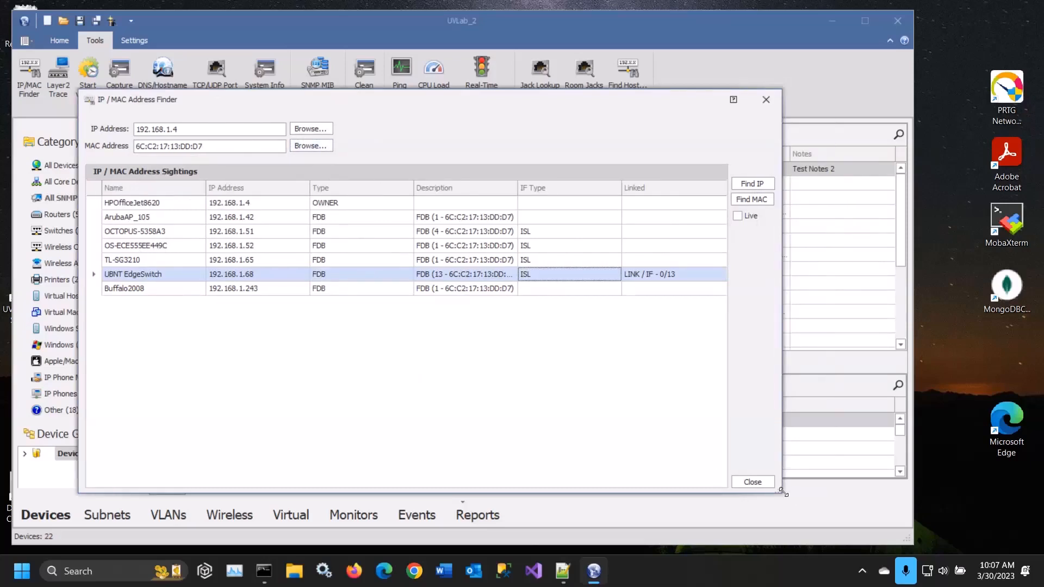
{"action": "left_click_drag", "start_coordinate": [783, 492], "coordinate": [724, 509]}
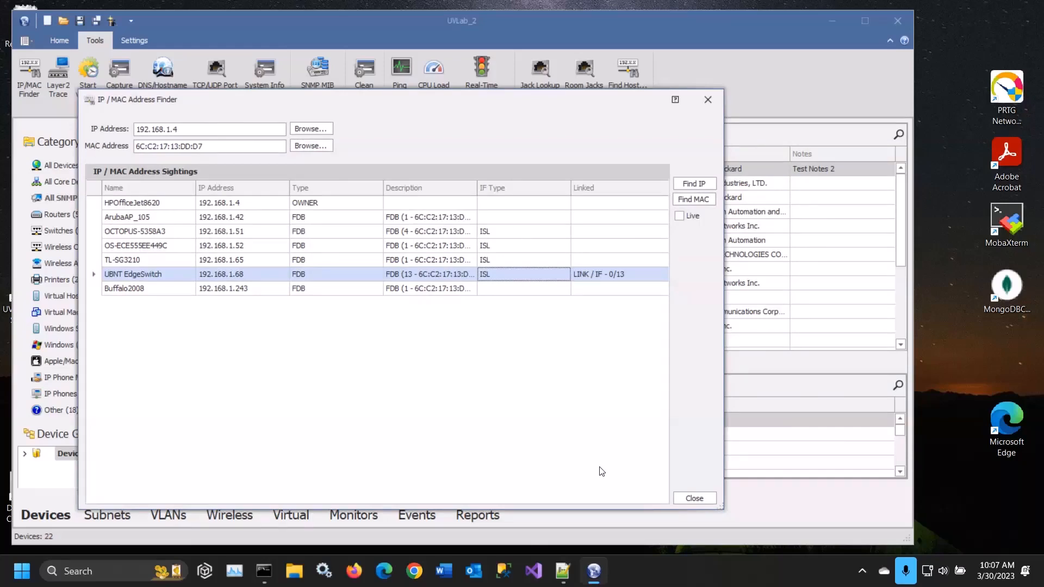
{"action": "left_click", "coordinate": [696, 498]}
Start a Layer 2 Trace in an enlarged window and set HP_MSM310_AP as the source device.
{"action": "left_click", "coordinate": [59, 79]}
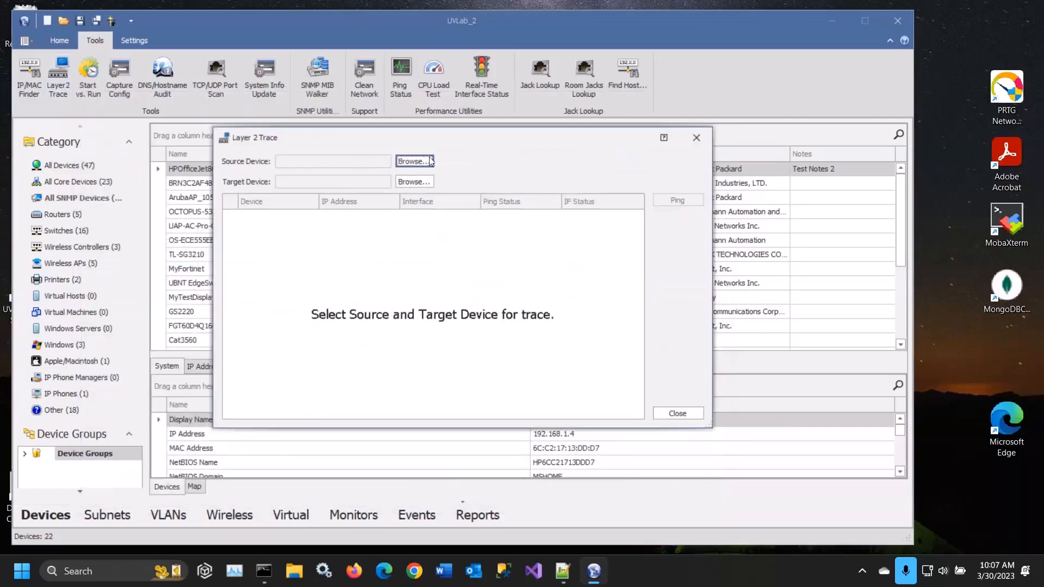
{"action": "left_click_drag", "start_coordinate": [422, 143], "coordinate": [300, 104]}
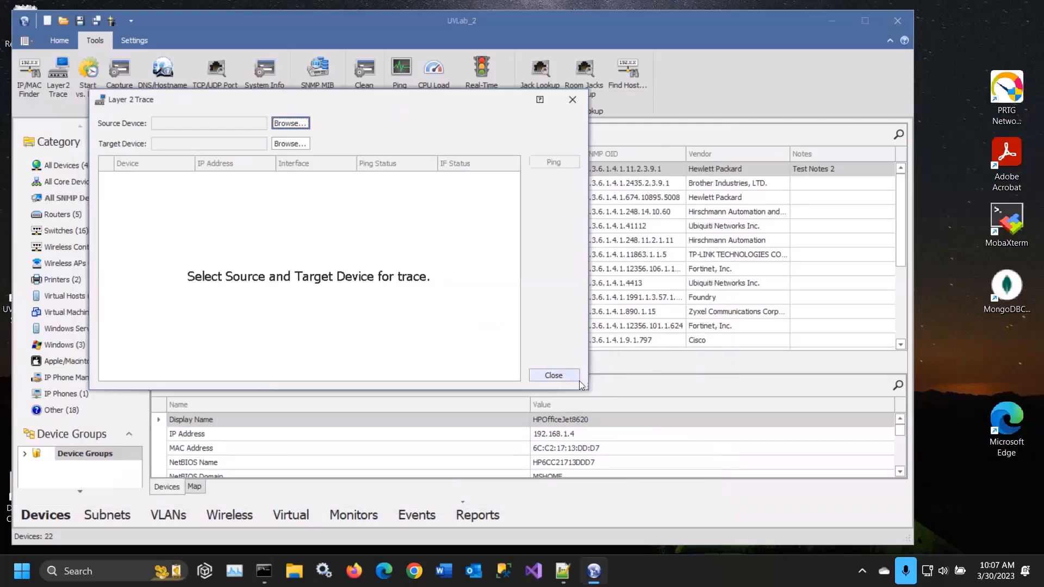
{"action": "left_click_drag", "start_coordinate": [584, 387], "coordinate": [754, 498]}
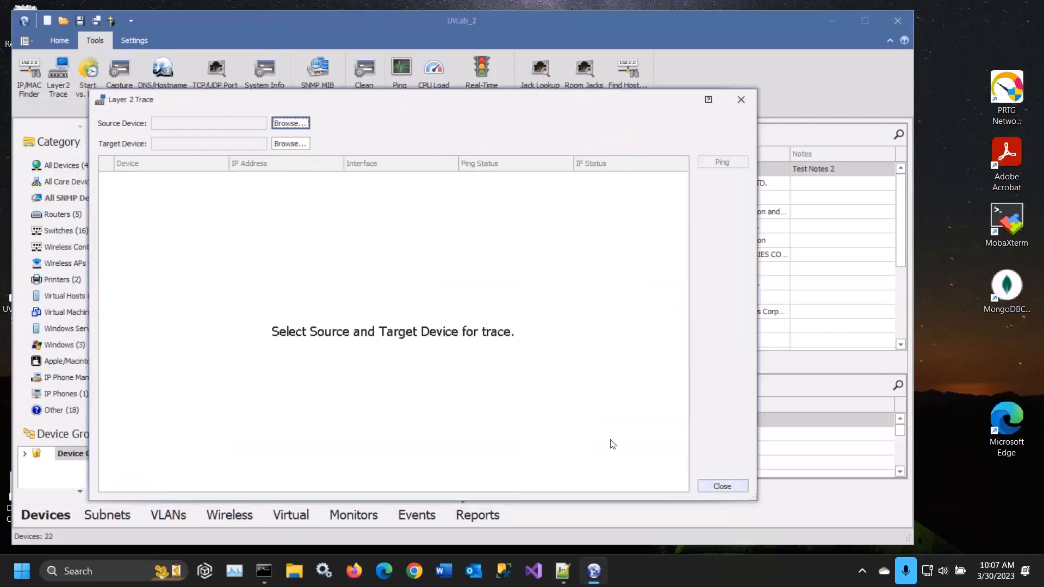
{"action": "left_click", "coordinate": [291, 124]}
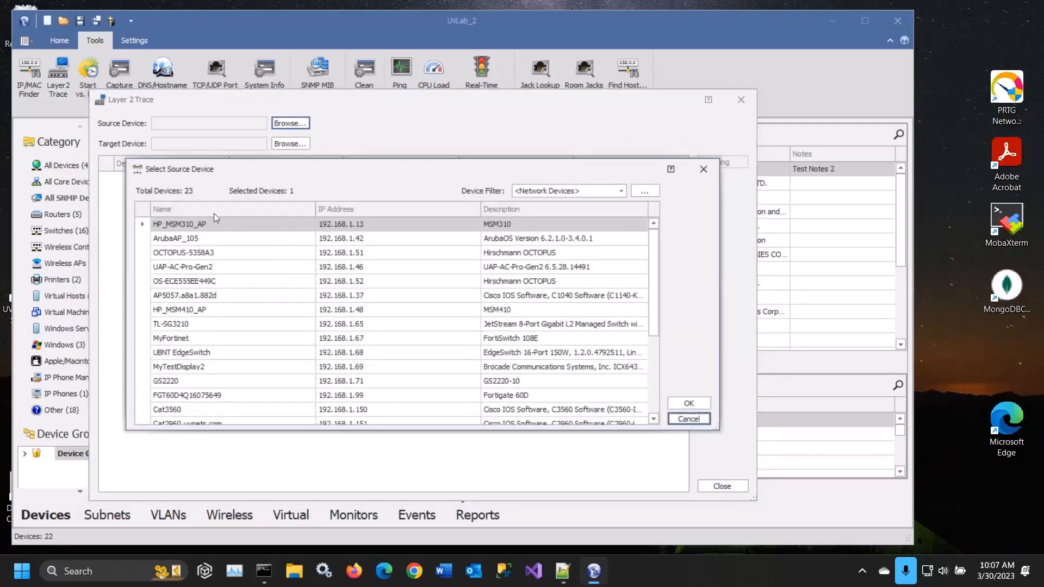
{"action": "double_click", "coordinate": [223, 227]}
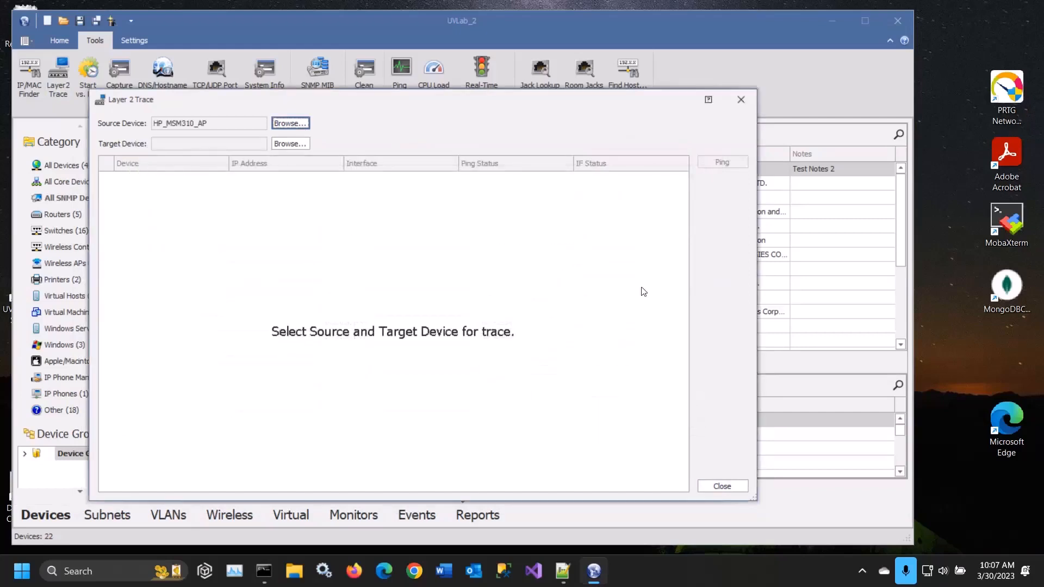
Set GS2220 as the target device of the Layer 2 Trace.
{"action": "left_click", "coordinate": [290, 144]}
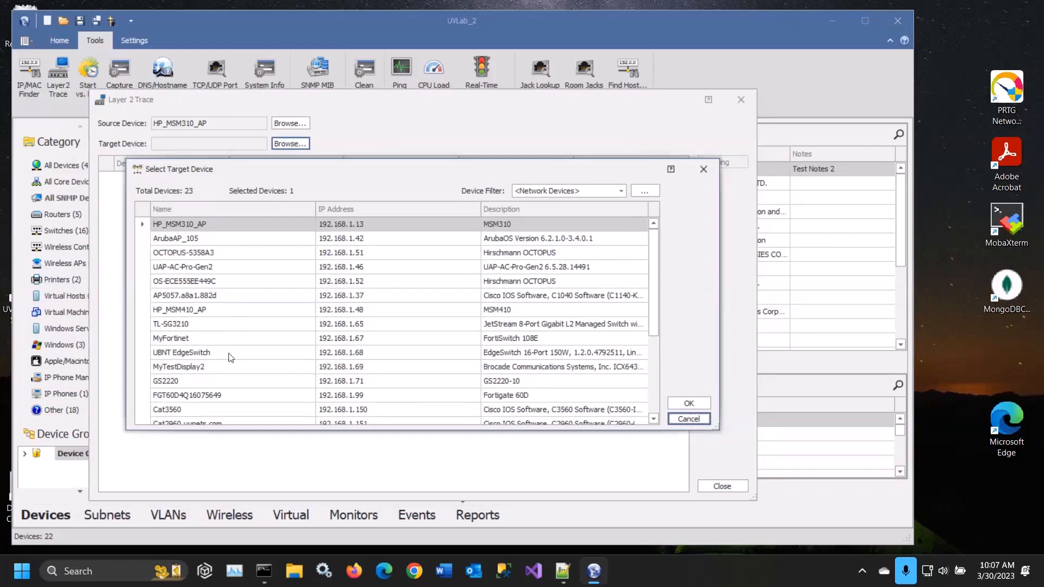
{"action": "left_click", "coordinate": [240, 381]}
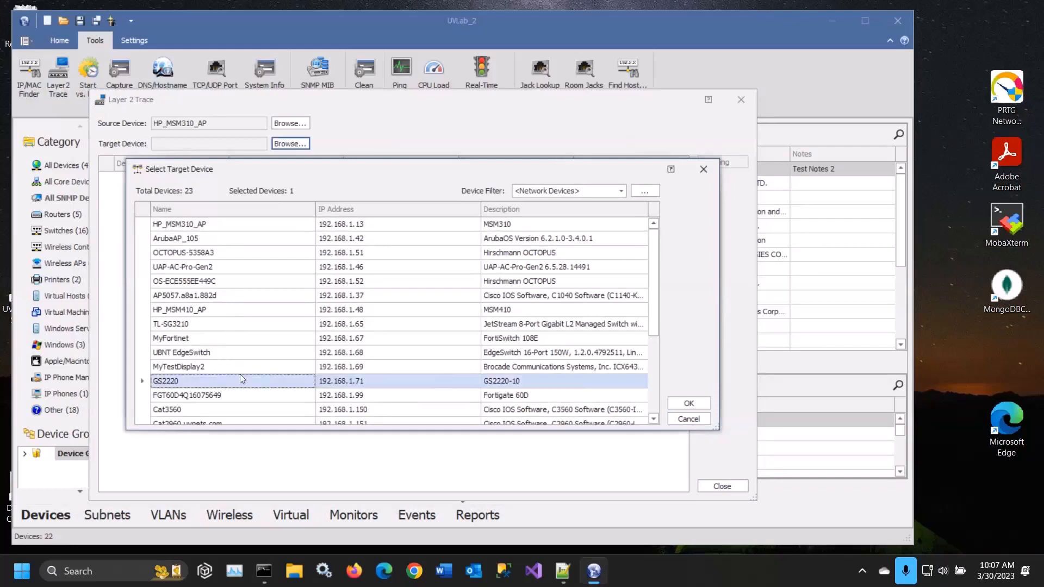
{"action": "left_click", "coordinate": [688, 404]}
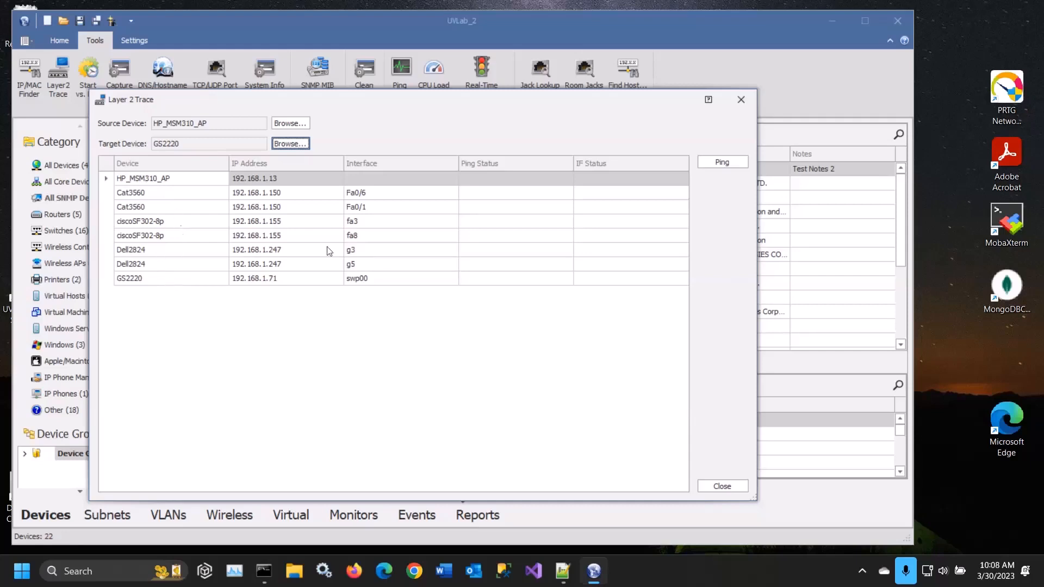
Ping the devices along the traced path, examine the HP_MSM310_AP and ciscoSF302-8p hops, and close the trace.
{"action": "left_click", "coordinate": [727, 161]}
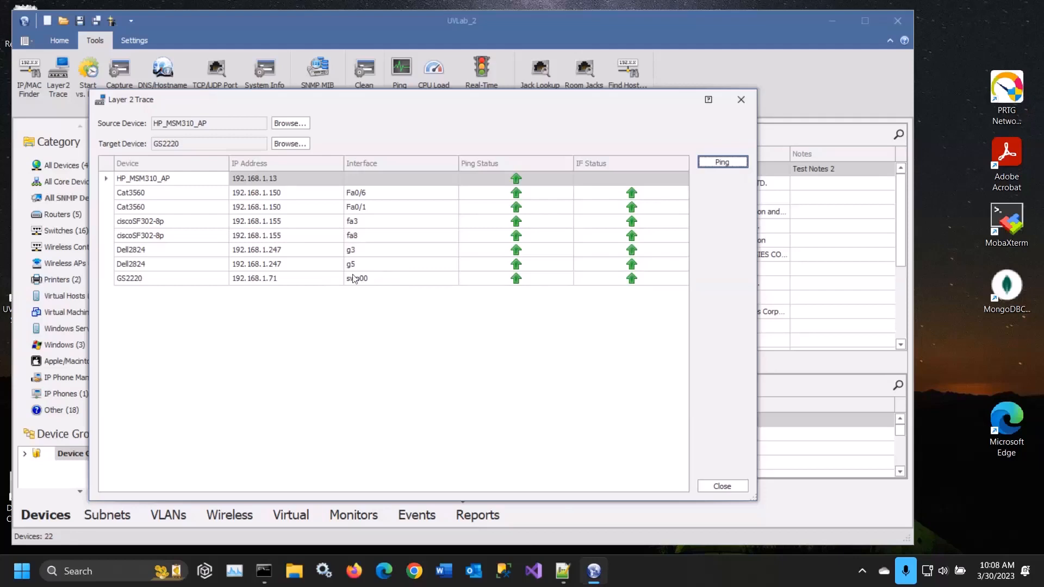
{"action": "left_click", "coordinate": [224, 193]}
{"action": "left_click", "coordinate": [213, 182]}
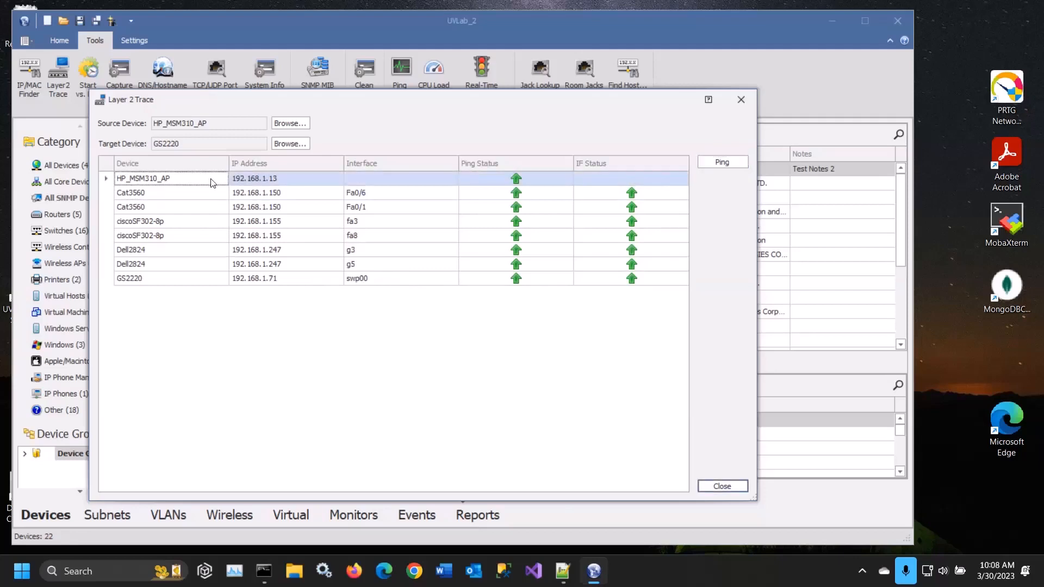
{"action": "left_click", "coordinate": [205, 233]}
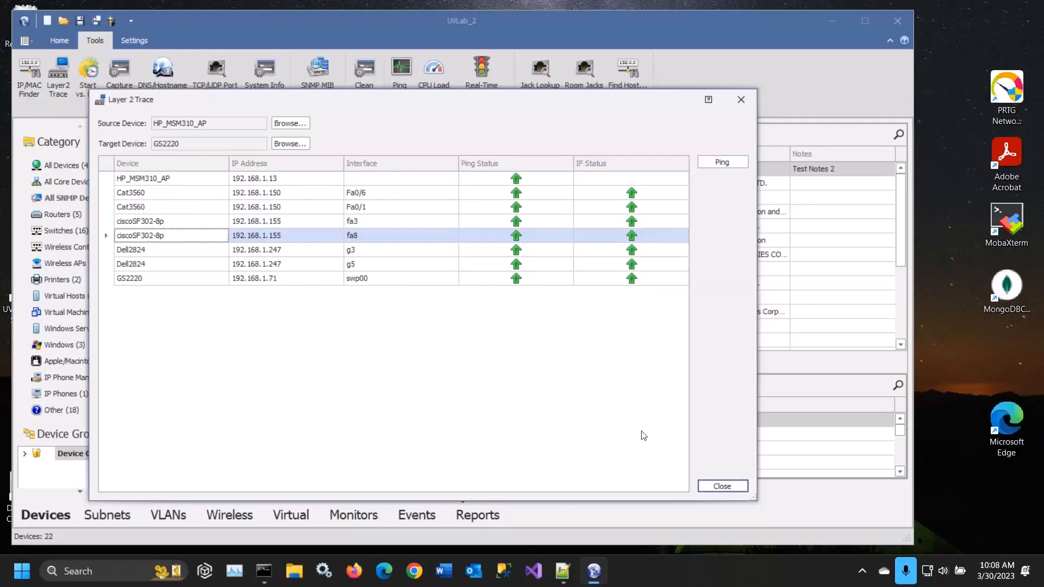
{"action": "left_click", "coordinate": [725, 486]}
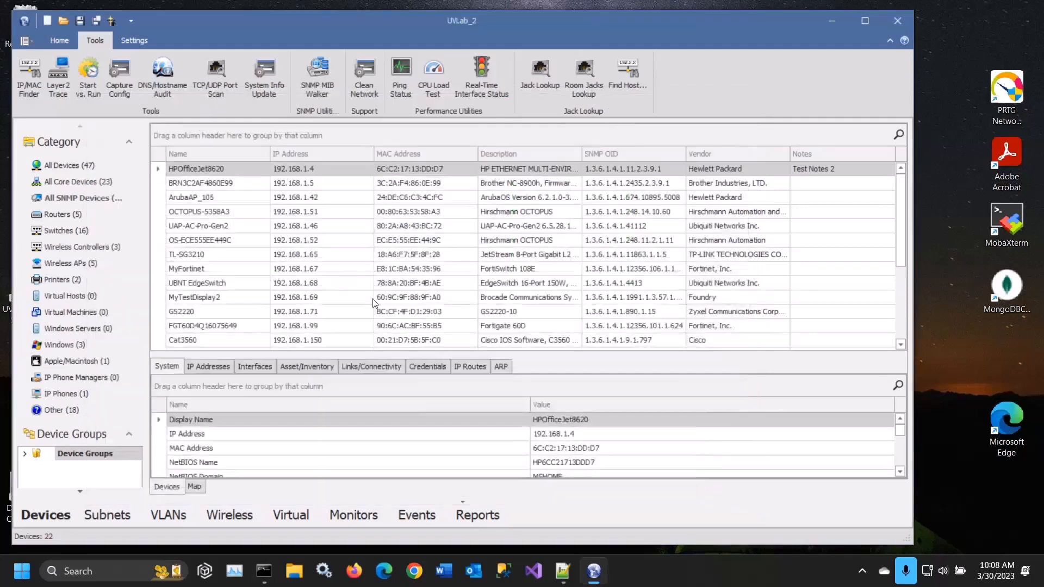
Resolve the hostnames for IP addresses 192.168.1.1 through 192.168.1.254, then close the Hostname Resolver.
{"action": "left_click", "coordinate": [166, 88]}
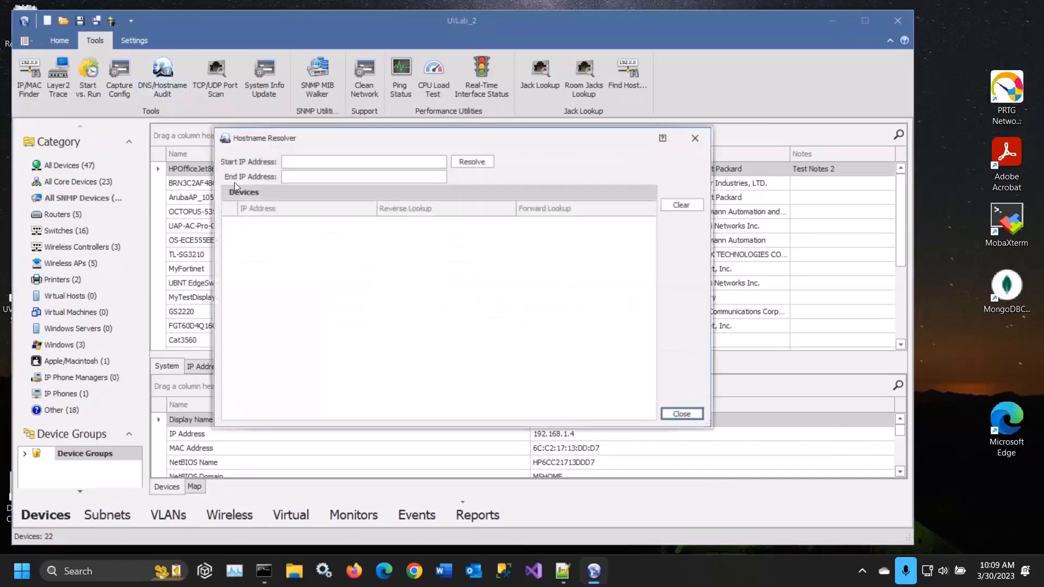
{"action": "type", "text": "192.168.1.1"}
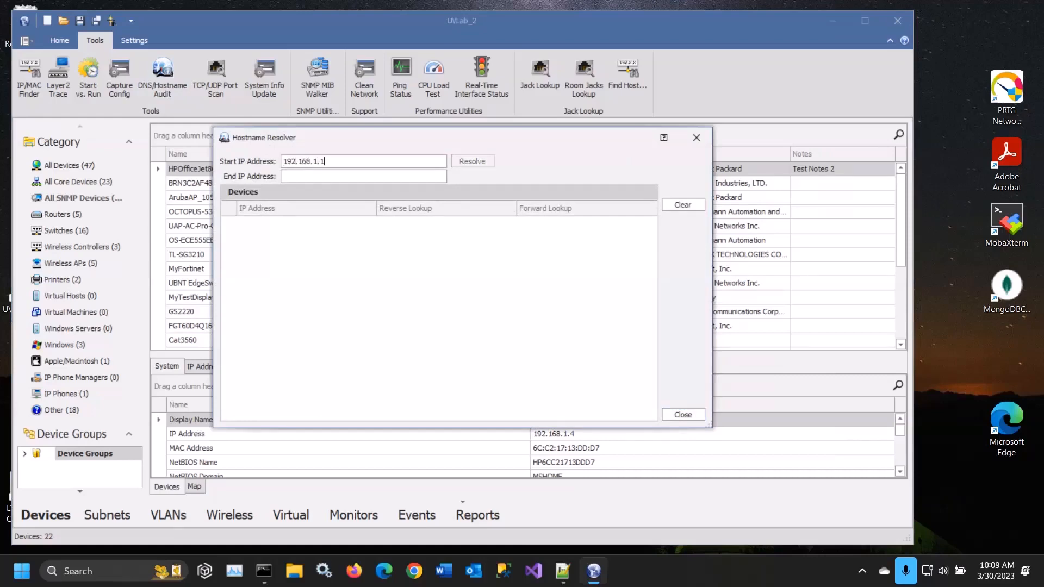
{"action": "key", "text": "Tab"}
{"action": "type", "text": "192.168.1.254"}
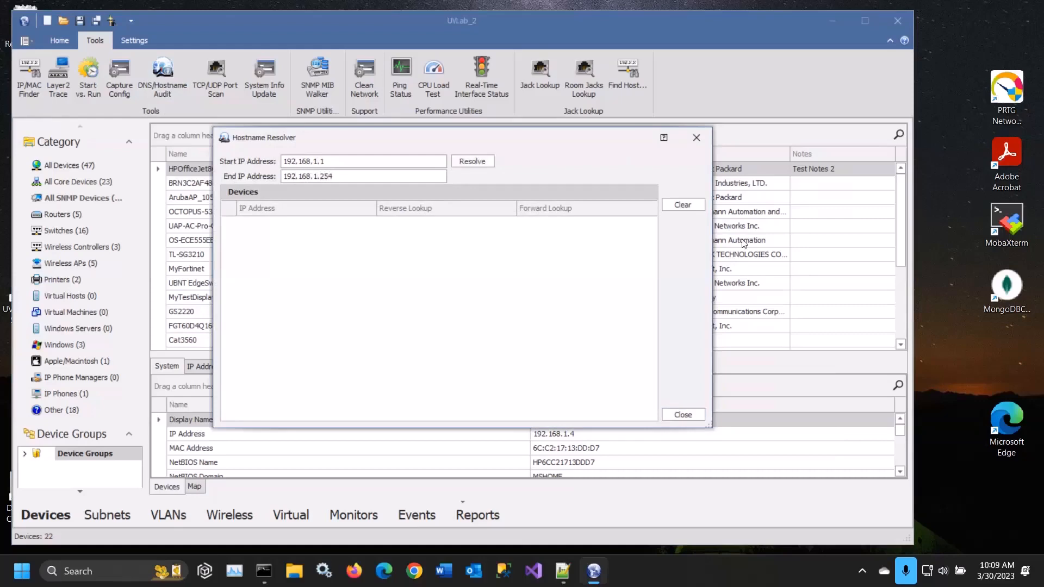
{"action": "left_click", "coordinate": [472, 161]}
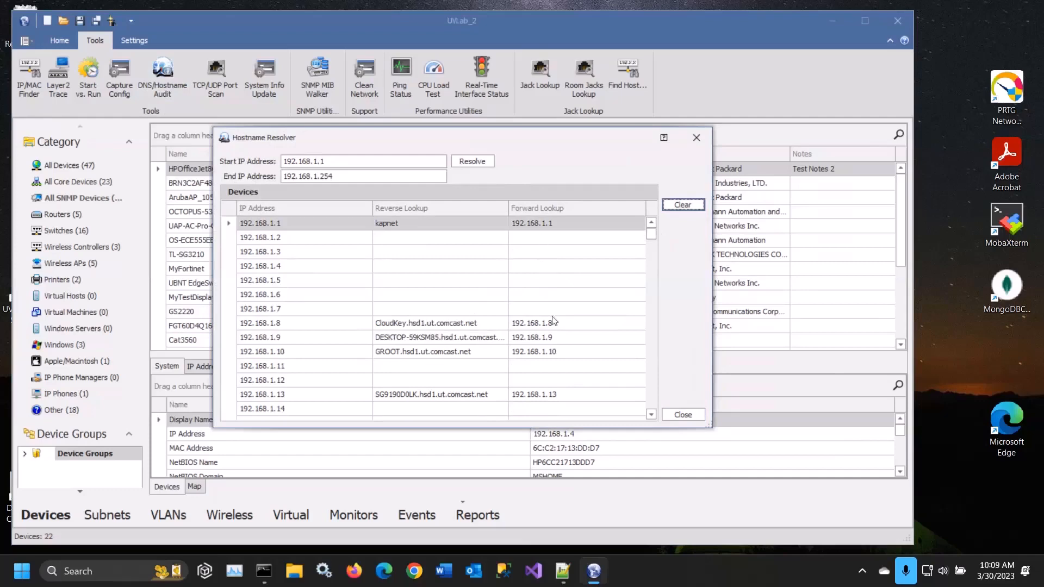
{"action": "left_click", "coordinate": [686, 414]}
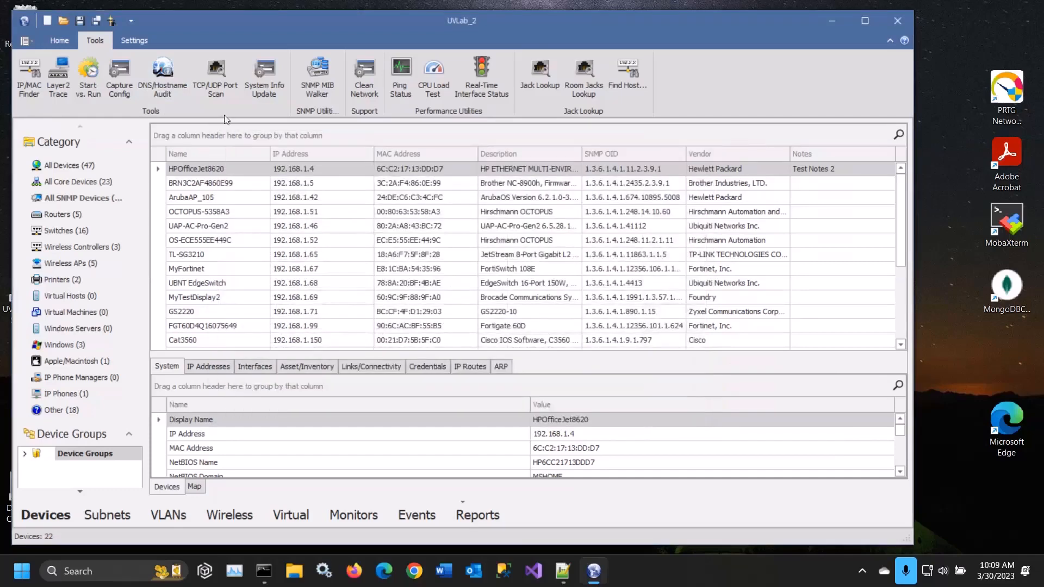
Run a TCP port scan for [22] - SSH (Secure Shell) on all devices, with the scan window enlarged.
{"action": "left_click", "coordinate": [216, 75]}
{"action": "left_click", "coordinate": [359, 157]}
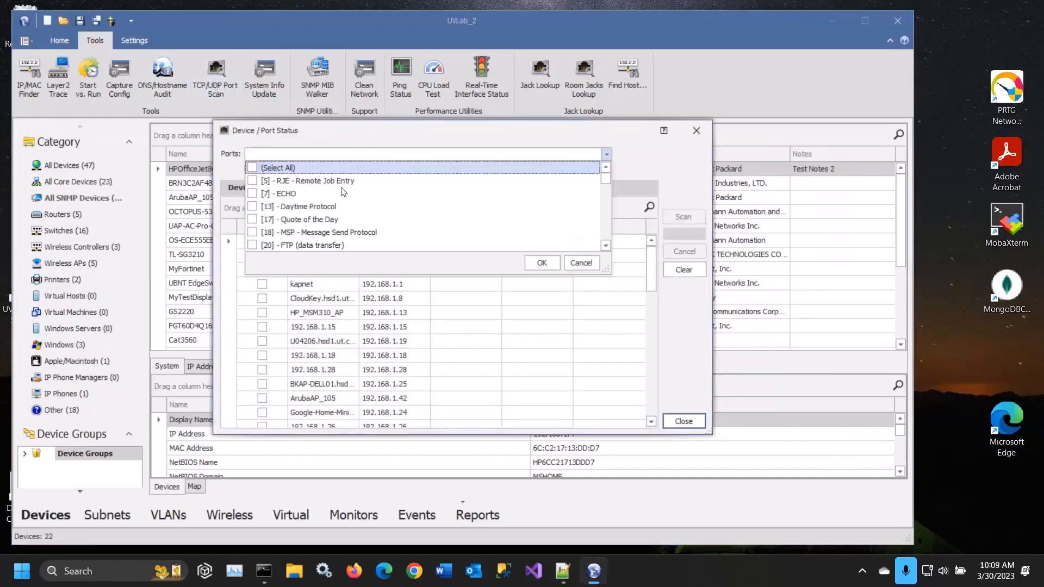
{"action": "scroll", "coordinate": [342, 196], "scroll_direction": "down", "scroll_amount": 2}
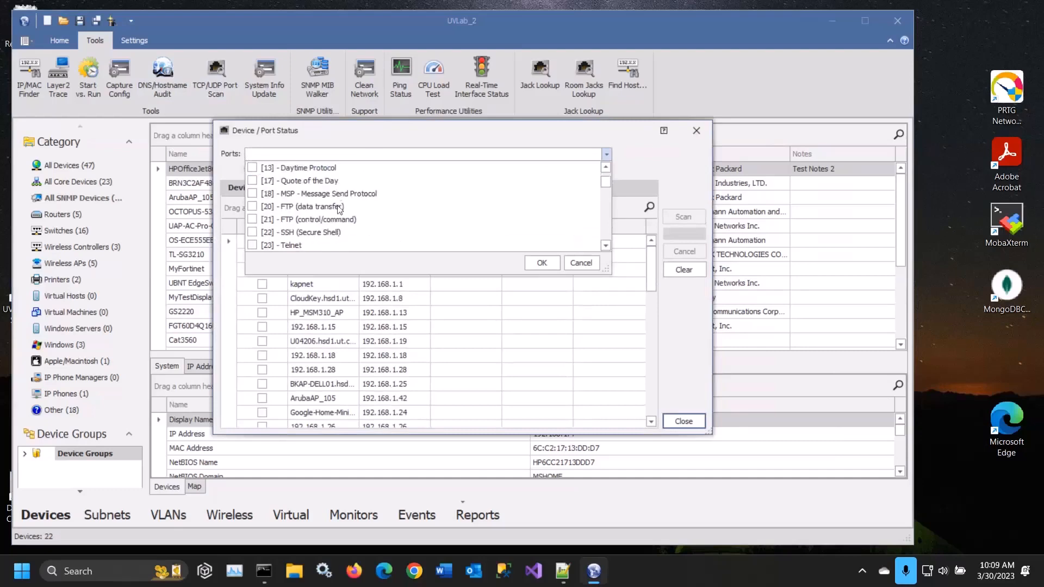
{"action": "left_click", "coordinate": [253, 232]}
{"action": "left_click", "coordinate": [541, 263]}
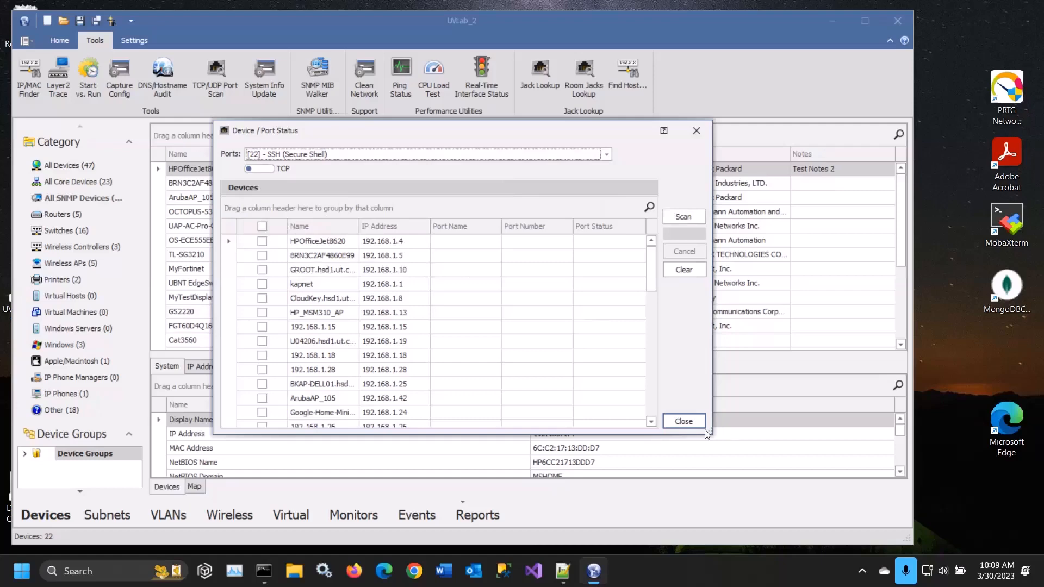
{"action": "left_click_drag", "start_coordinate": [711, 434], "coordinate": [787, 503]}
{"action": "left_click", "coordinate": [262, 226]}
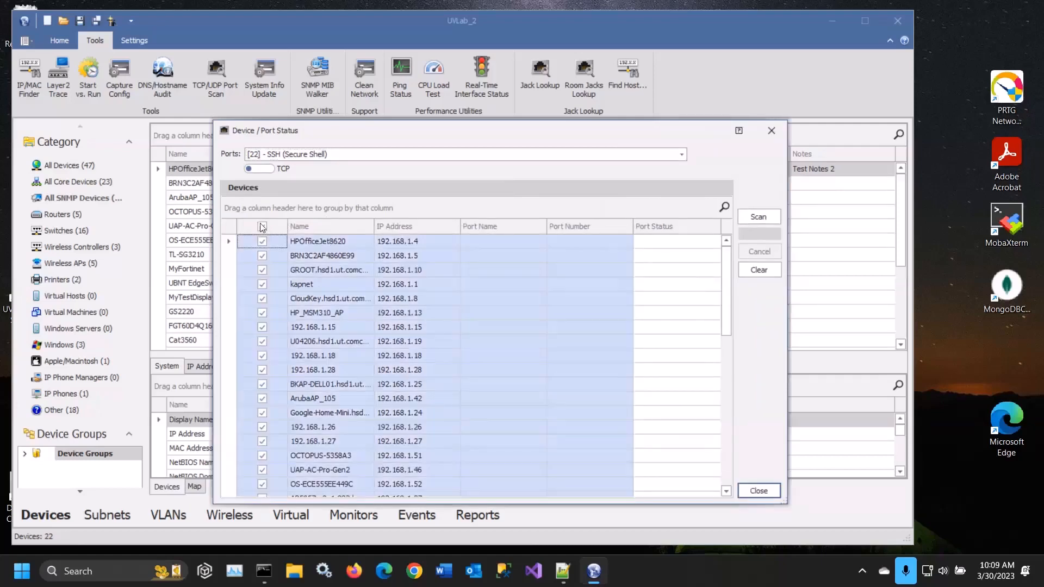
{"action": "left_click", "coordinate": [761, 216]}
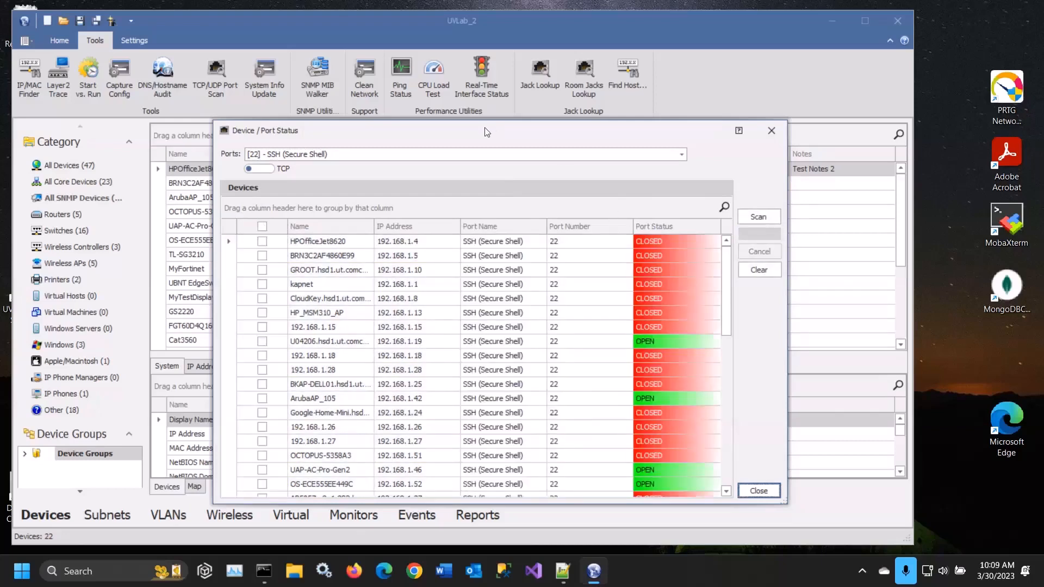
Group the SSH scan results by Port Status, examine the closed and open groups, and remove the grouping.
{"action": "left_click_drag", "start_coordinate": [494, 131], "coordinate": [409, 85]}
{"action": "left_click_drag", "start_coordinate": [573, 179], "coordinate": [163, 164]}
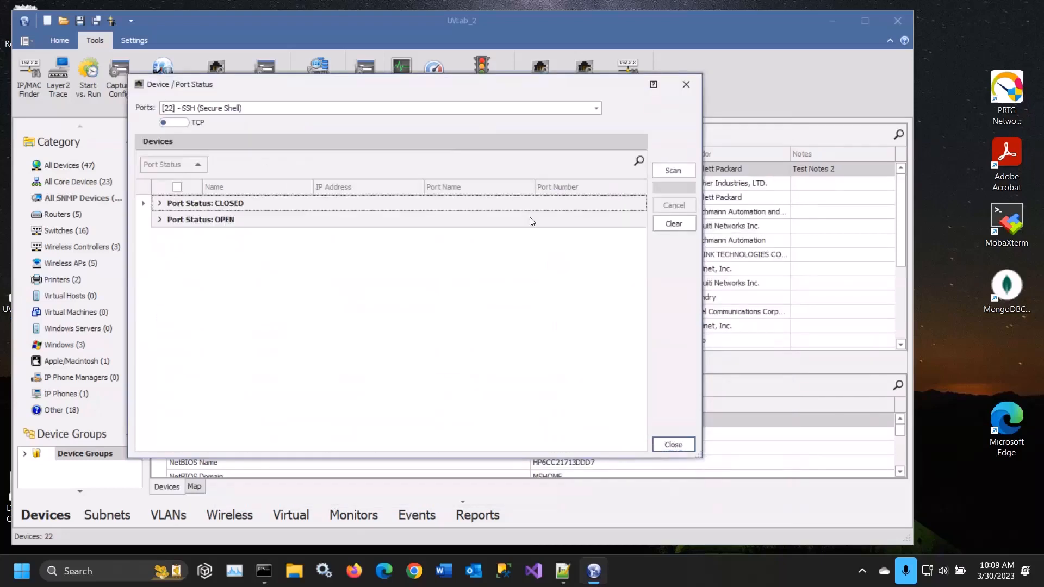
{"action": "left_click", "coordinate": [160, 204]}
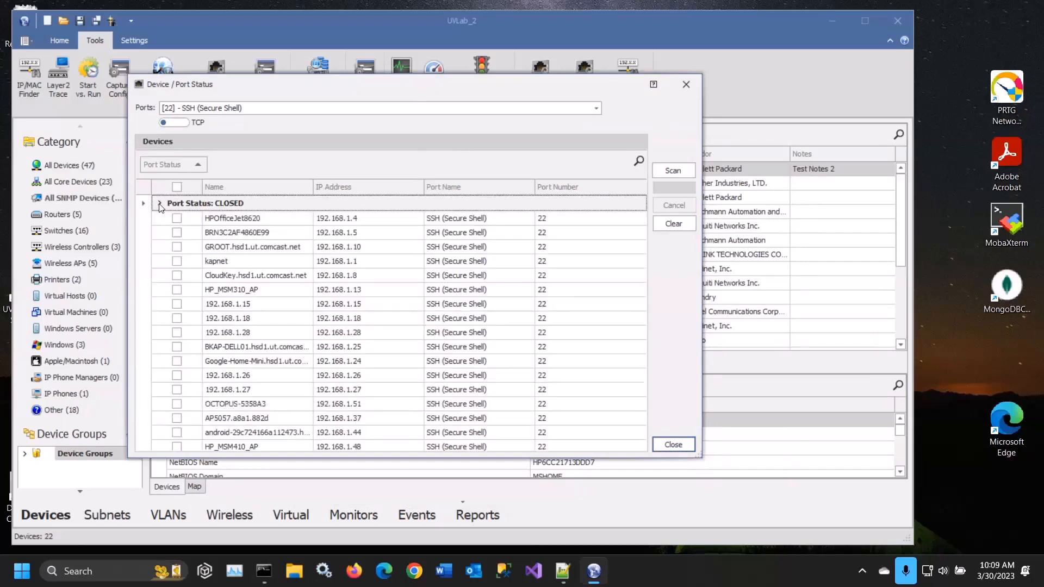
{"action": "left_click", "coordinate": [160, 203]}
{"action": "left_click", "coordinate": [159, 219]}
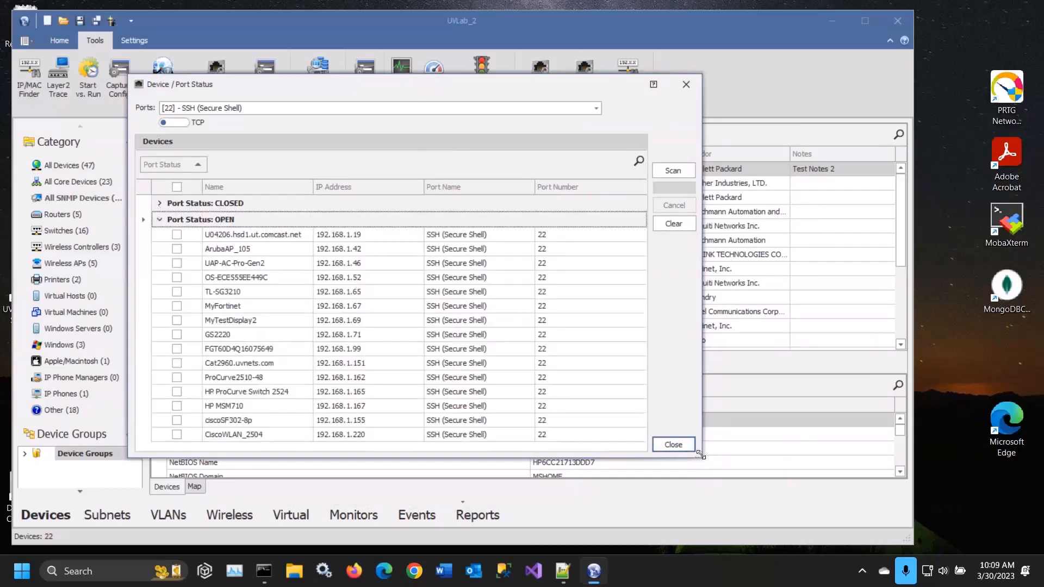
{"action": "left_click_drag", "start_coordinate": [701, 455], "coordinate": [758, 500]}
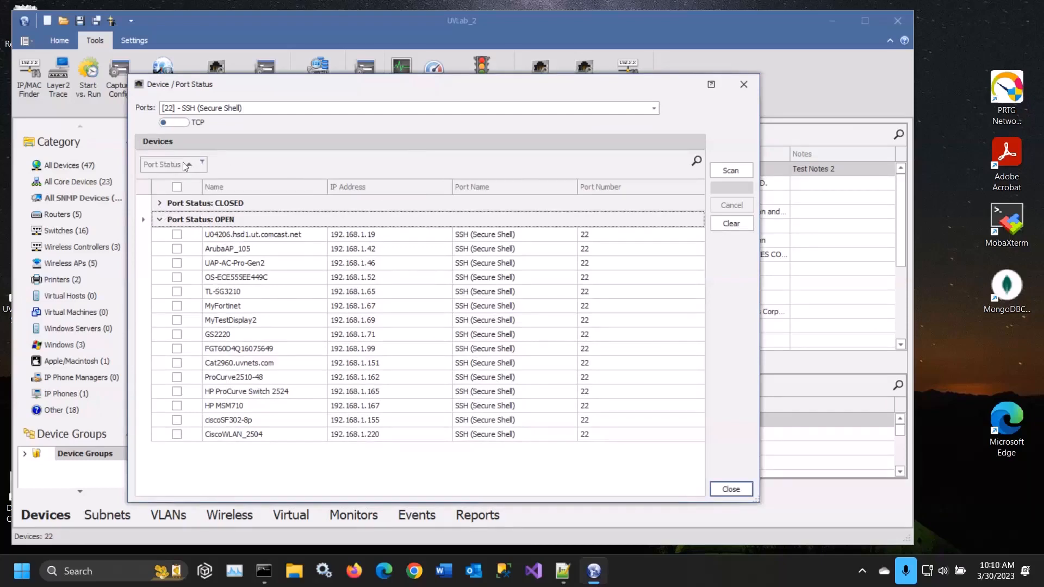
{"action": "left_click_drag", "start_coordinate": [178, 161], "coordinate": [658, 182]}
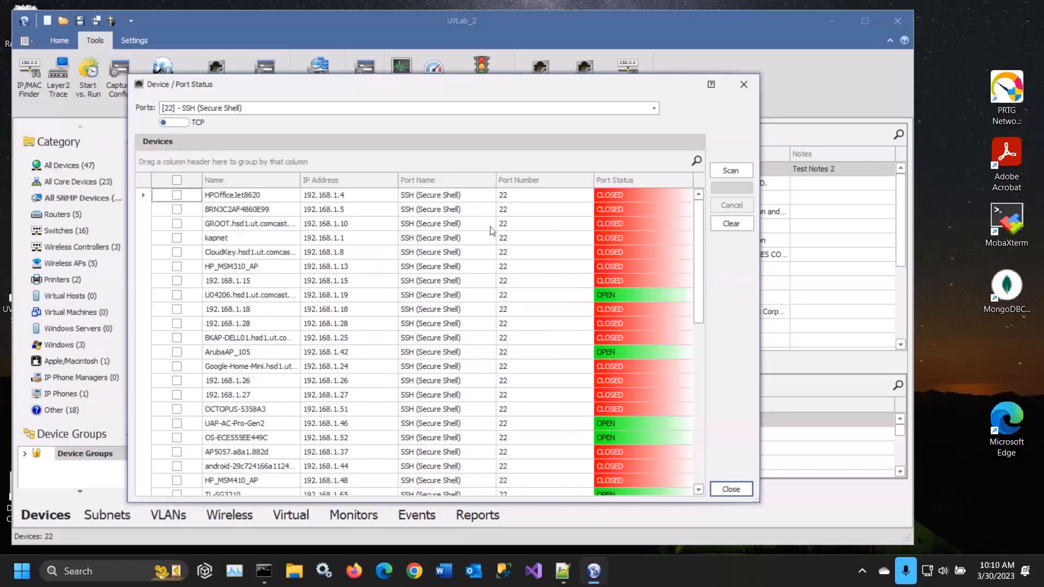
Replace SSH with [23] - Telnet as the port to check and scan all devices.
{"action": "left_click", "coordinate": [244, 112]}
{"action": "scroll", "coordinate": [198, 188], "scroll_direction": "down", "scroll_amount": 2}
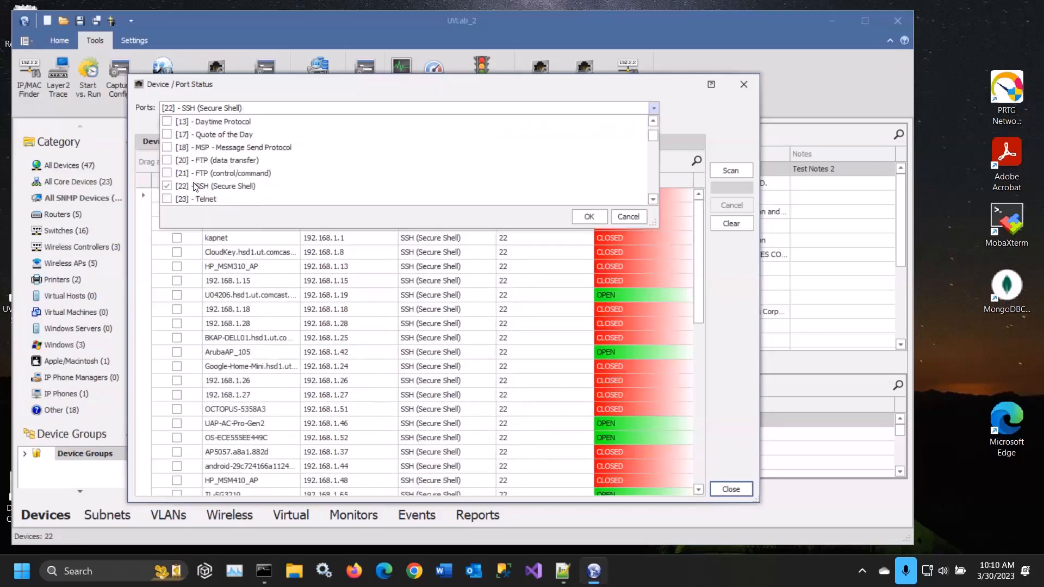
{"action": "left_click", "coordinate": [168, 199]}
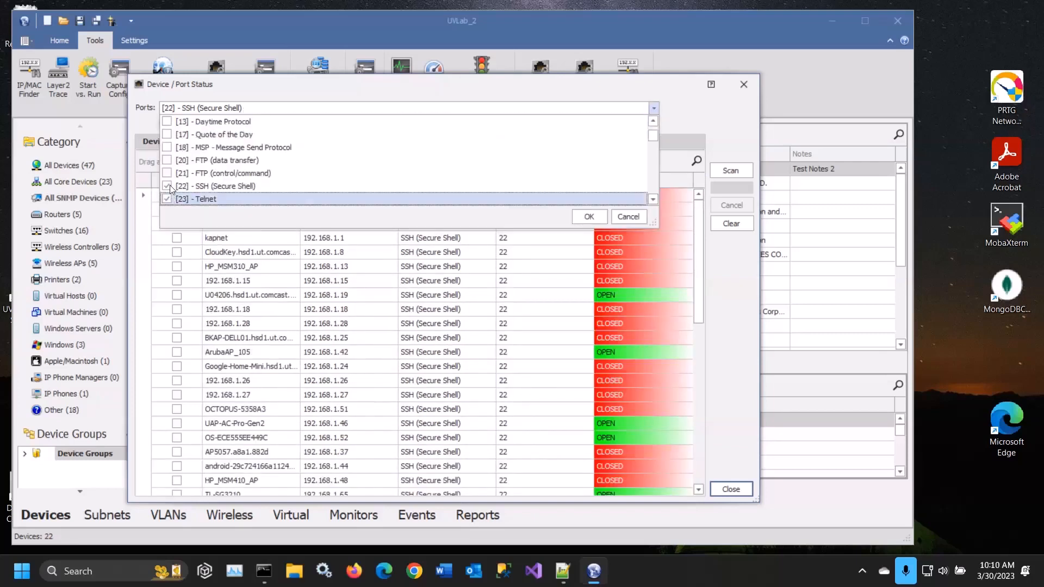
{"action": "left_click", "coordinate": [168, 186]}
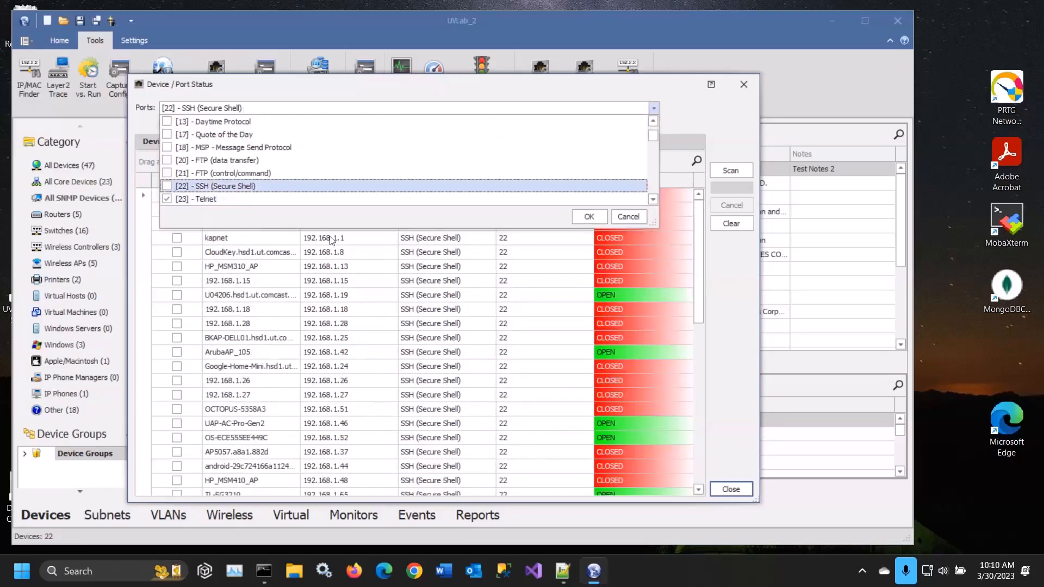
{"action": "left_click", "coordinate": [588, 217]}
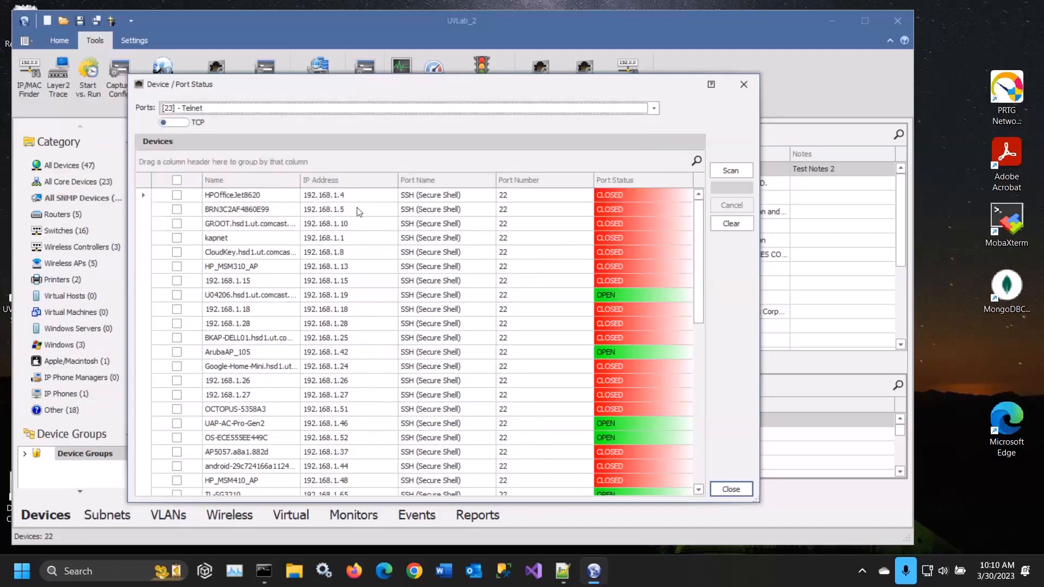
{"action": "left_click", "coordinate": [177, 180]}
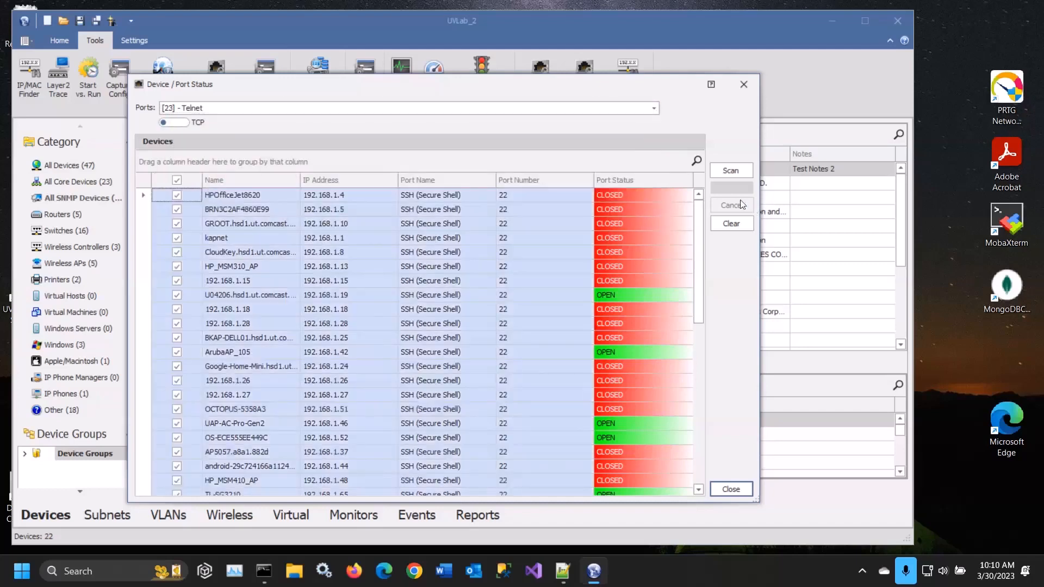
{"action": "left_click", "coordinate": [735, 172]}
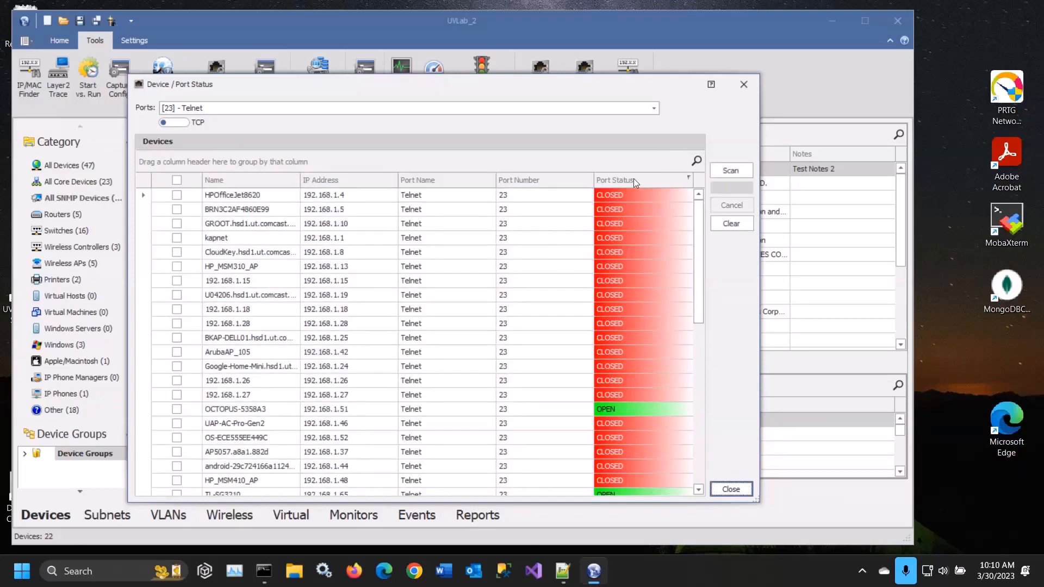
Group the Telnet scan results by Port Status, examine the devices with the port open, and close the scan window.
{"action": "left_click_drag", "start_coordinate": [634, 180], "coordinate": [266, 163]}
{"action": "left_click", "coordinate": [179, 220]}
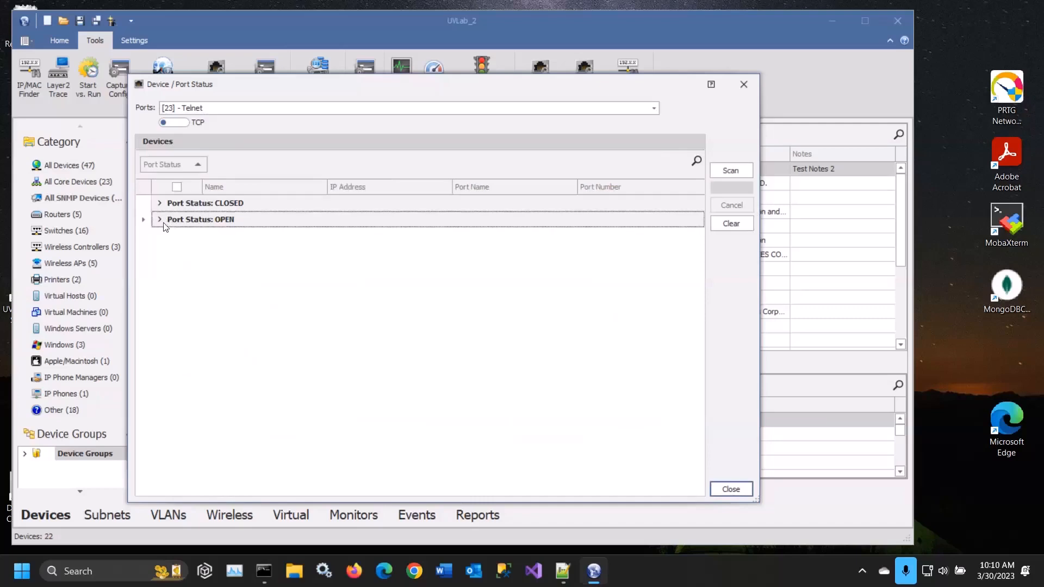
{"action": "left_click", "coordinate": [159, 219]}
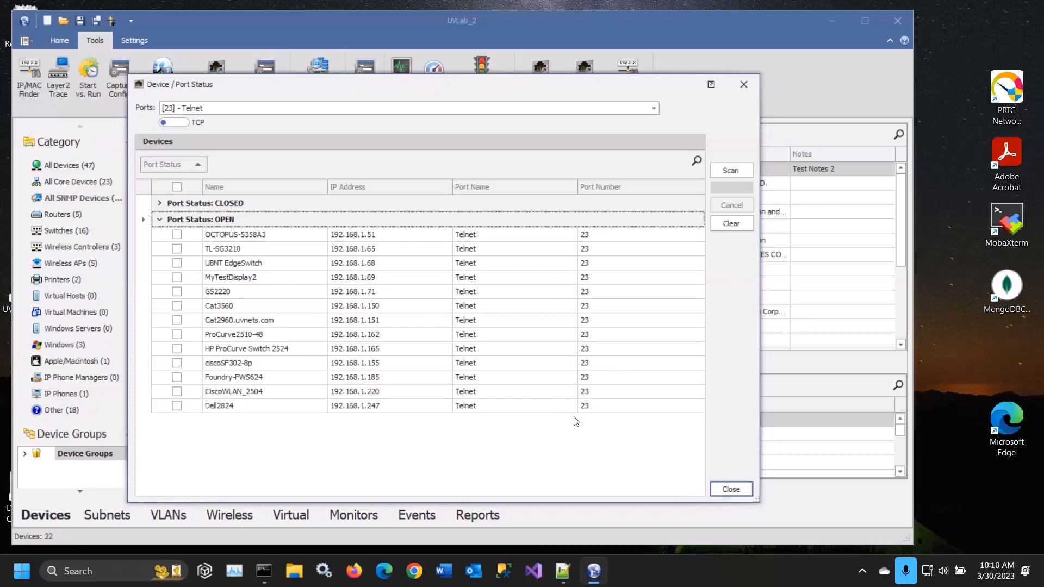
{"action": "left_click", "coordinate": [731, 490]}
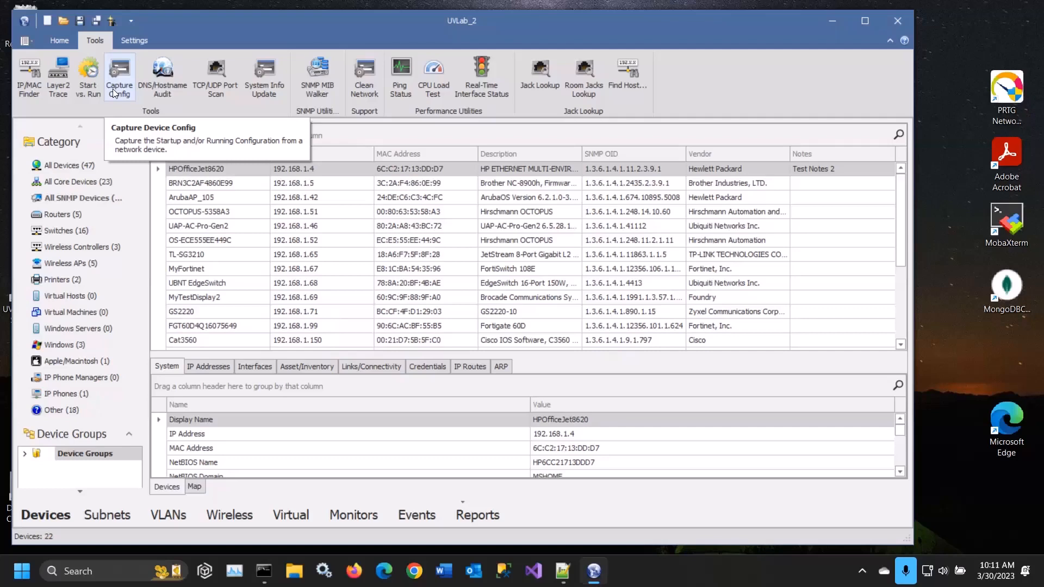
Start a Start vs. Run Configuration comparison filtered to <Network Devices>, with its window moved and enlarged to show the full list.
{"action": "left_click", "coordinate": [92, 90]}
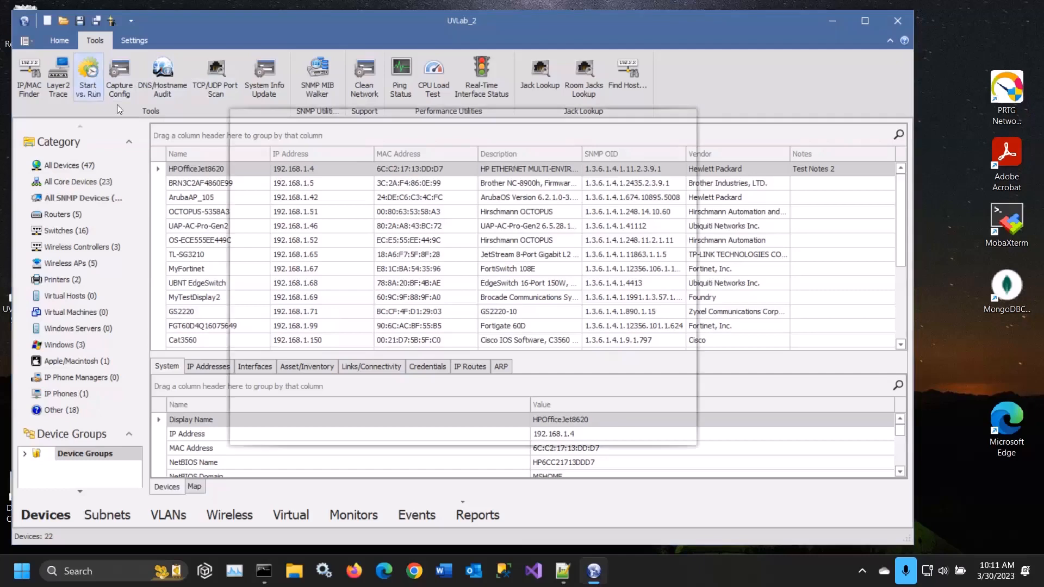
{"action": "left_click", "coordinate": [549, 145]}
{"action": "left_click", "coordinate": [527, 189]}
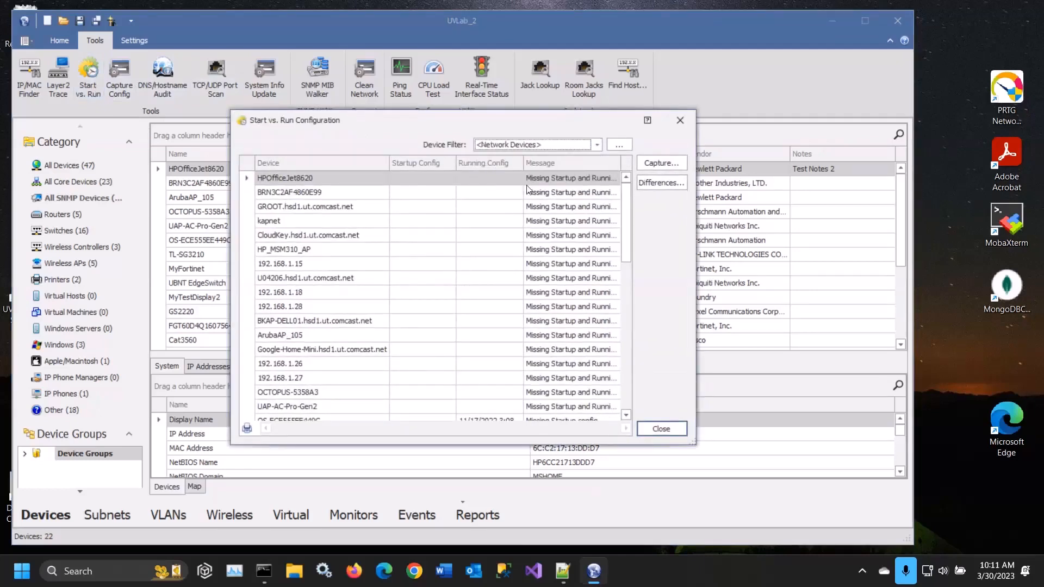
{"action": "left_click_drag", "start_coordinate": [485, 125], "coordinate": [416, 87]}
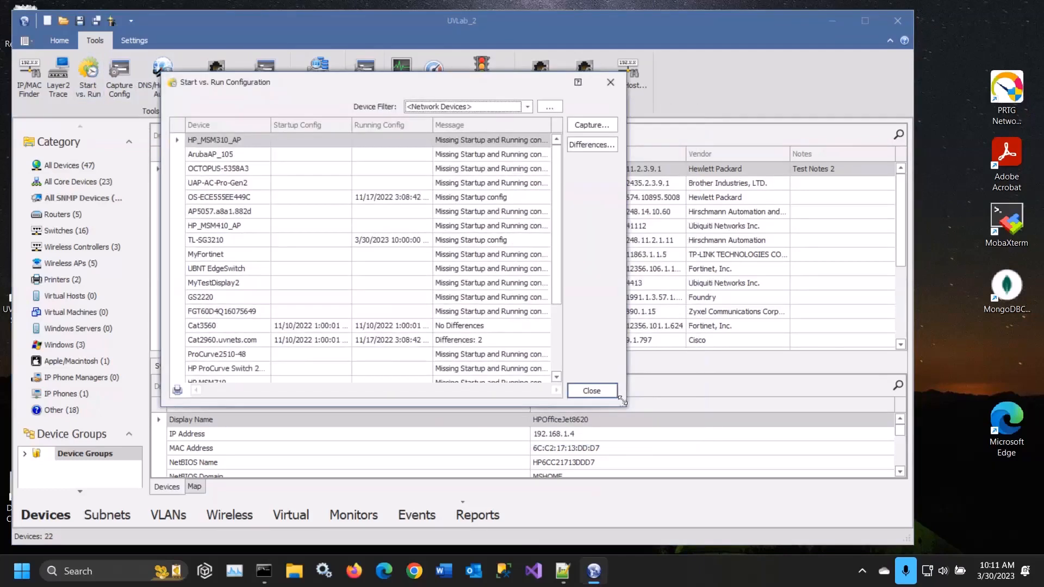
{"action": "left_click_drag", "start_coordinate": [621, 401], "coordinate": [780, 491]}
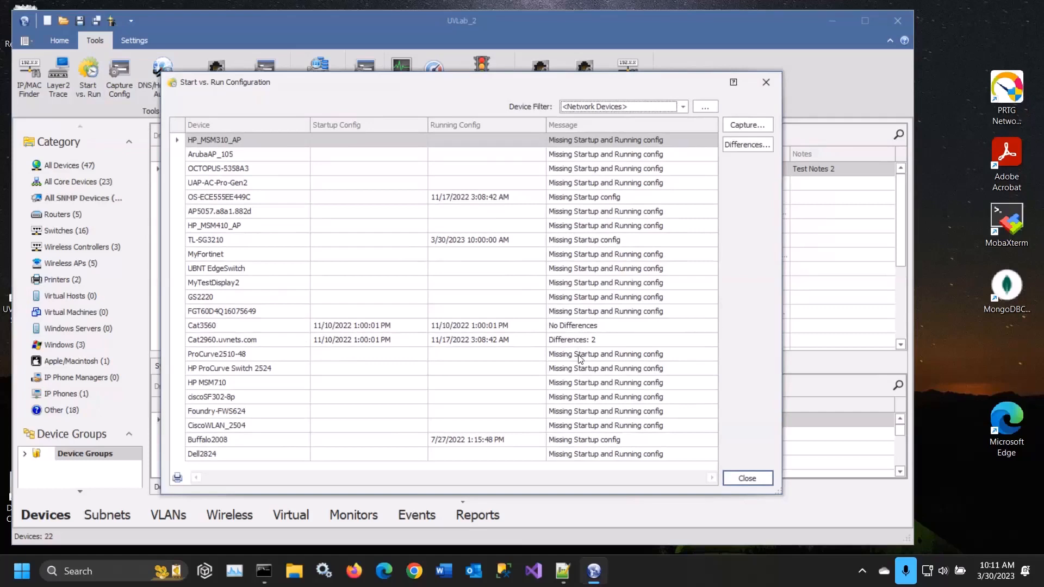
Close the Start vs. Run comparison and open the recent UVLab discovery result.
{"action": "left_click", "coordinate": [747, 478]}
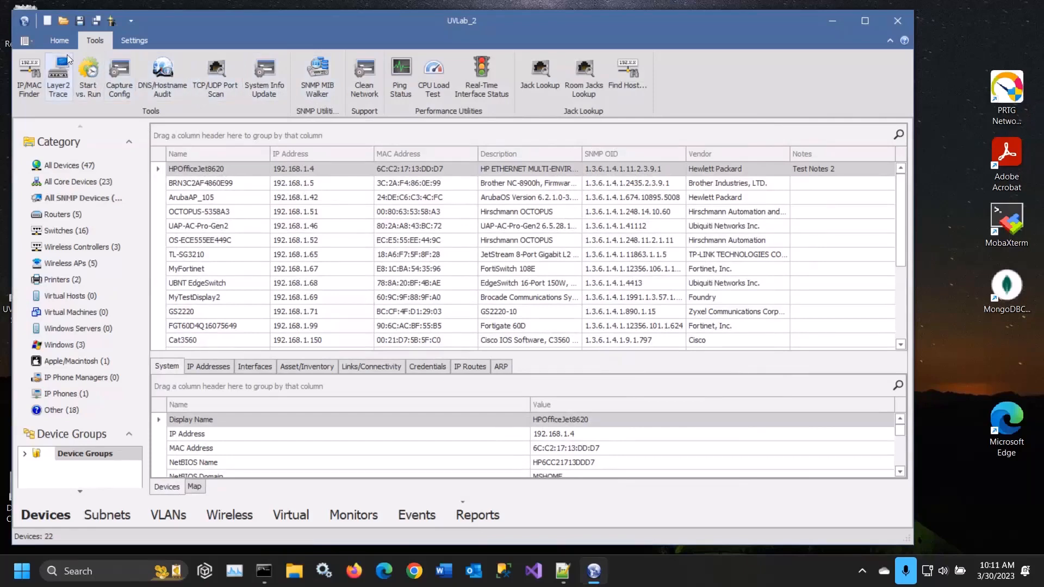
{"action": "left_click", "coordinate": [25, 41]}
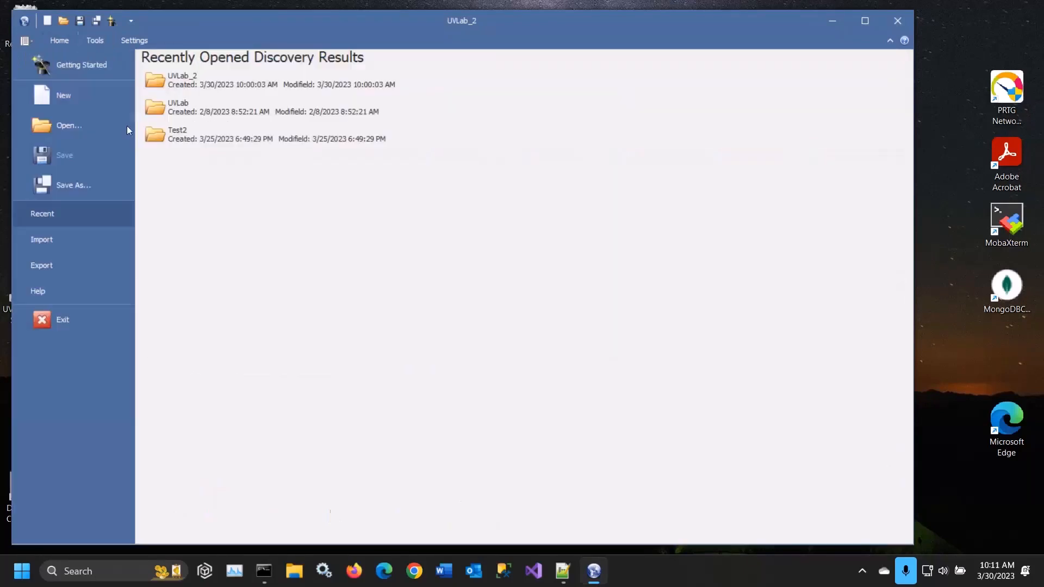
{"action": "left_click", "coordinate": [185, 111]}
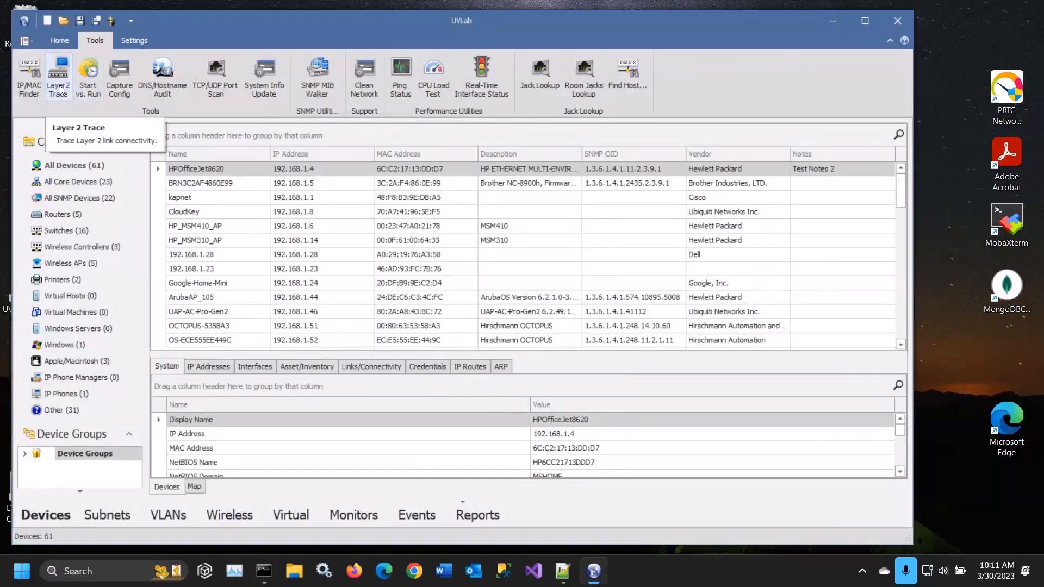
Start a Start vs. Run Configuration comparison for UVLab filtered to <Network Devices>, with its window moved and enlarged to fit the whole list.
{"action": "left_click", "coordinate": [101, 93]}
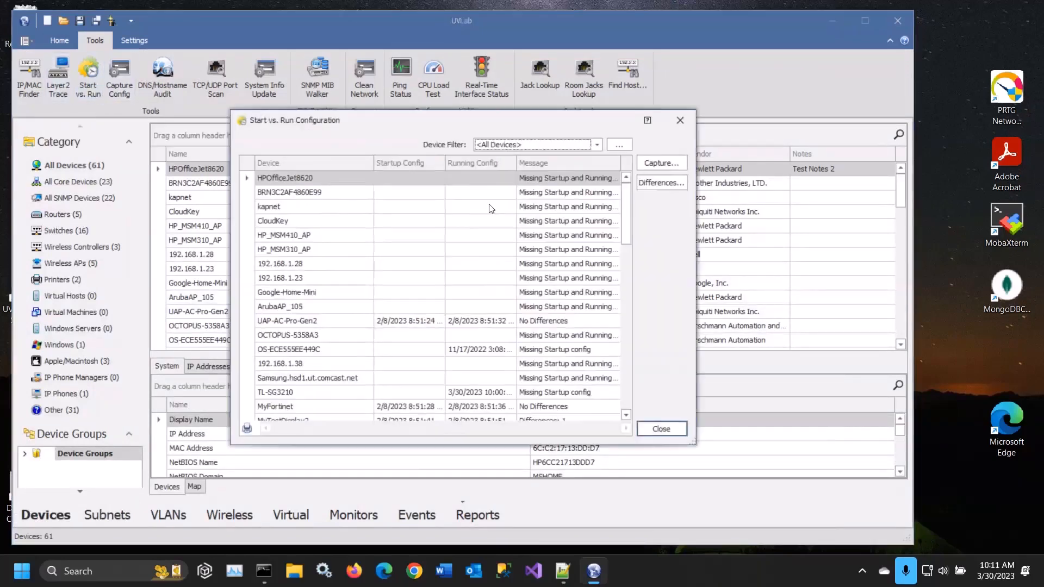
{"action": "left_click", "coordinate": [554, 144]}
{"action": "left_click", "coordinate": [524, 185]}
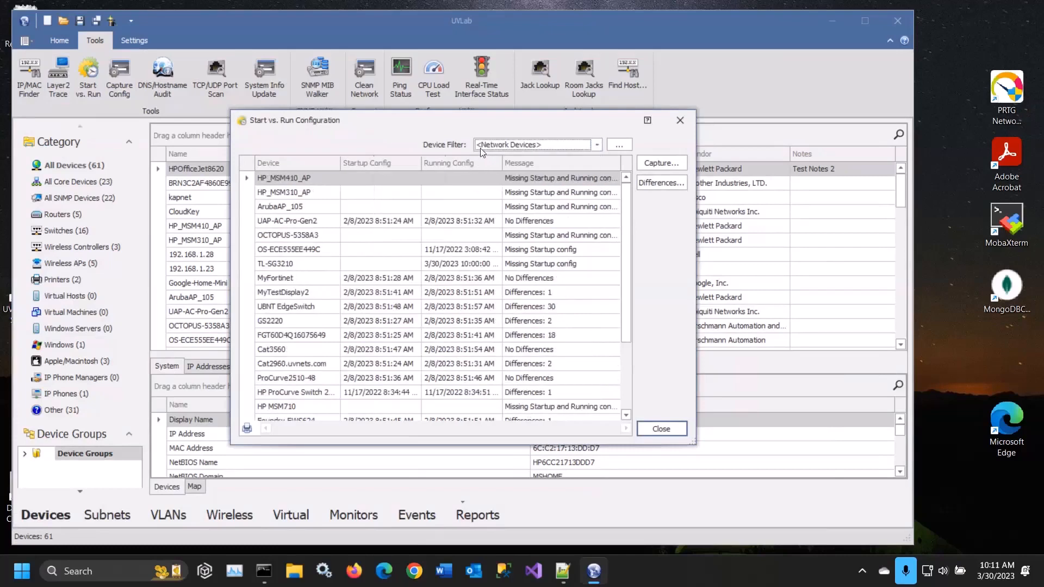
{"action": "left_click_drag", "start_coordinate": [442, 130], "coordinate": [349, 99]}
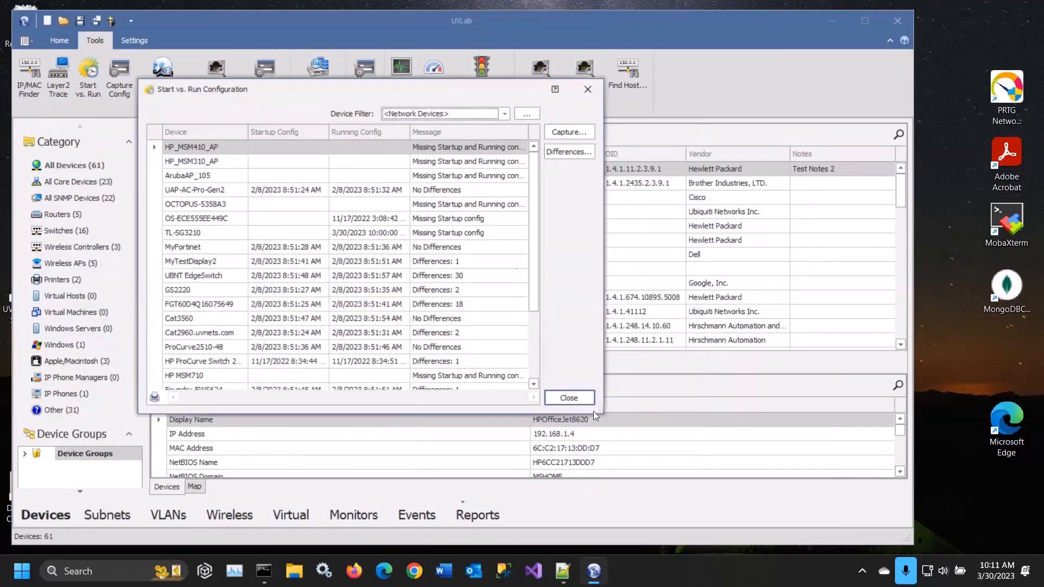
{"action": "left_click_drag", "start_coordinate": [597, 410], "coordinate": [754, 498]}
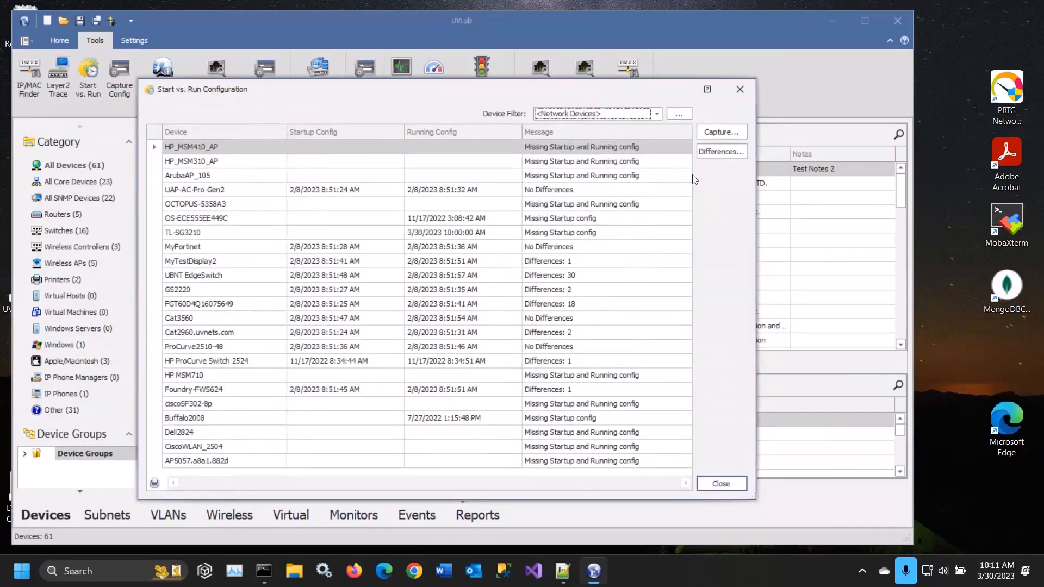
Capture the startup and running configurations of the listed network devices, examine the failed and succeeded results, and close the progress window.
{"action": "left_click", "coordinate": [718, 133]}
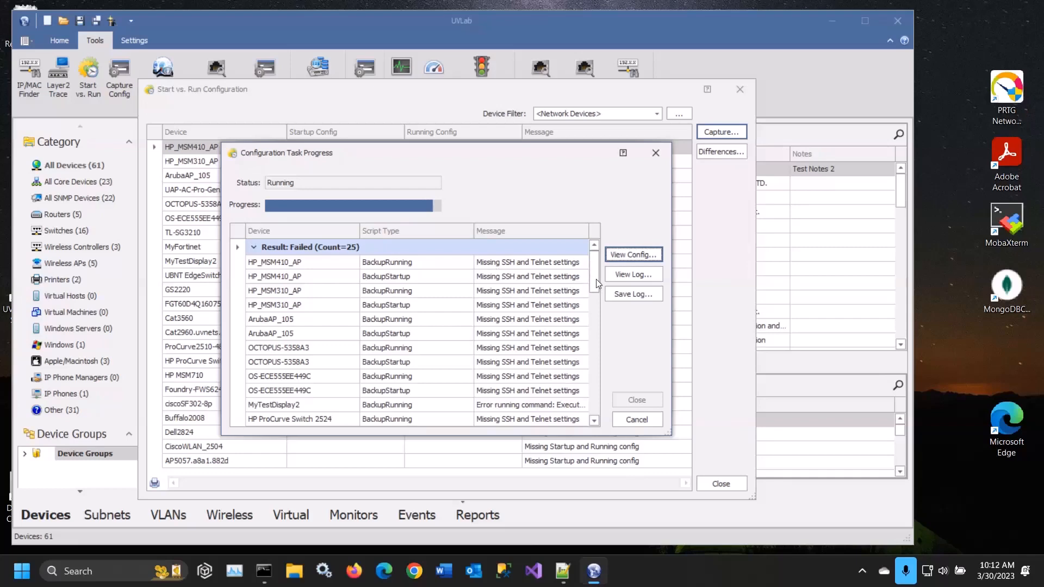
{"action": "left_click_drag", "start_coordinate": [594, 283], "coordinate": [592, 351]}
{"action": "left_click_drag", "start_coordinate": [593, 288], "coordinate": [593, 334]}
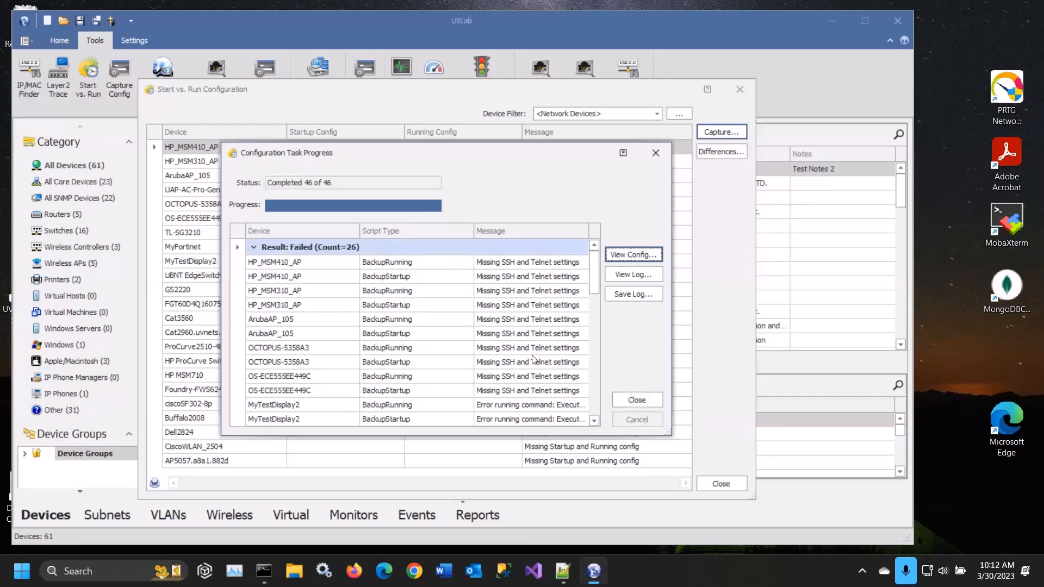
{"action": "scroll", "coordinate": [533, 359], "scroll_direction": "down", "scroll_amount": 6}
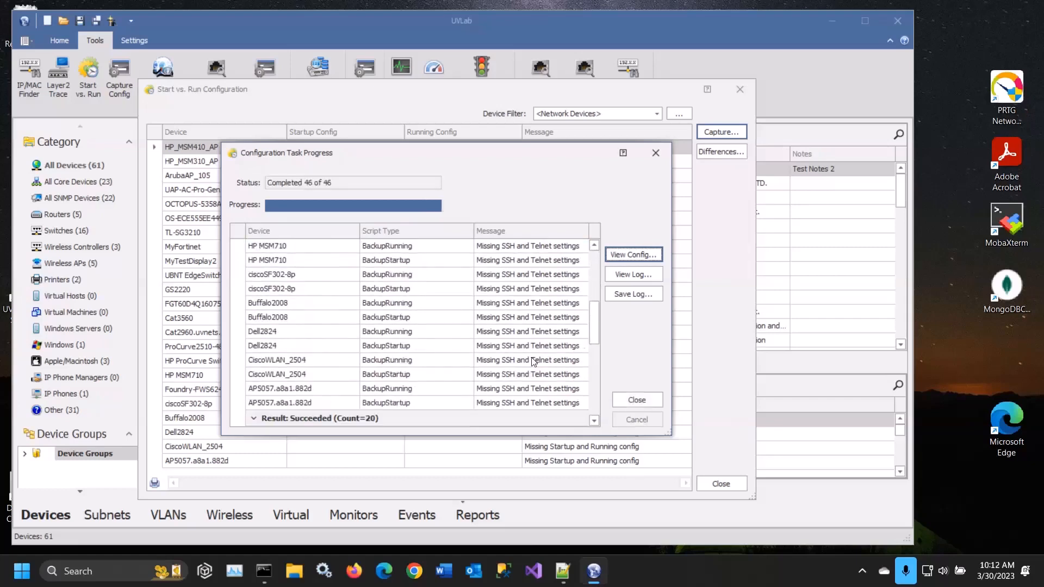
{"action": "scroll", "coordinate": [533, 362], "scroll_direction": "down", "scroll_amount": 4}
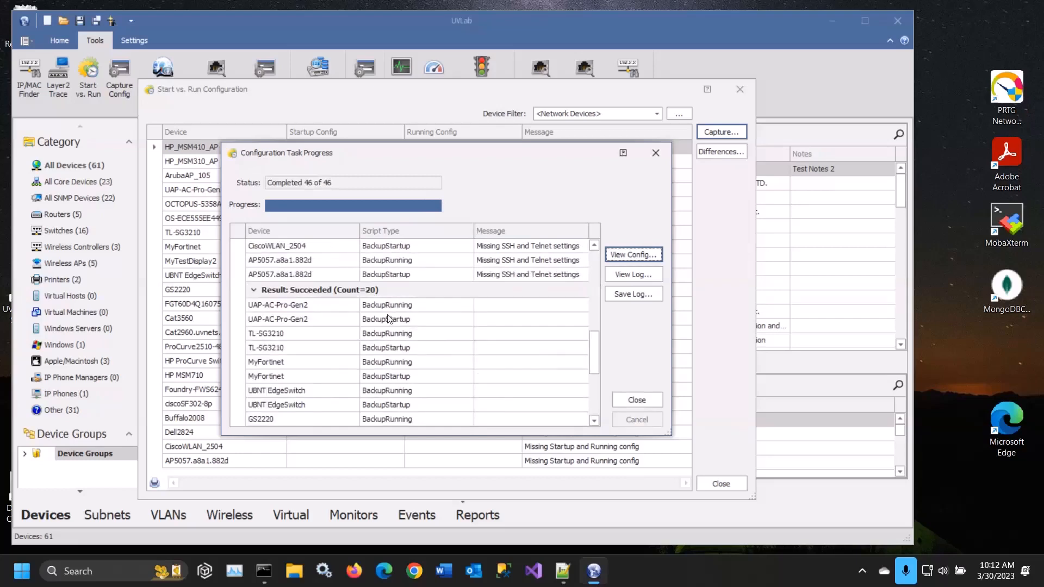
{"action": "scroll", "coordinate": [388, 319], "scroll_direction": "down", "scroll_amount": 3}
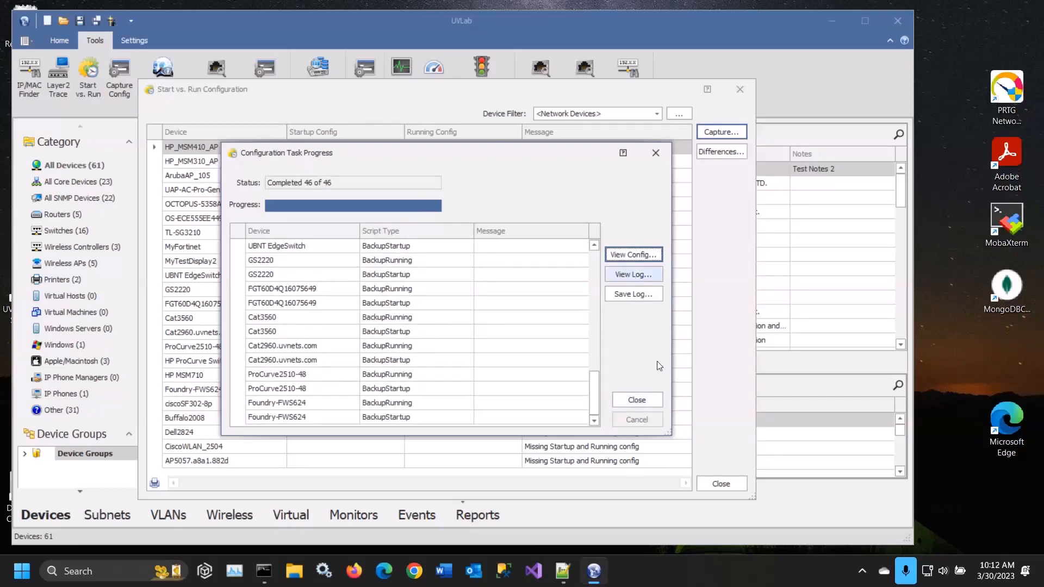
{"action": "left_click", "coordinate": [650, 400]}
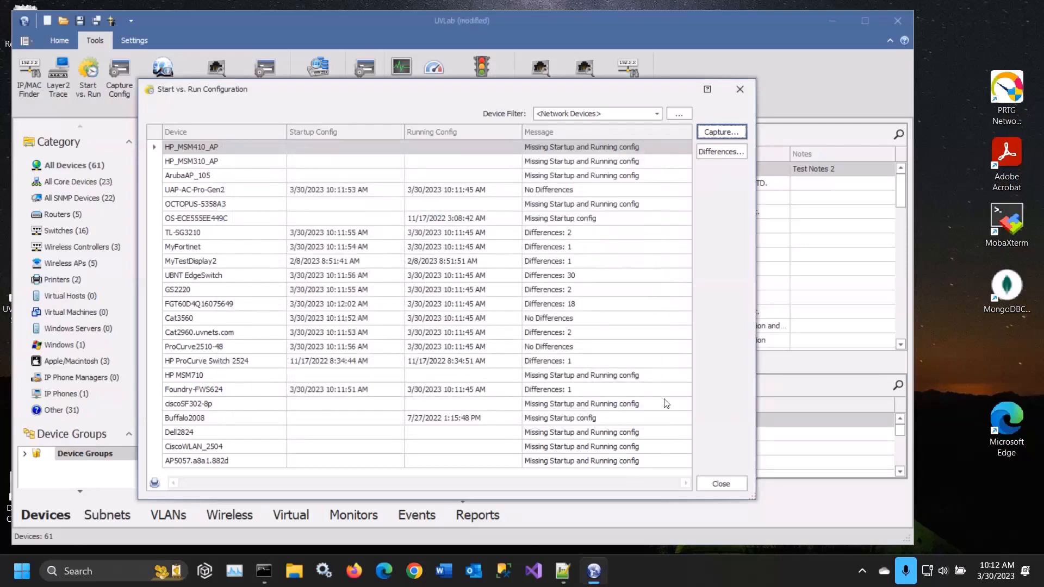
Examine the comparison entries for MyTestDisplay2 and UBNT EdgeSwitch, and close the comparison.
{"action": "left_click", "coordinate": [560, 265]}
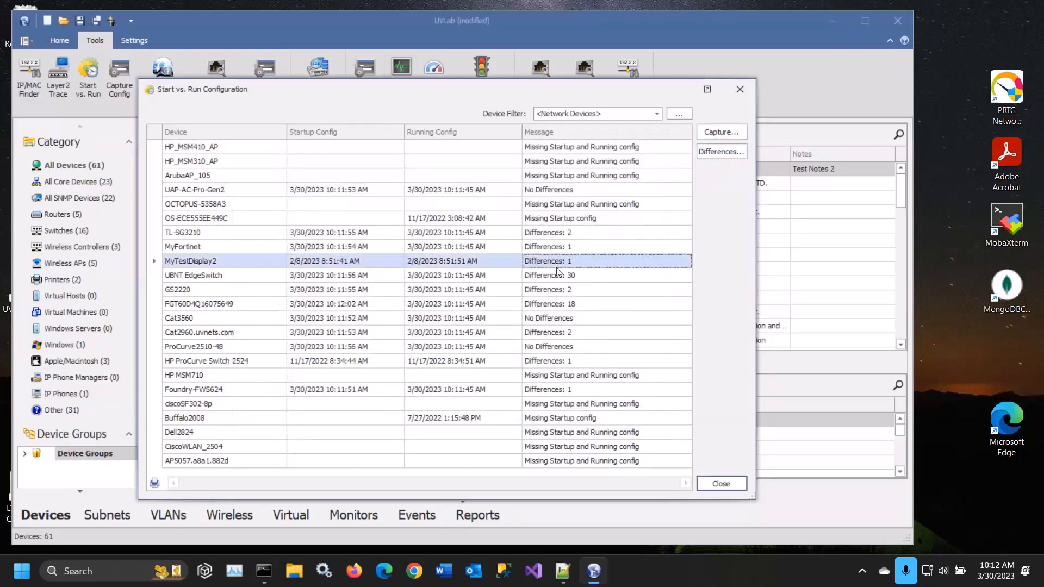
{"action": "left_click", "coordinate": [447, 277]}
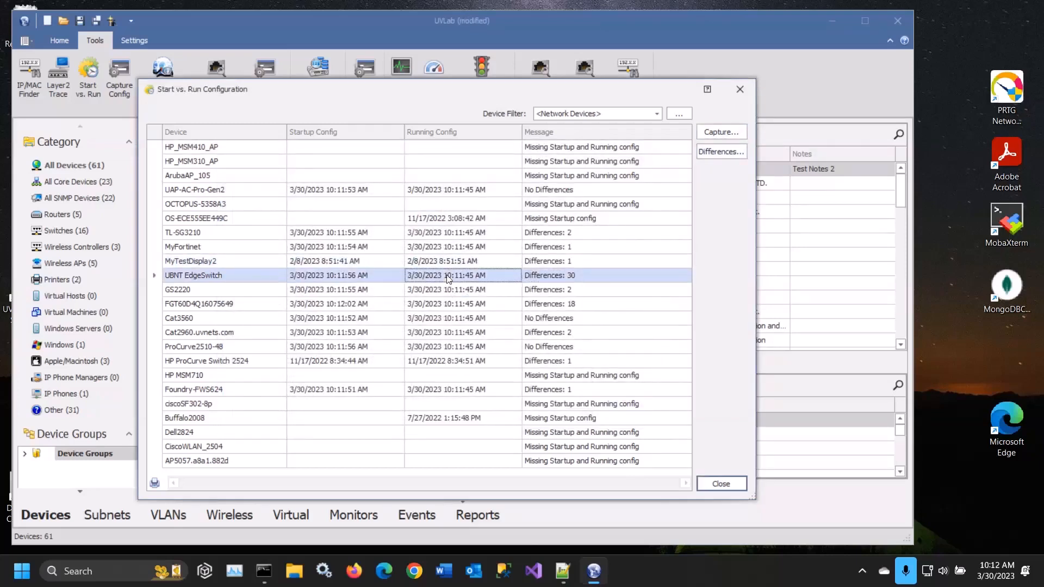
{"action": "left_click", "coordinate": [721, 484]}
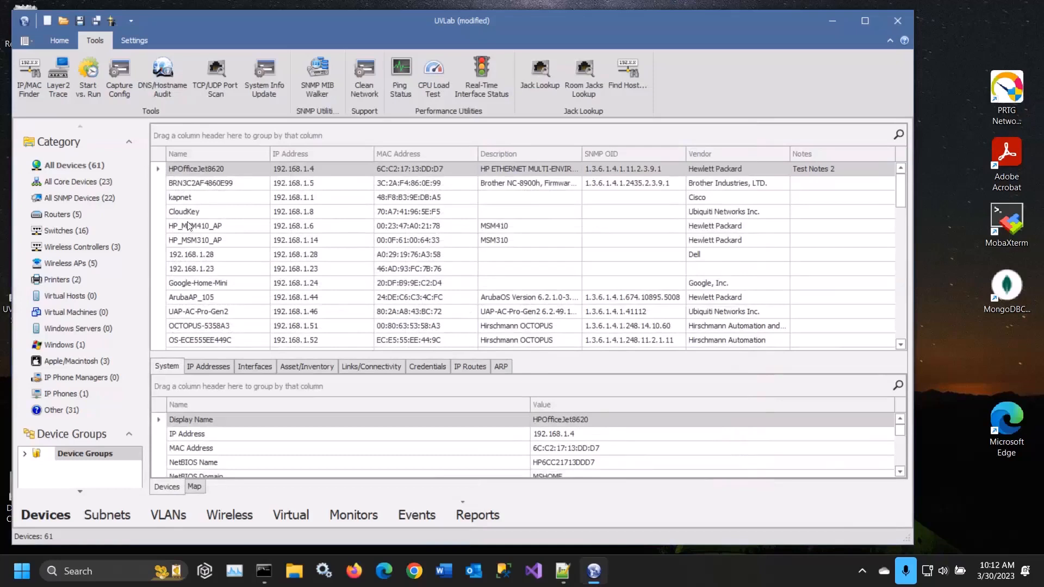
Filter the device list to switches and show the captured configurations of GS2220.
{"action": "left_click", "coordinate": [63, 230]}
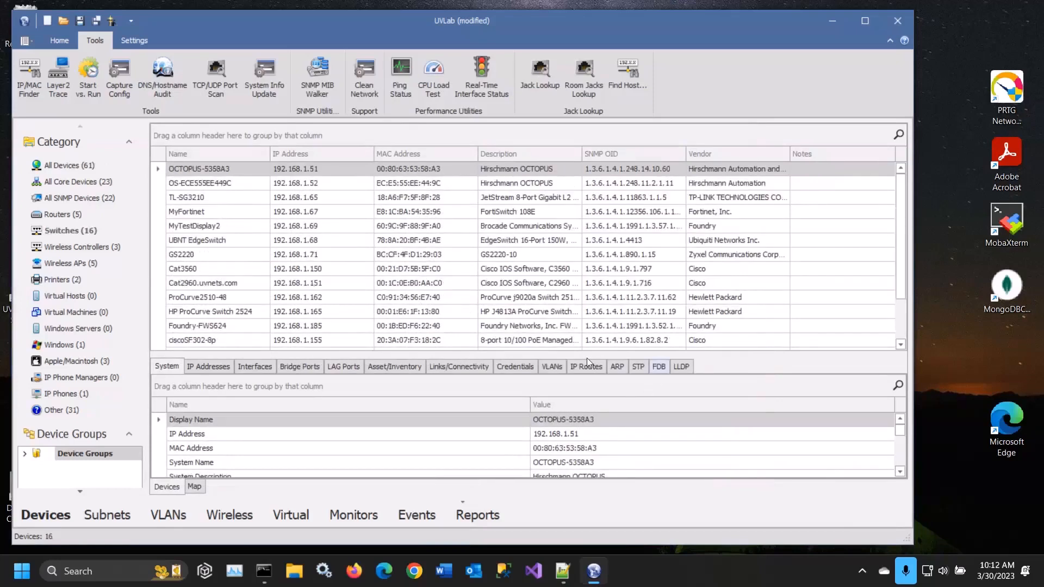
{"action": "left_click", "coordinate": [257, 254]}
{"action": "left_click", "coordinate": [626, 369]}
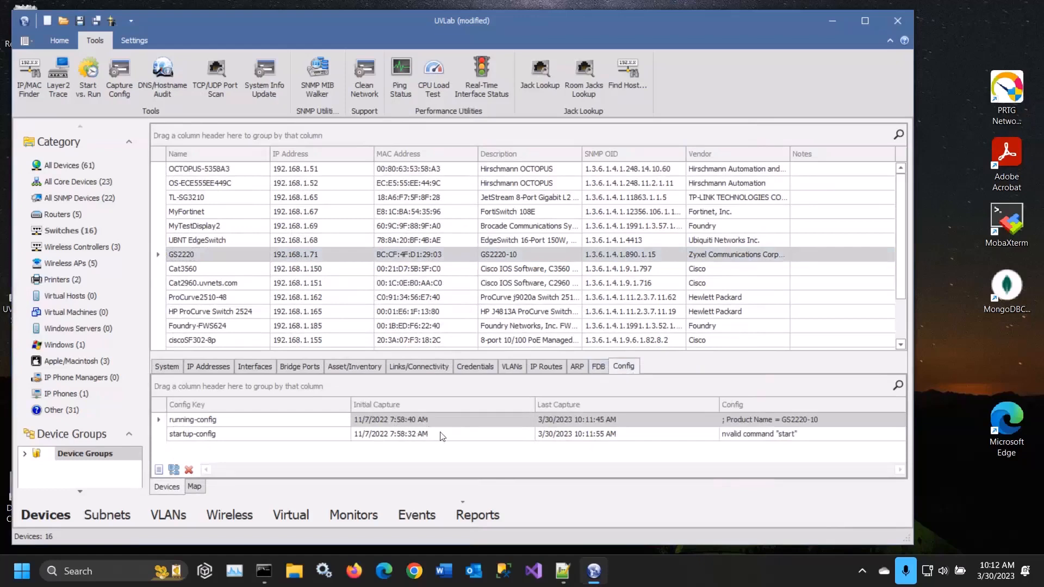
View the GS2220 running-config in Device Config Differences and close the differences window.
{"action": "double_click", "coordinate": [331, 422]}
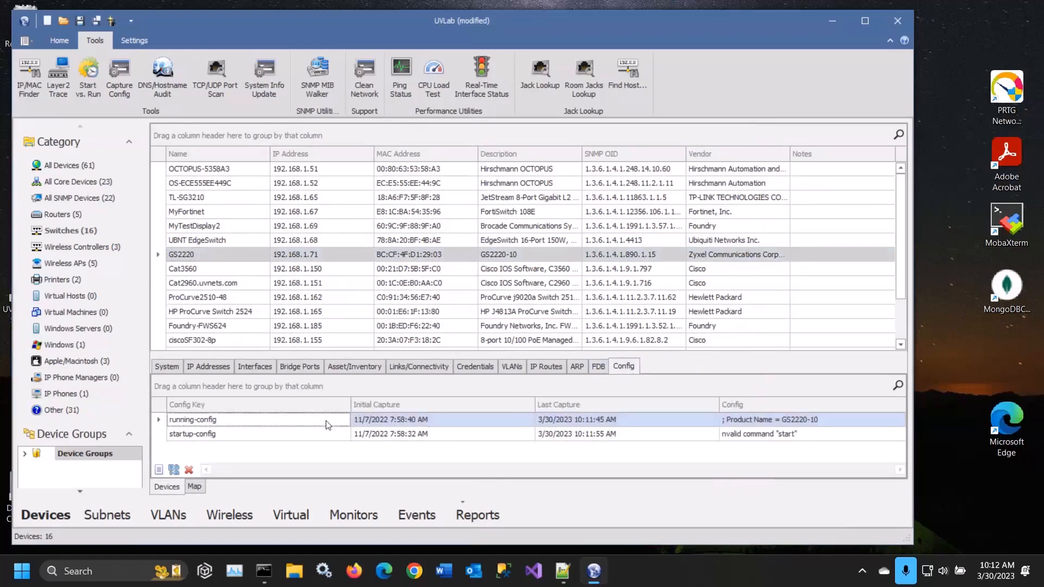
{"action": "left_click", "coordinate": [631, 420]}
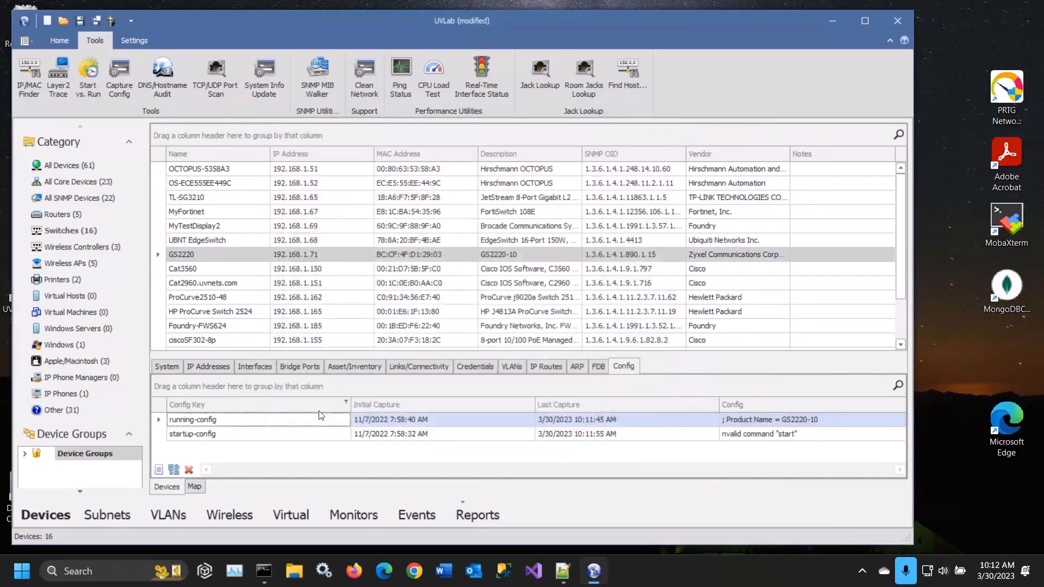
{"action": "right_click", "coordinate": [314, 419]}
{"action": "left_click", "coordinate": [338, 439]}
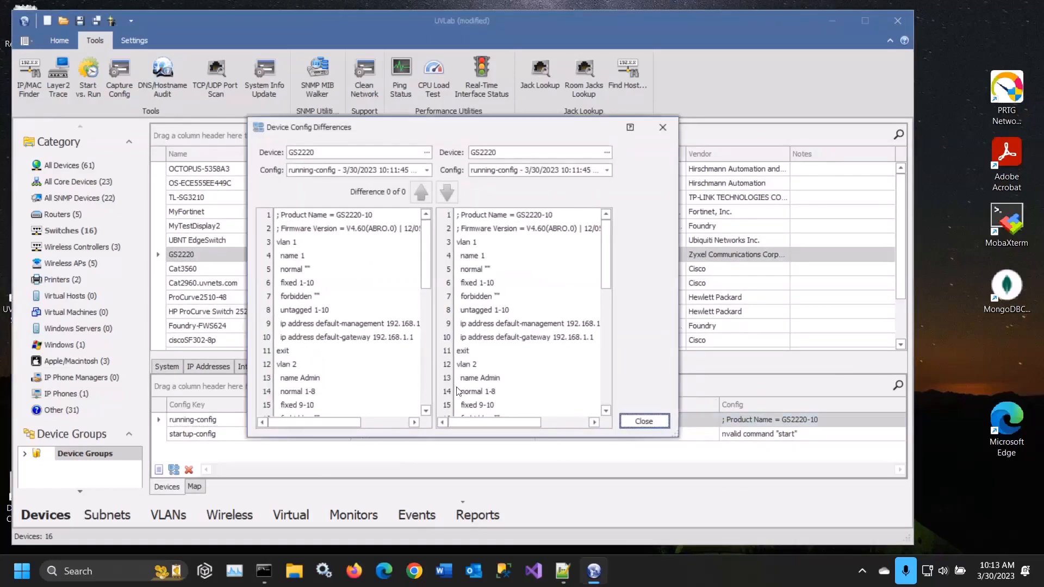
{"action": "left_click", "coordinate": [647, 418]}
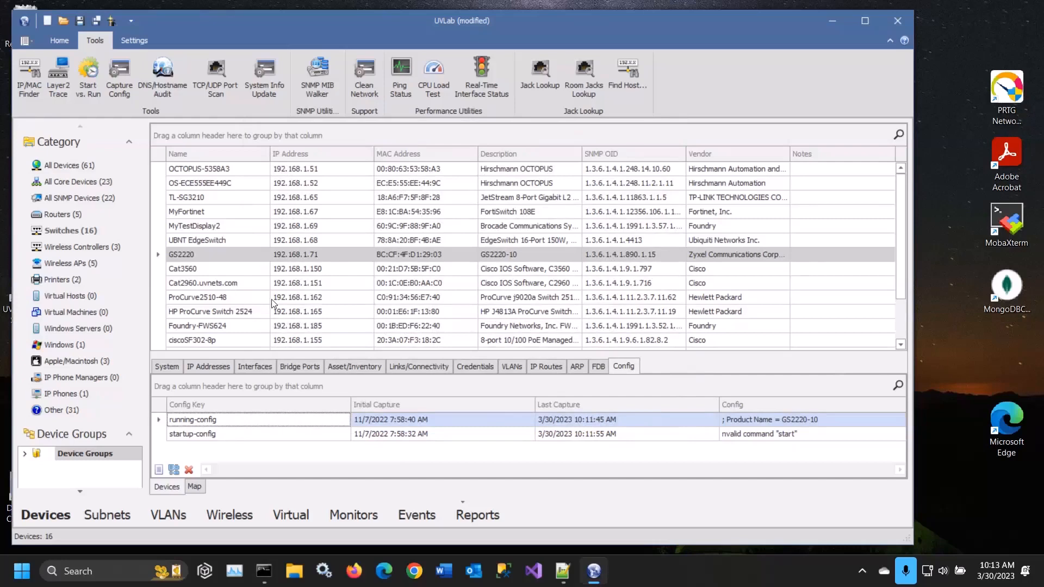
Open NEW Config Monitor from the Configs monitors and review its capture settings, devices and schedule.
{"action": "left_click", "coordinate": [359, 516]}
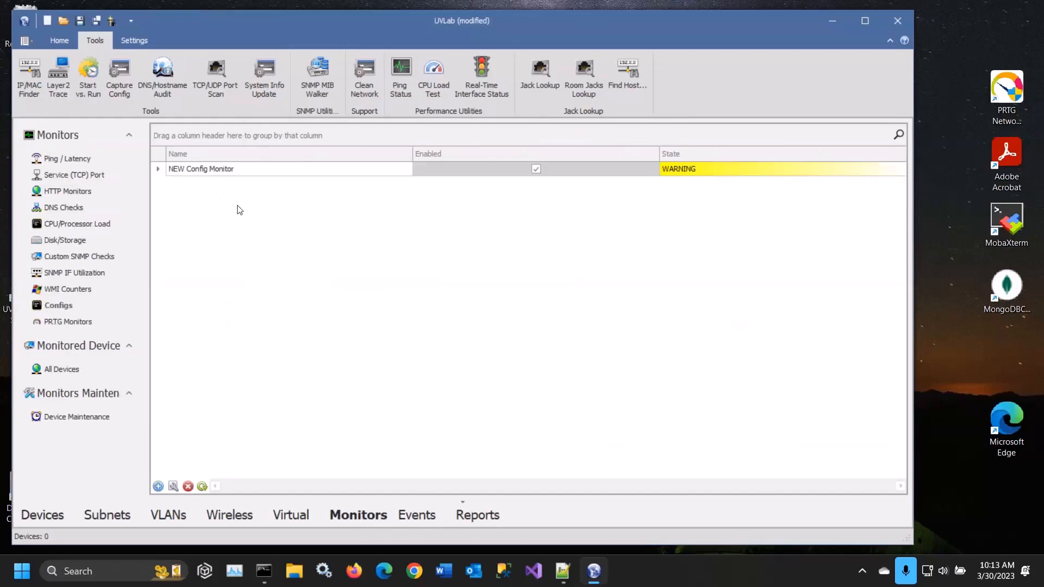
{"action": "double_click", "coordinate": [211, 170]}
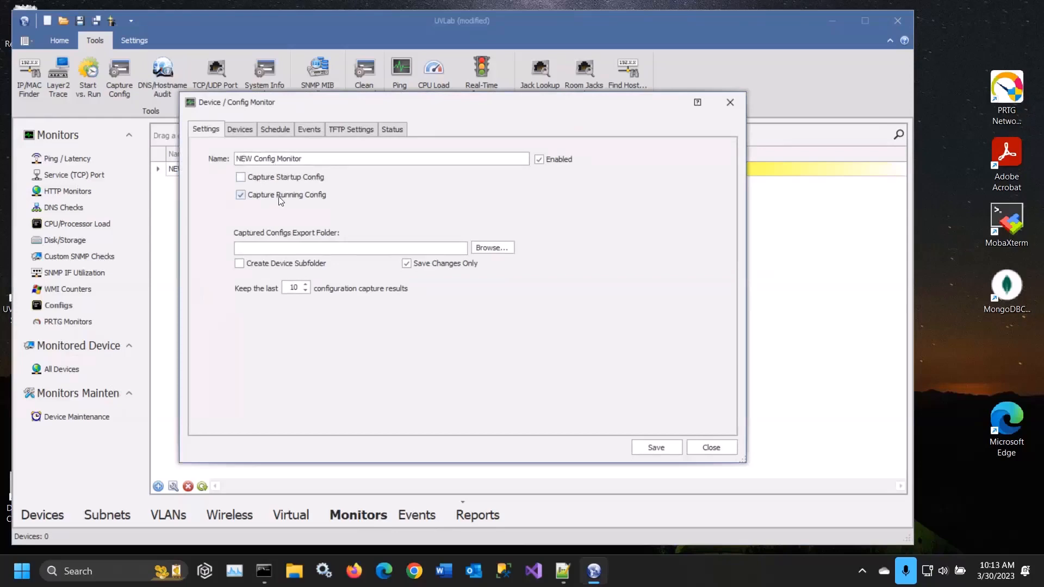
{"action": "left_click", "coordinate": [242, 130]}
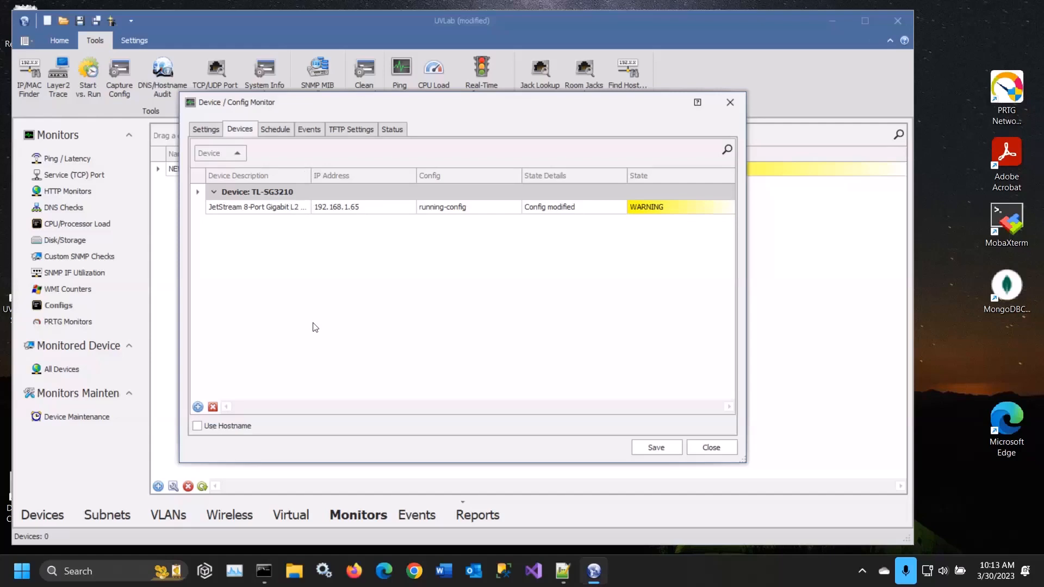
{"action": "left_click", "coordinate": [272, 132]}
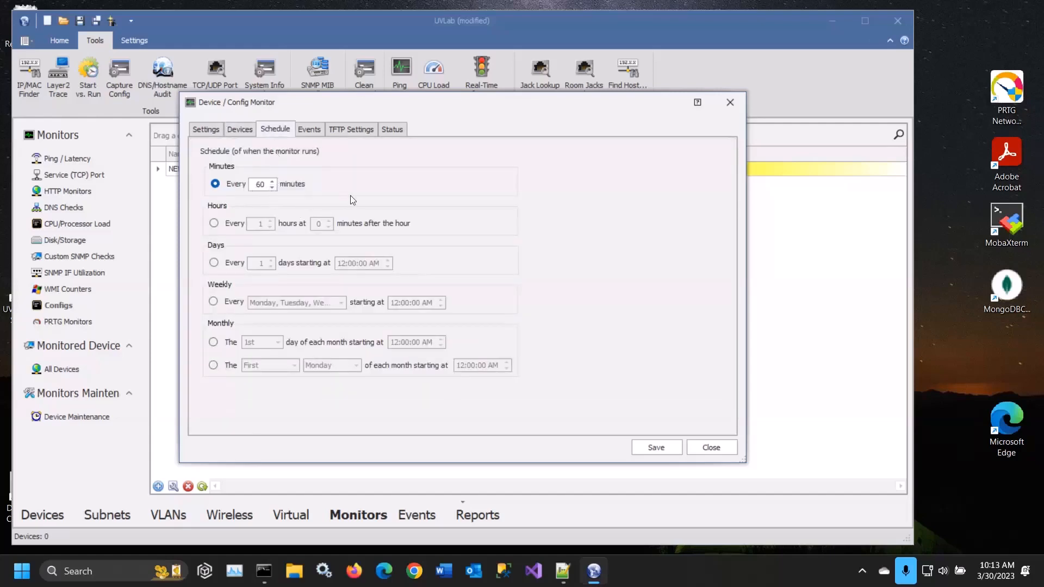
Review the config monitor's event notification states and PRTG export options, and close it without saving.
{"action": "left_click", "coordinate": [309, 130]}
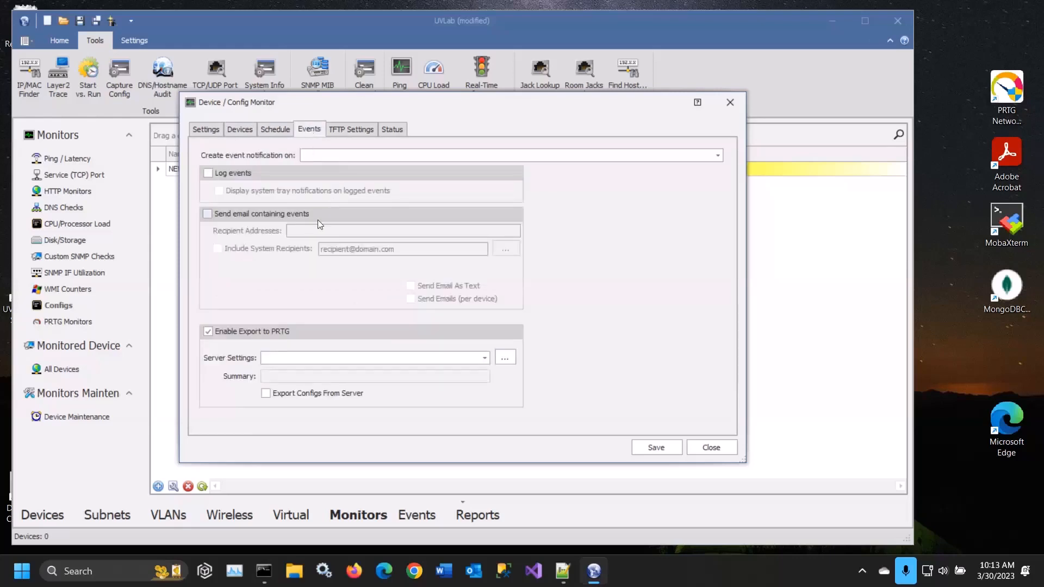
{"action": "left_click", "coordinate": [311, 157]}
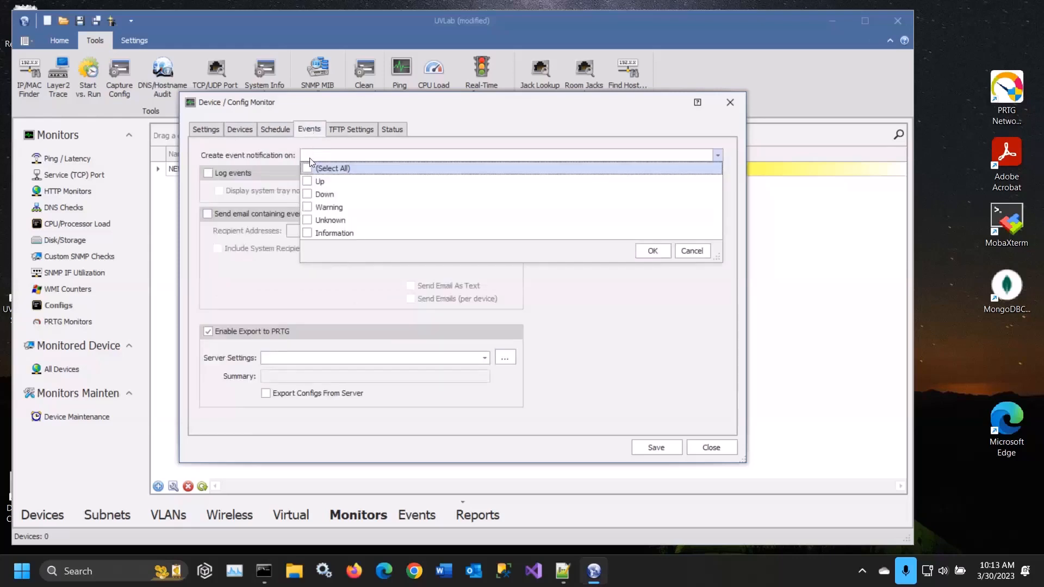
{"action": "left_click", "coordinate": [310, 158]}
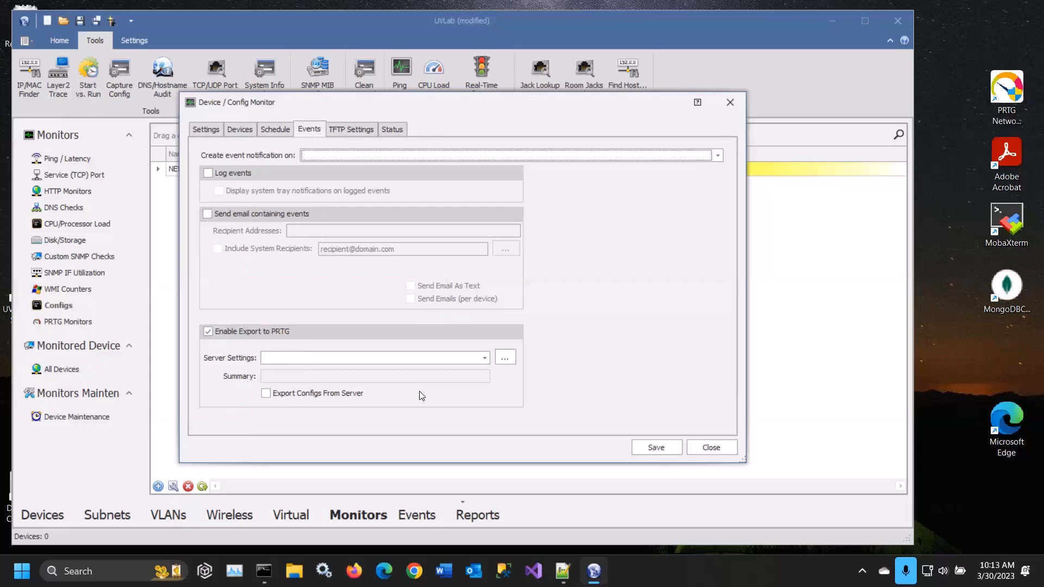
{"action": "left_click", "coordinate": [711, 448]}
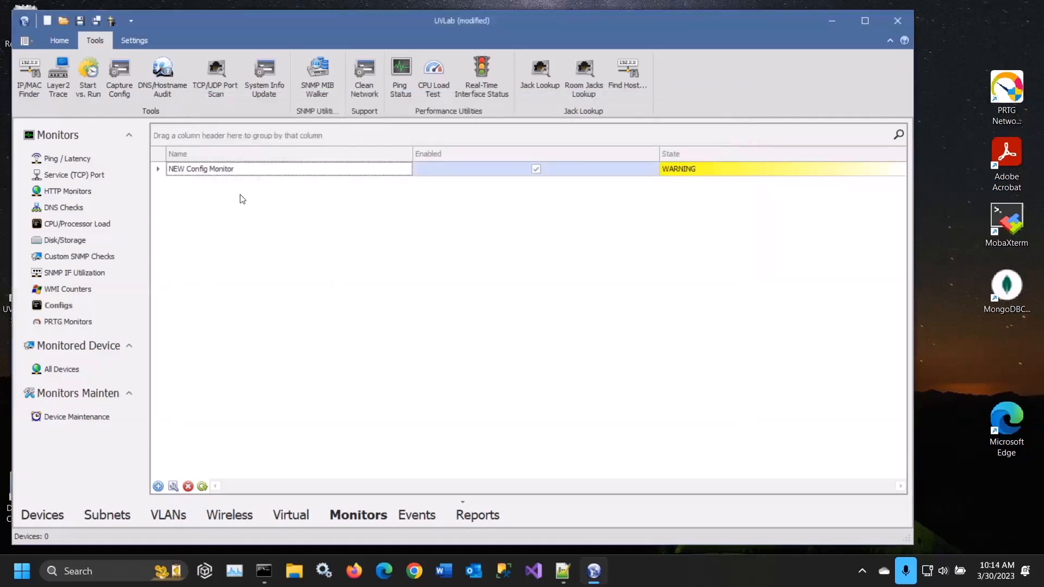
Return to the list of switches and show the captured configurations of Cat3560.
{"action": "left_click", "coordinate": [54, 42]}
{"action": "left_click", "coordinate": [48, 511]}
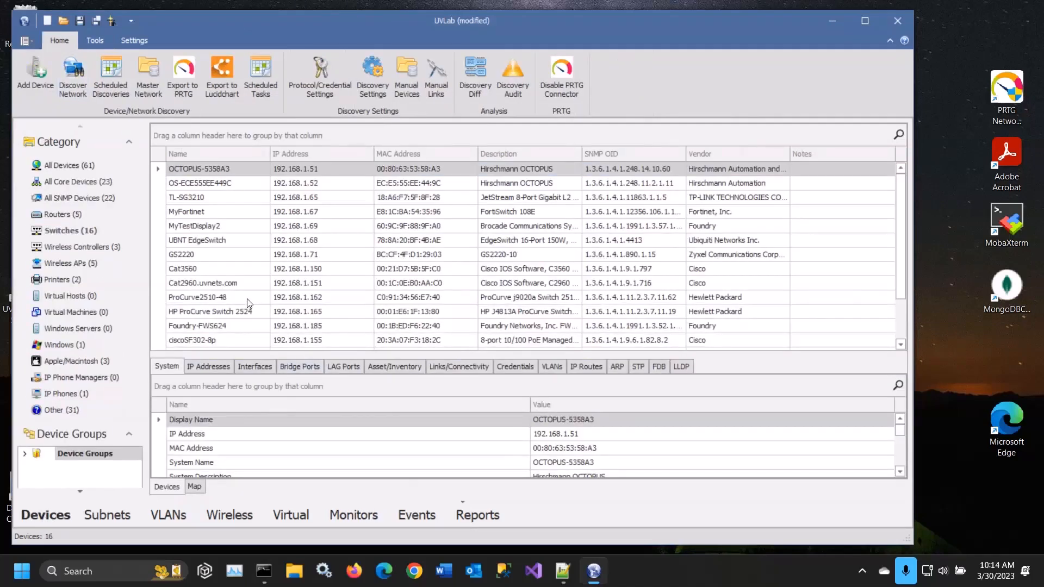
{"action": "left_click", "coordinate": [241, 283]}
{"action": "left_click", "coordinate": [237, 269]}
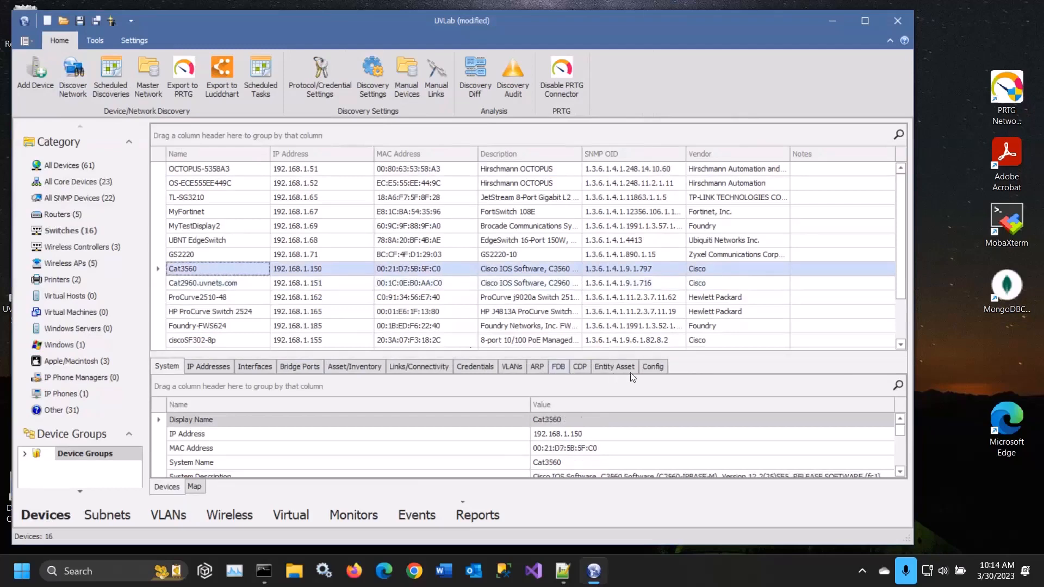
{"action": "left_click", "coordinate": [654, 367]}
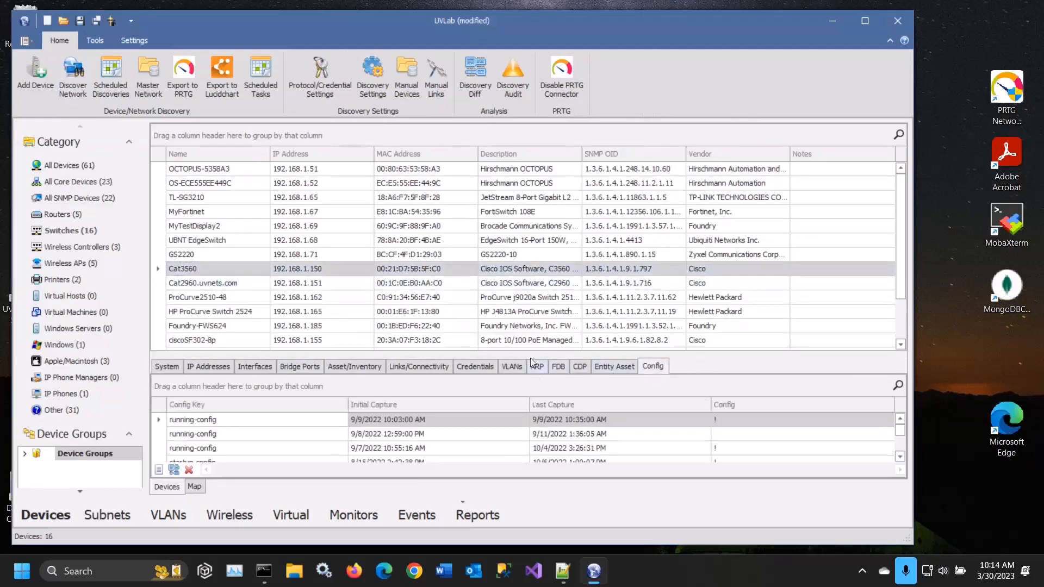
Enlarge the Cat3560 configuration list and select the running-config entry initially captured on 9/7/2022 at 10:55:16 AM.
{"action": "left_click_drag", "start_coordinate": [519, 271], "coordinate": [519, 272]}
{"action": "left_click", "coordinate": [281, 335]}
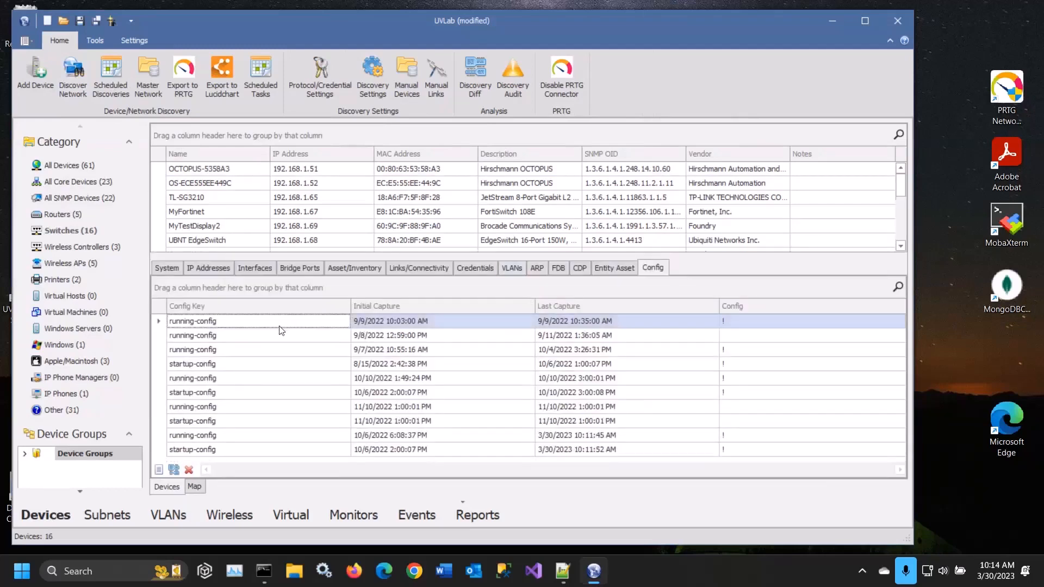
{"action": "left_click", "coordinate": [284, 350]}
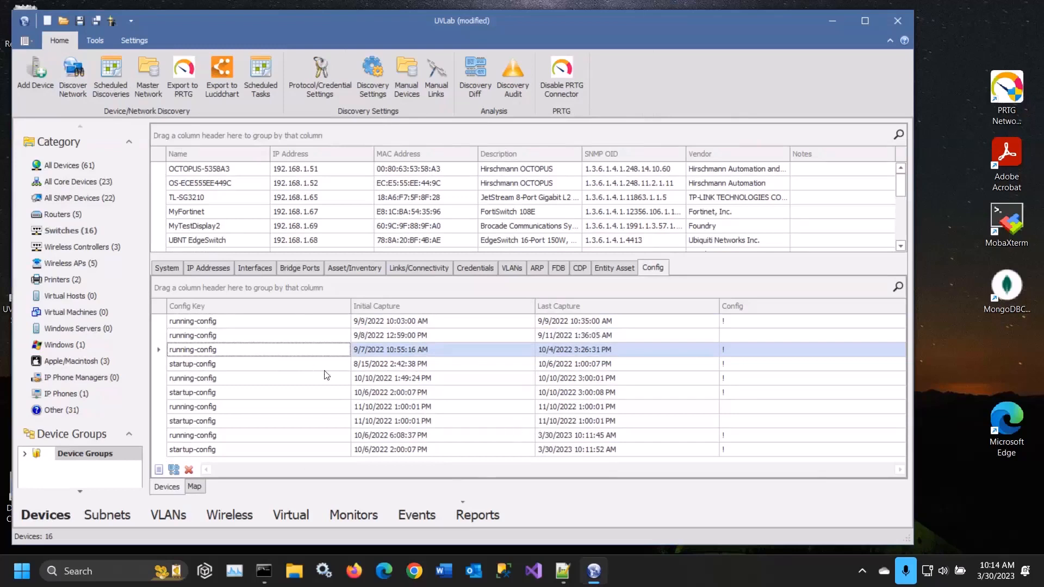
View the contents of the selected running-config initially captured on 9/7/2022 at 10:55:16 AM, and close the view.
{"action": "right_click", "coordinate": [296, 351]}
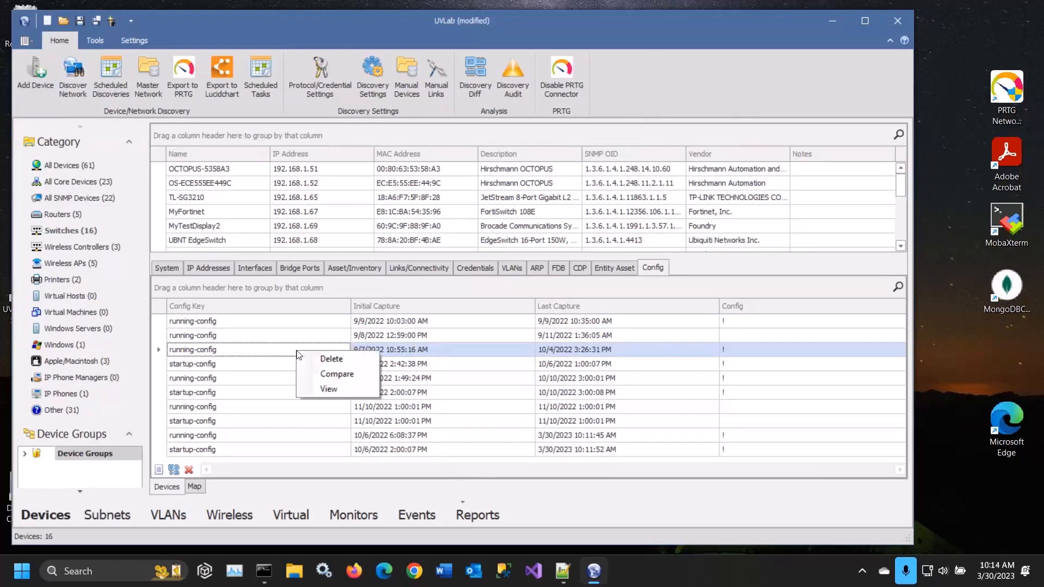
{"action": "left_click", "coordinate": [320, 374]}
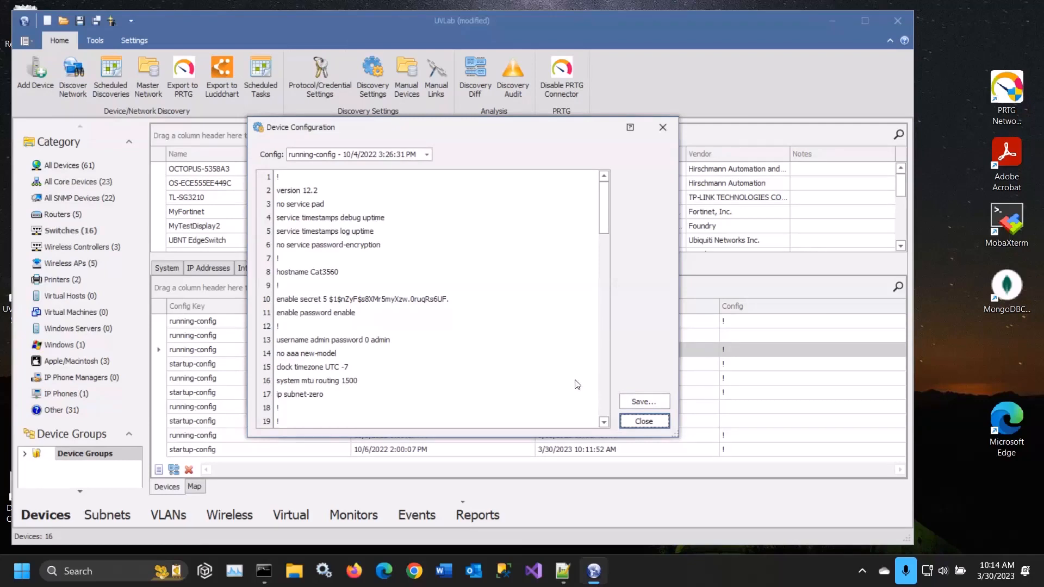
{"action": "mouse_move", "coordinate": [603, 233]}
{"action": "left_mouse_down"}
{"action": "mouse_move", "coordinate": [596, 400]}
{"action": "mouse_move", "coordinate": [585, 231]}
{"action": "left_mouse_up"}
{"action": "left_click", "coordinate": [642, 421]}
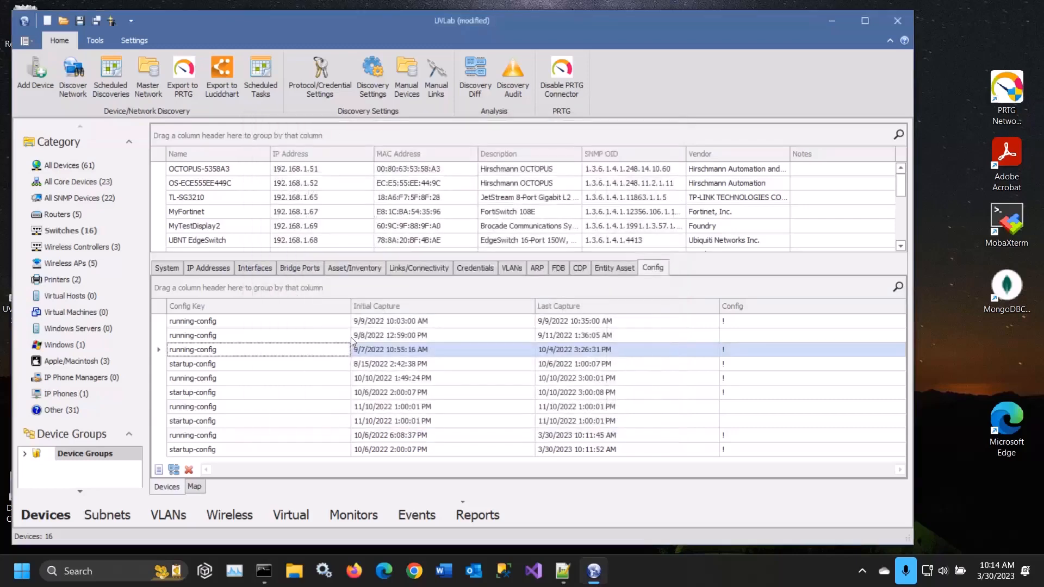
Compare Cat3560's 9/9/2022 10:35:00 AM running-config with the 9/11/2022 1:36:05 AM and 10/10/2022 3:00:01 PM running-configs, checking the differences.
{"action": "right_click", "coordinate": [298, 326]}
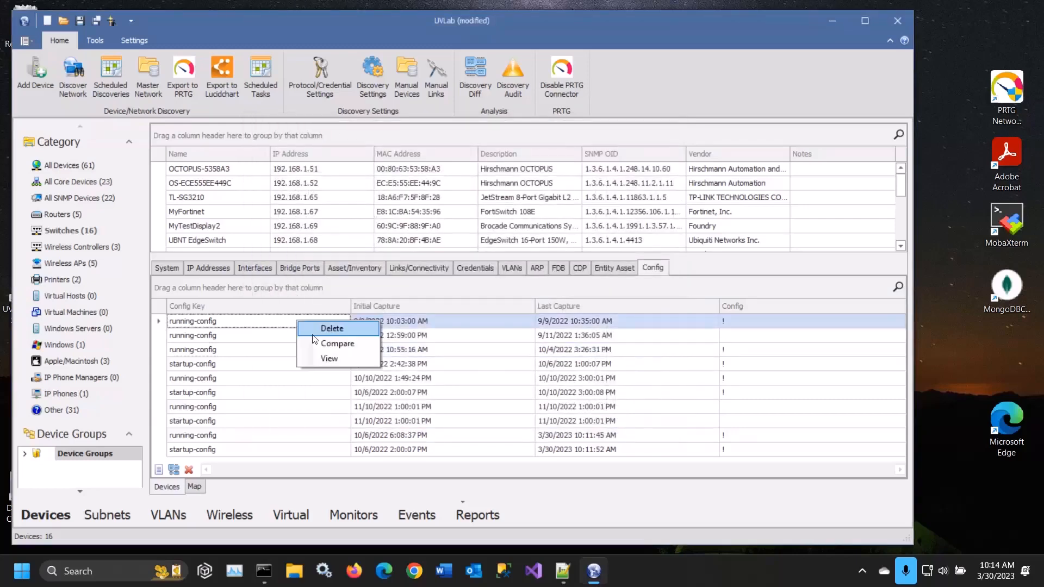
{"action": "left_click", "coordinate": [321, 342]}
{"action": "left_click", "coordinate": [527, 170]}
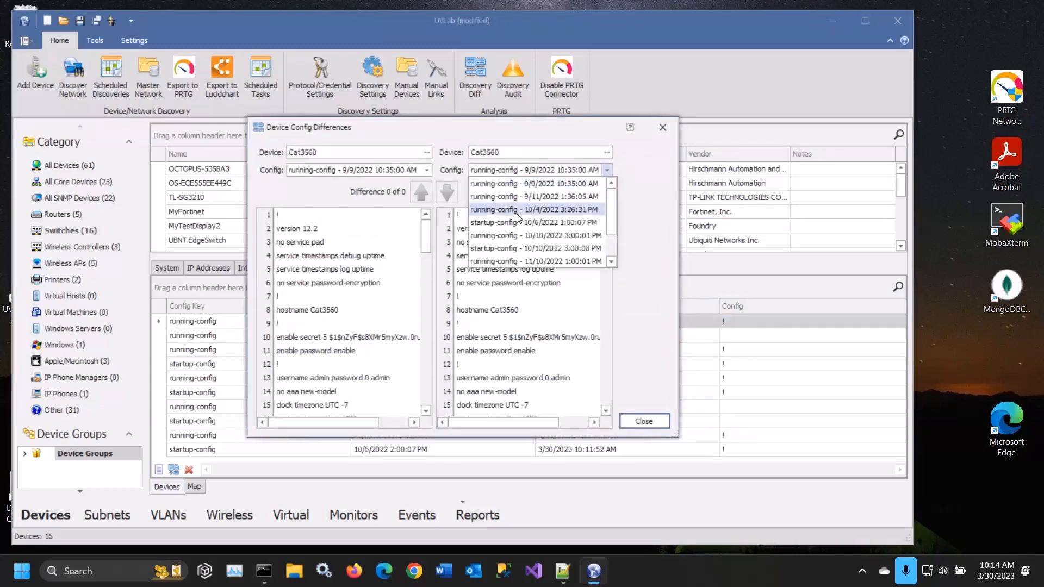
{"action": "left_click", "coordinate": [526, 196]}
{"action": "left_click", "coordinate": [527, 170]}
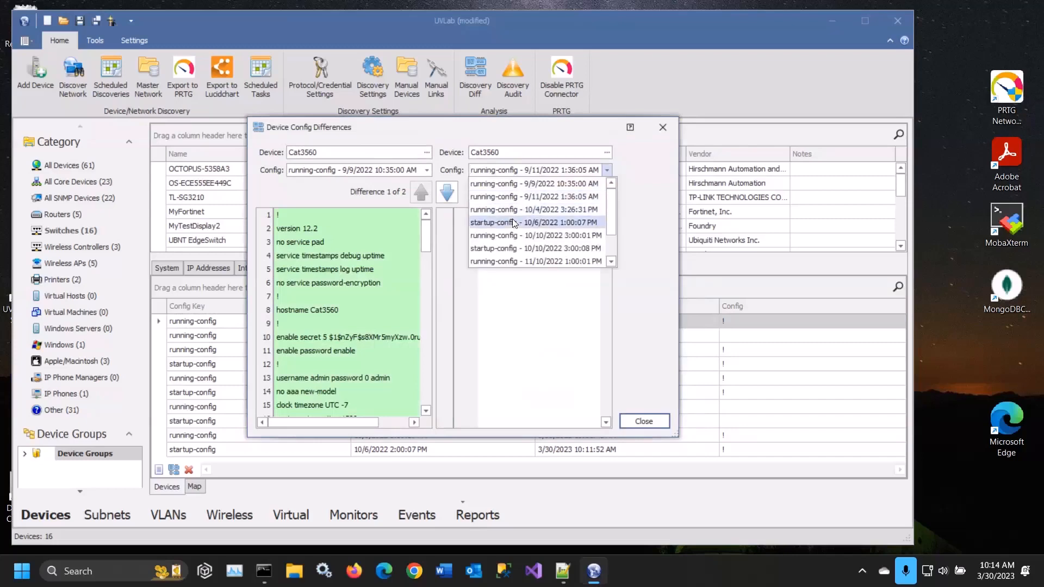
{"action": "left_click", "coordinate": [507, 237]}
{"action": "left_click", "coordinate": [451, 196]}
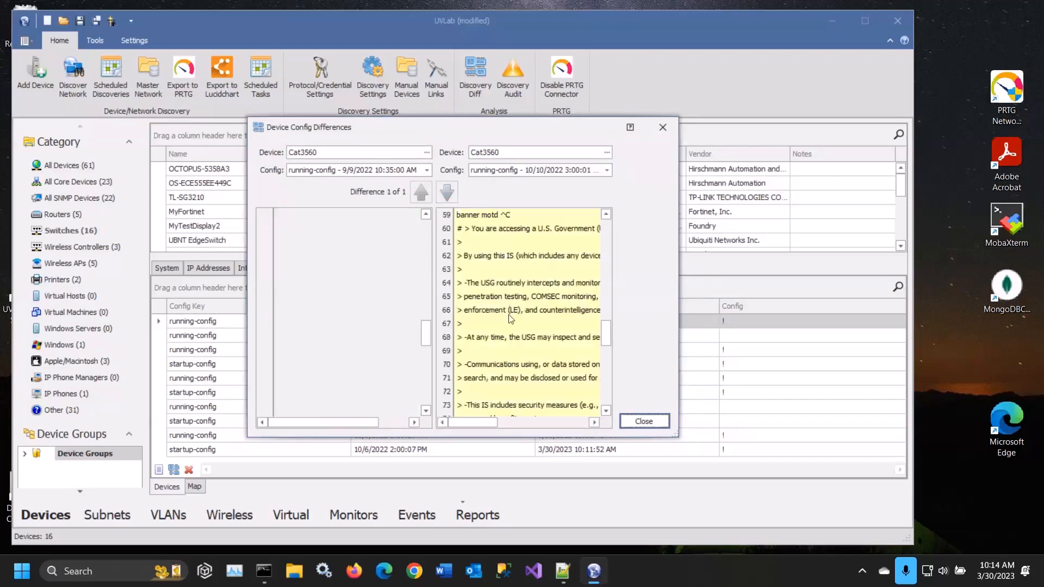
Compare the same config with the 11/10/2022 and 3/30/2023 running-configs and the 10/6/2022 startup-config, and close the comparison.
{"action": "left_click", "coordinate": [535, 172]}
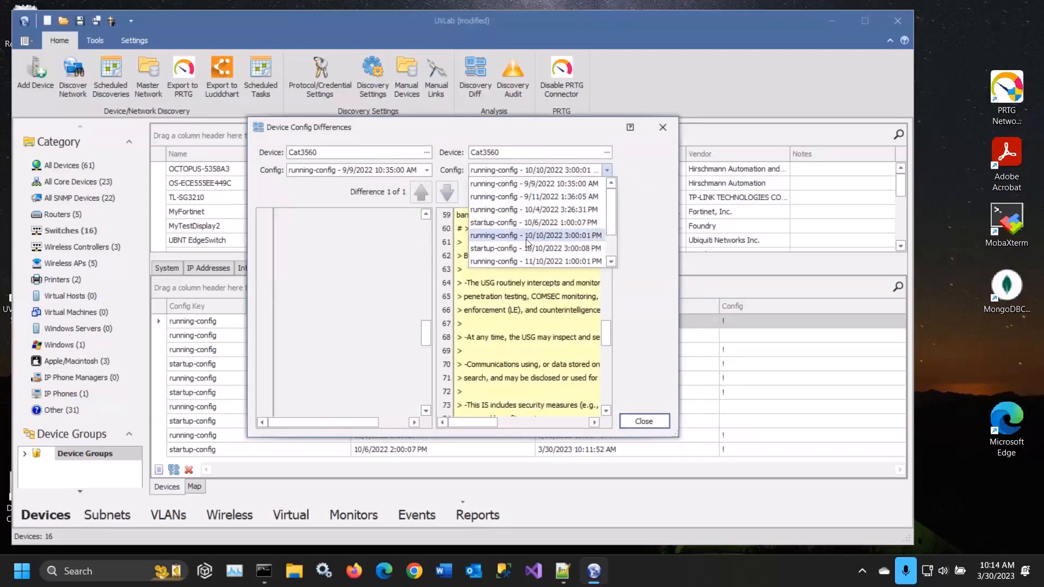
{"action": "left_click", "coordinate": [519, 254]}
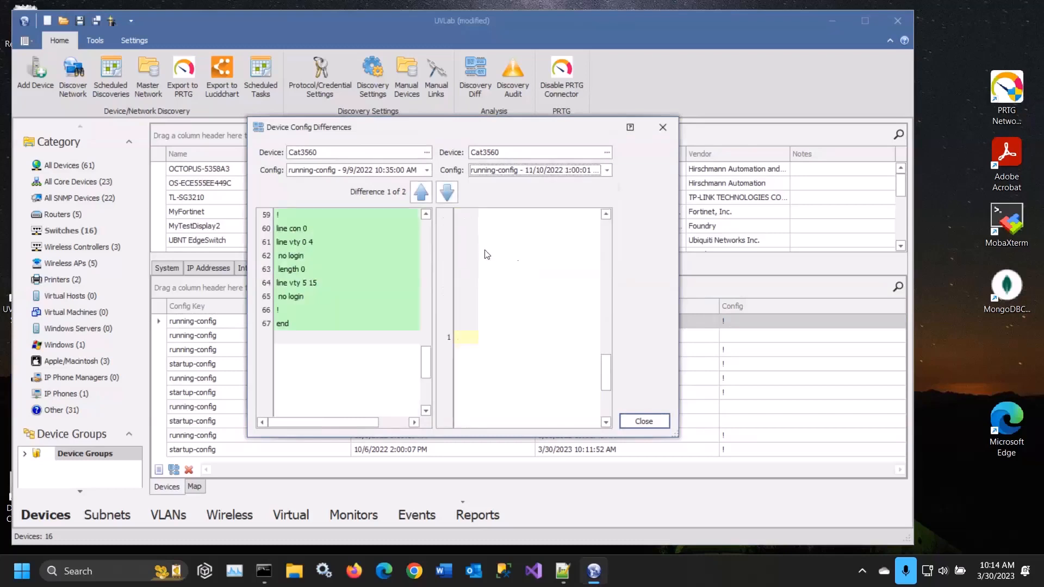
{"action": "left_click", "coordinate": [522, 170]}
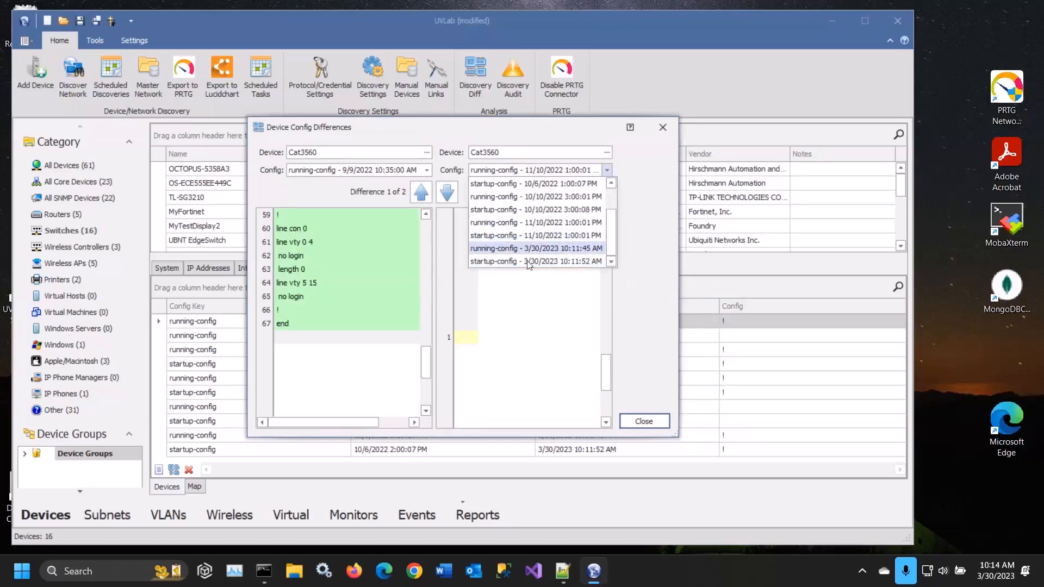
{"action": "left_click", "coordinate": [544, 249]}
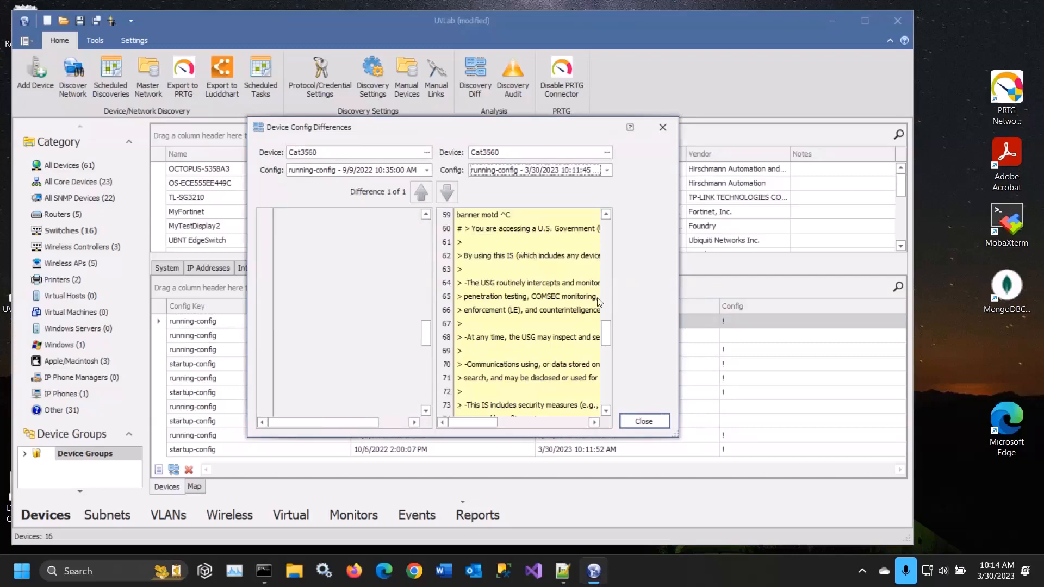
{"action": "left_click_drag", "start_coordinate": [605, 329], "coordinate": [611, 217]}
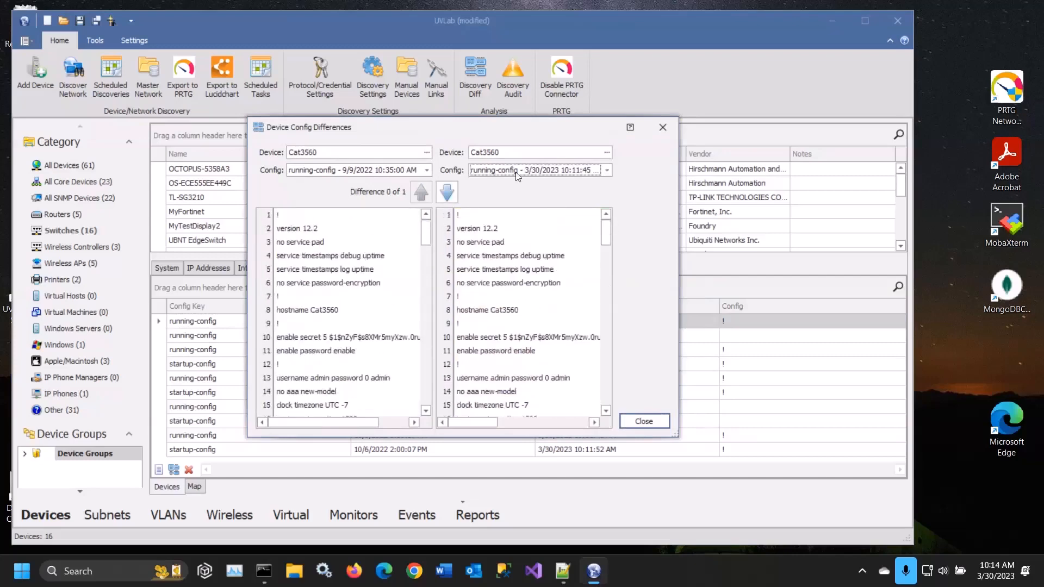
{"action": "left_click", "coordinate": [515, 173]}
{"action": "left_click", "coordinate": [500, 185]}
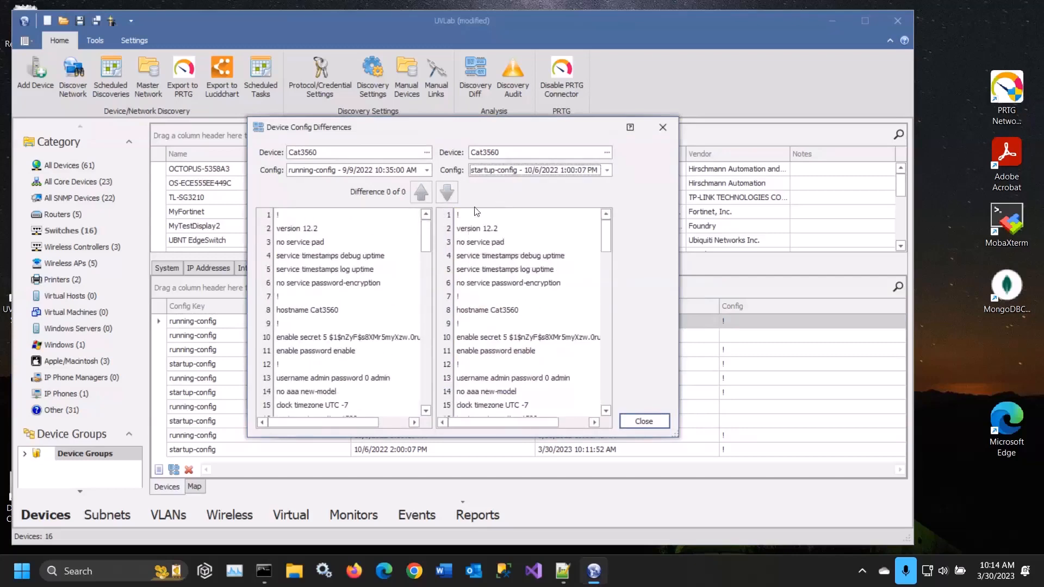
{"action": "left_click", "coordinate": [642, 422]}
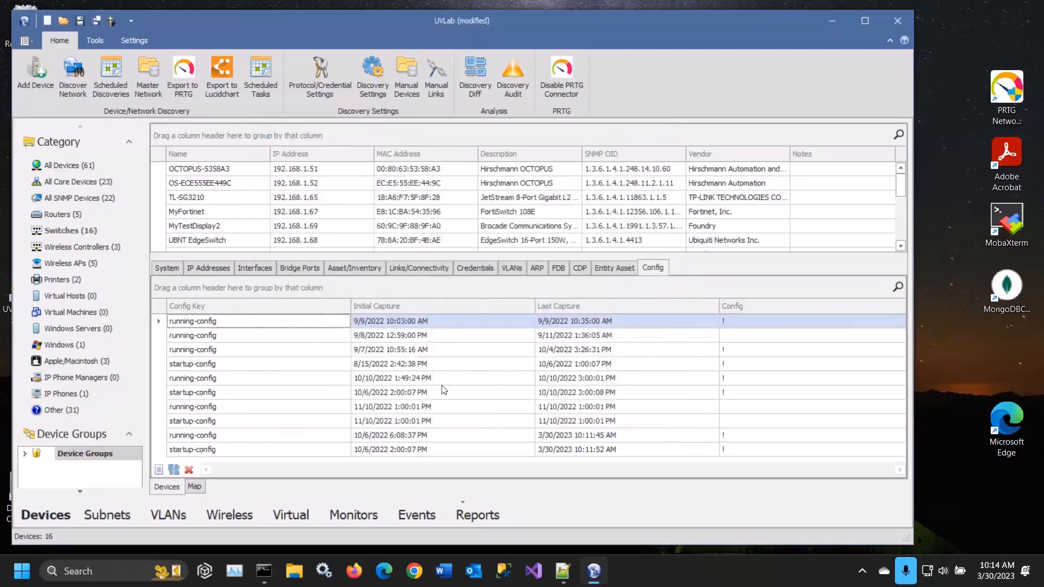
Run an SNMP MIB Walker Get-Next query on 192.168.1.4 for the system OID 1.3.6.1.2.1.1, and close the walker.
{"action": "left_click_drag", "start_coordinate": [475, 361], "coordinate": [475, 362]}
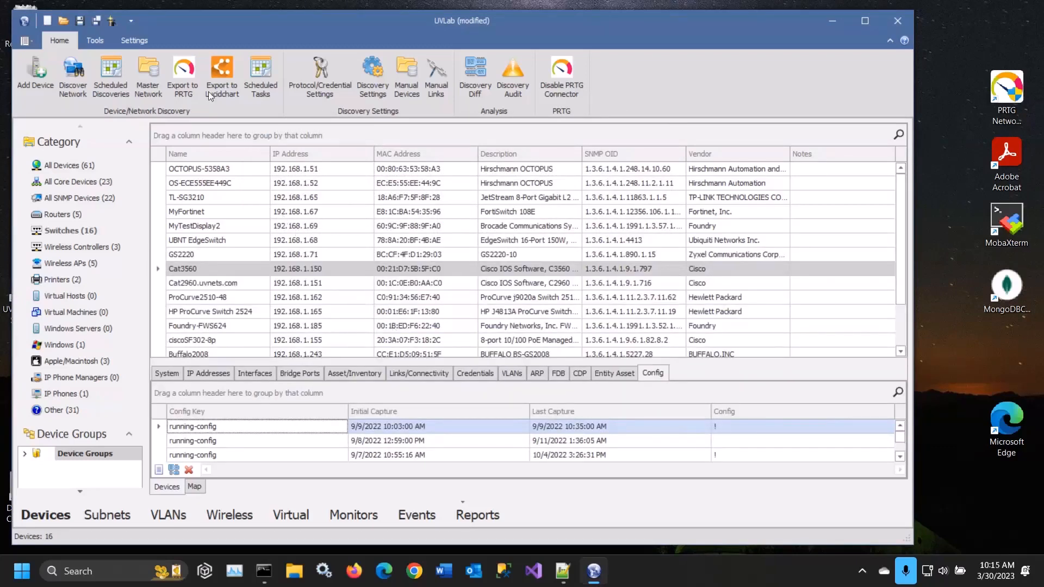
{"action": "left_click", "coordinate": [95, 40]}
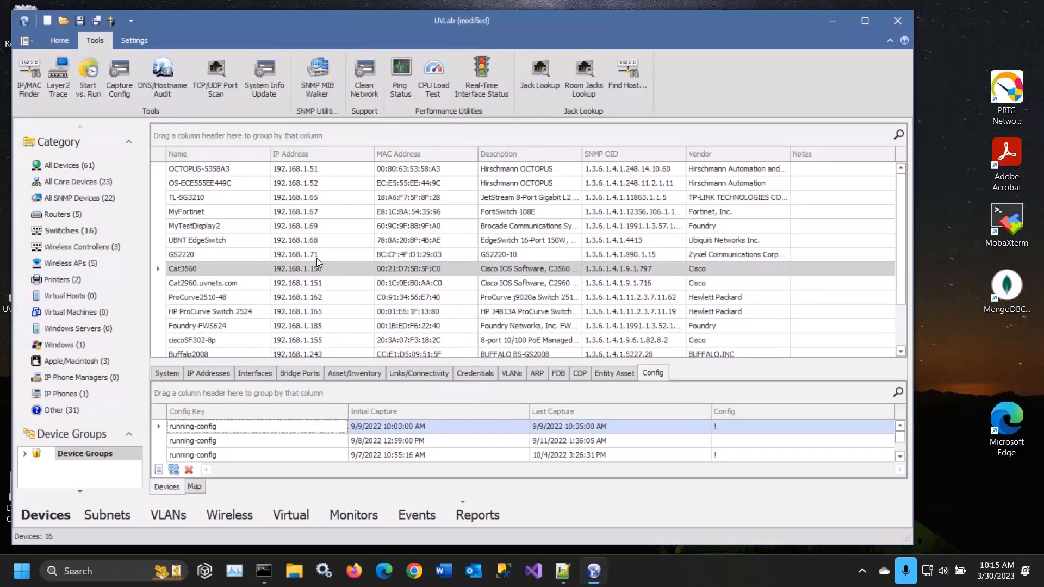
{"action": "left_click", "coordinate": [313, 76]}
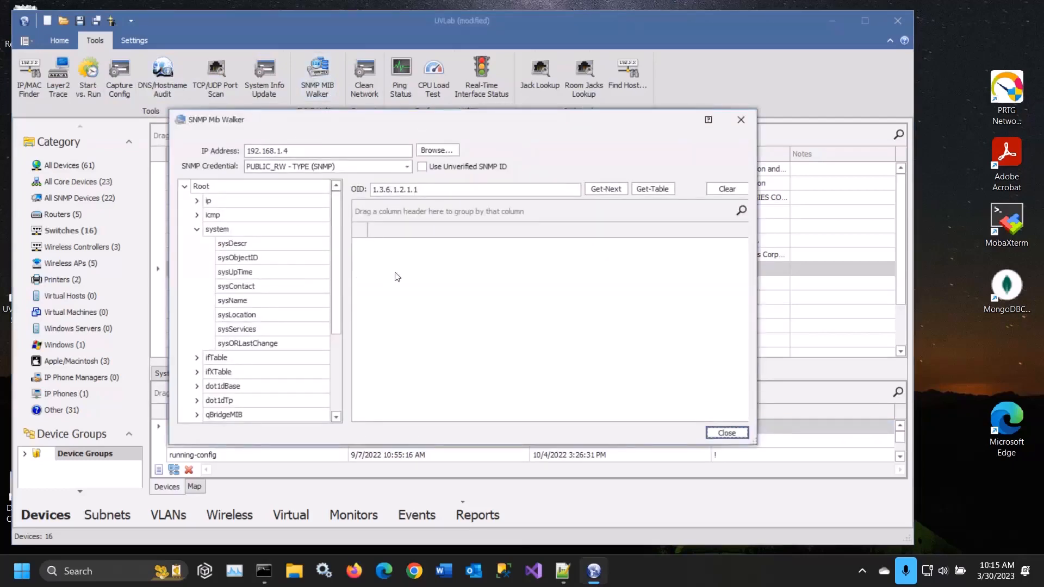
{"action": "left_click_drag", "start_coordinate": [435, 120], "coordinate": [409, 128]}
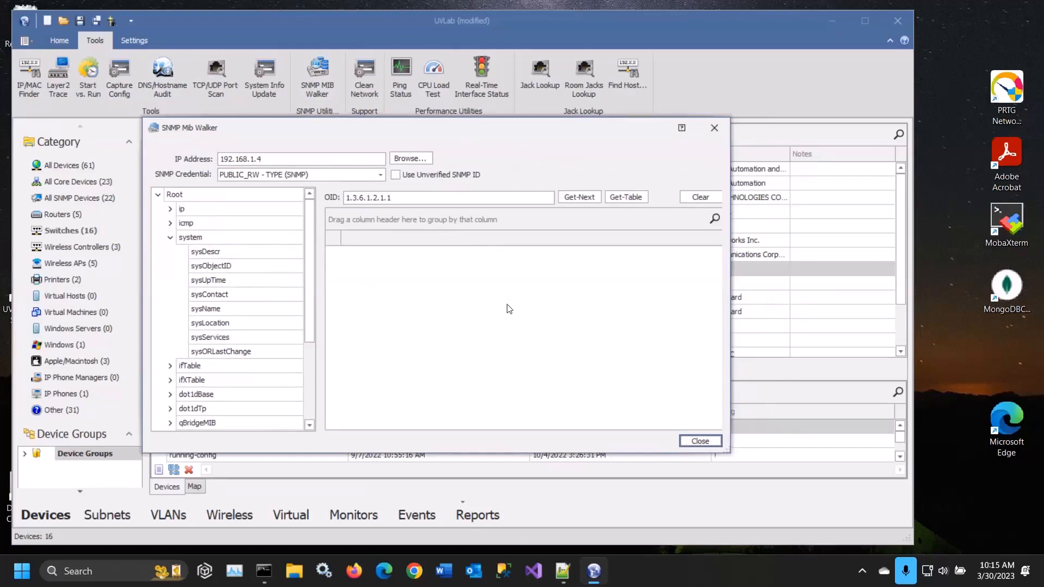
{"action": "left_click", "coordinate": [210, 239]}
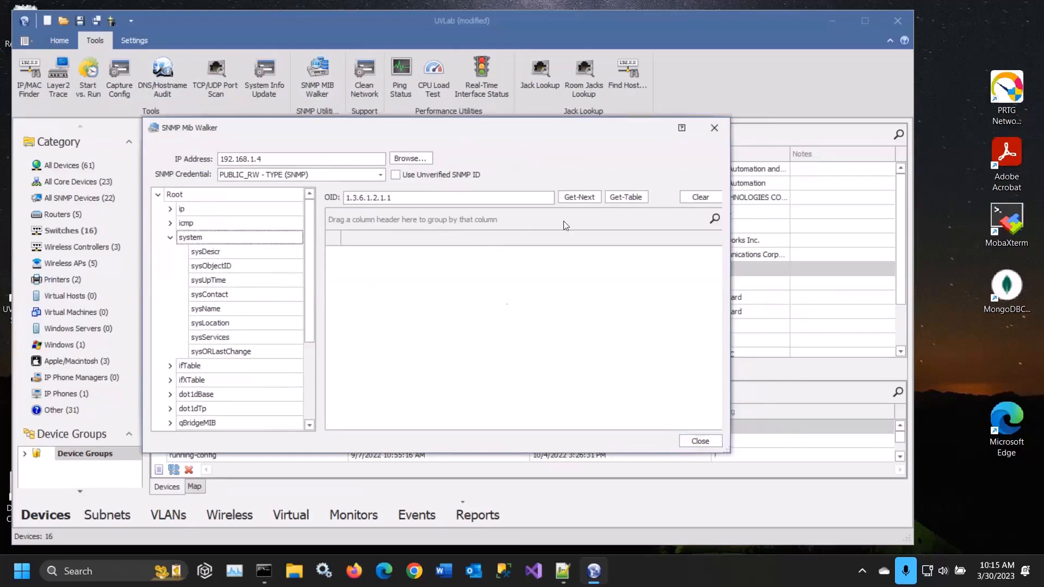
{"action": "left_click", "coordinate": [580, 196]}
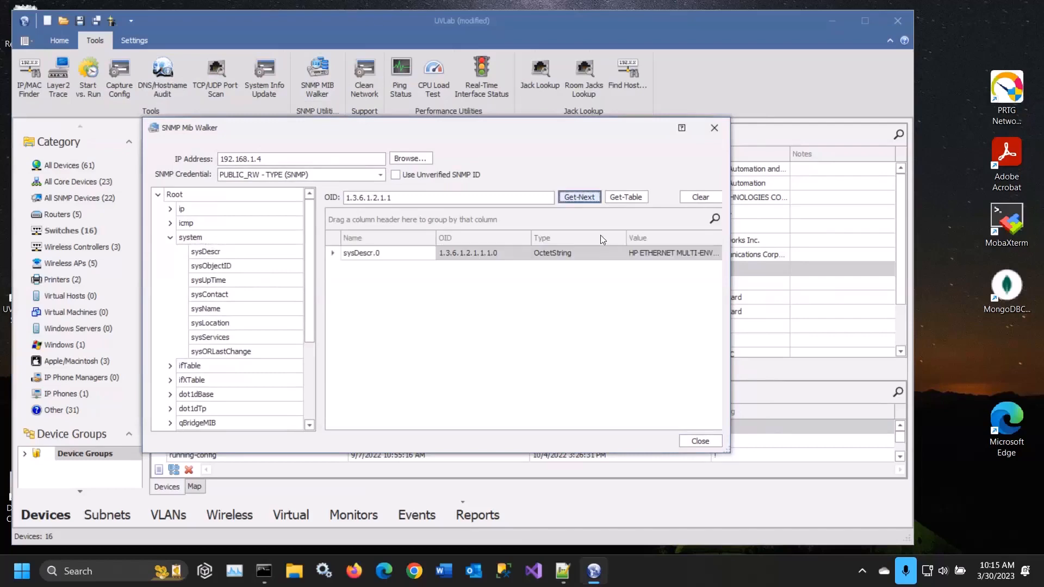
{"action": "left_click", "coordinate": [703, 441]}
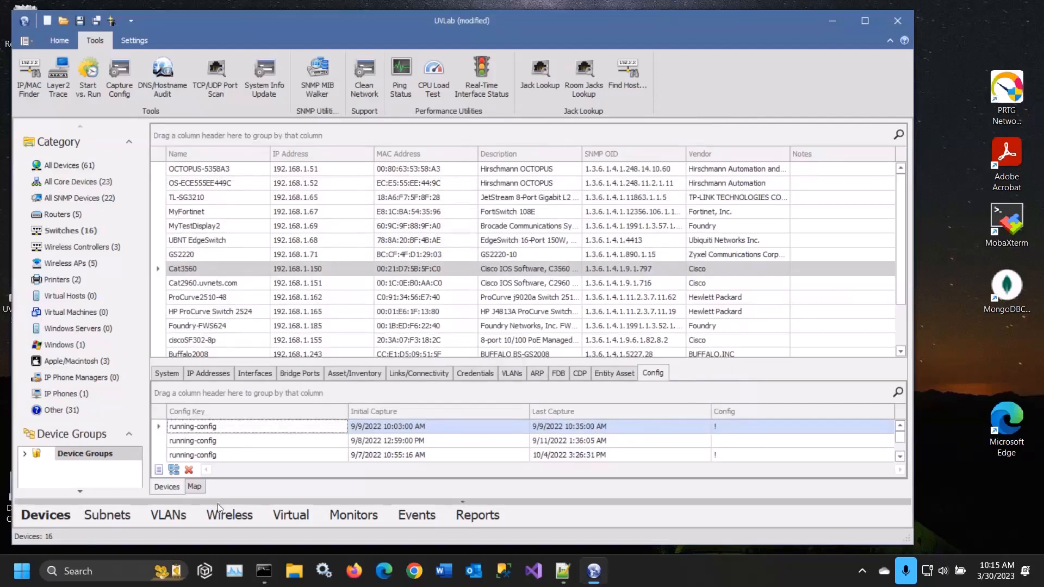
Display the switches' map, reopen the SNMP MIB Walker to review its IP address and credential choices, and close it.
{"action": "left_click", "coordinate": [194, 487]}
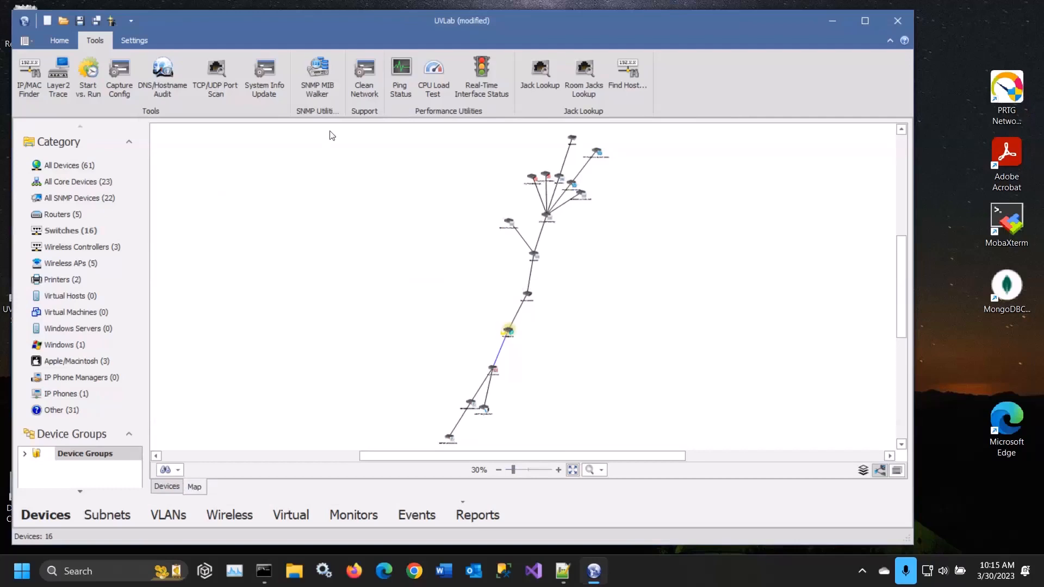
{"action": "left_click", "coordinate": [323, 97]}
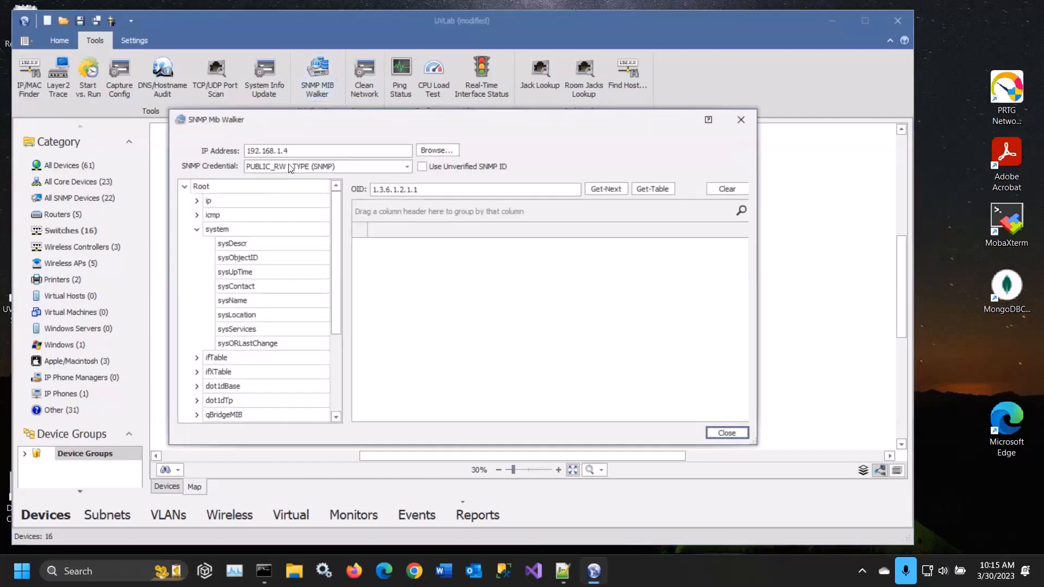
{"action": "left_click", "coordinate": [290, 151]}
{"action": "left_click", "coordinate": [373, 168]}
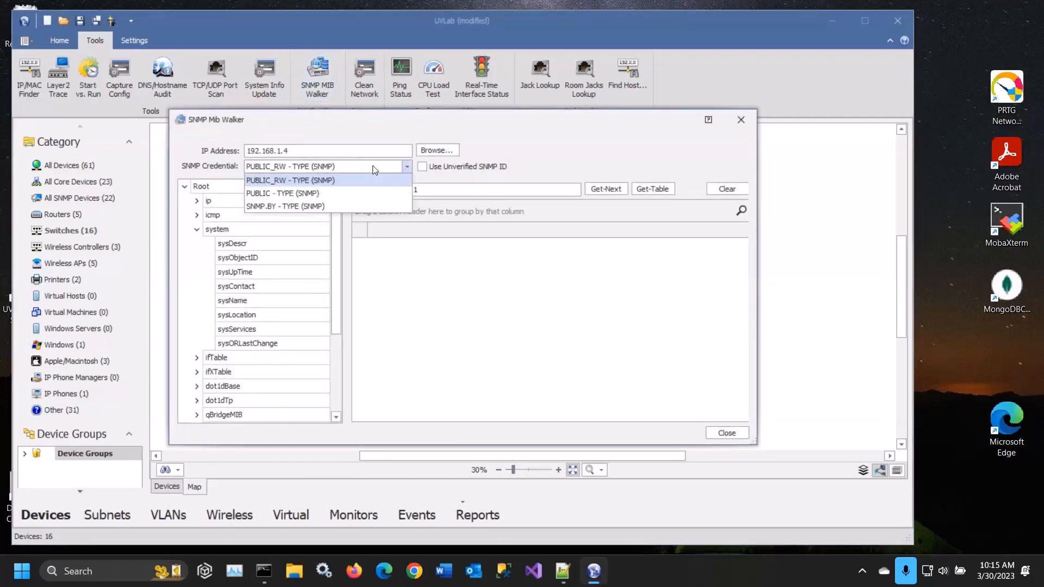
{"action": "left_click", "coordinate": [373, 169]}
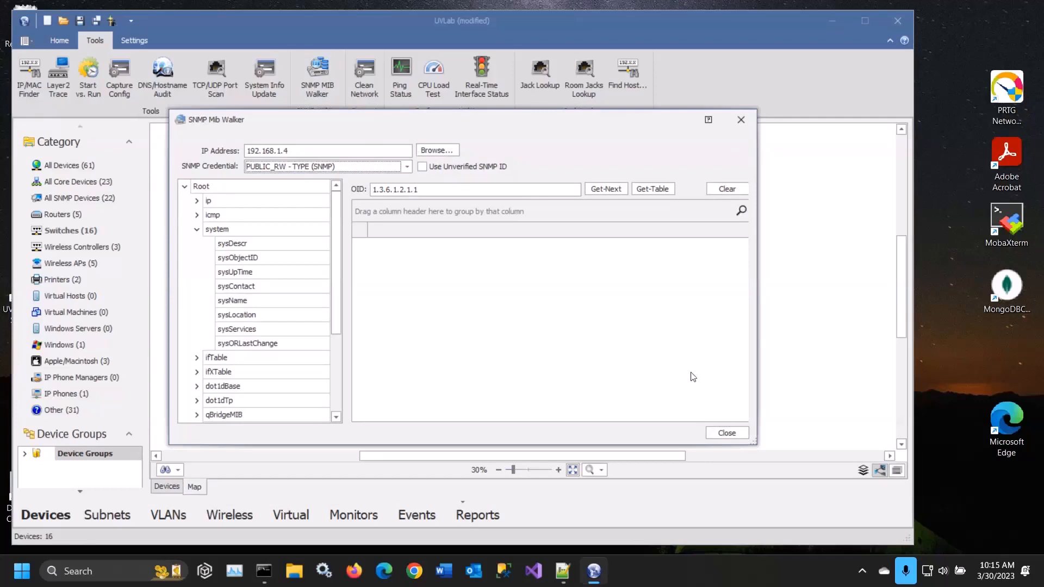
{"action": "left_click", "coordinate": [727, 433]}
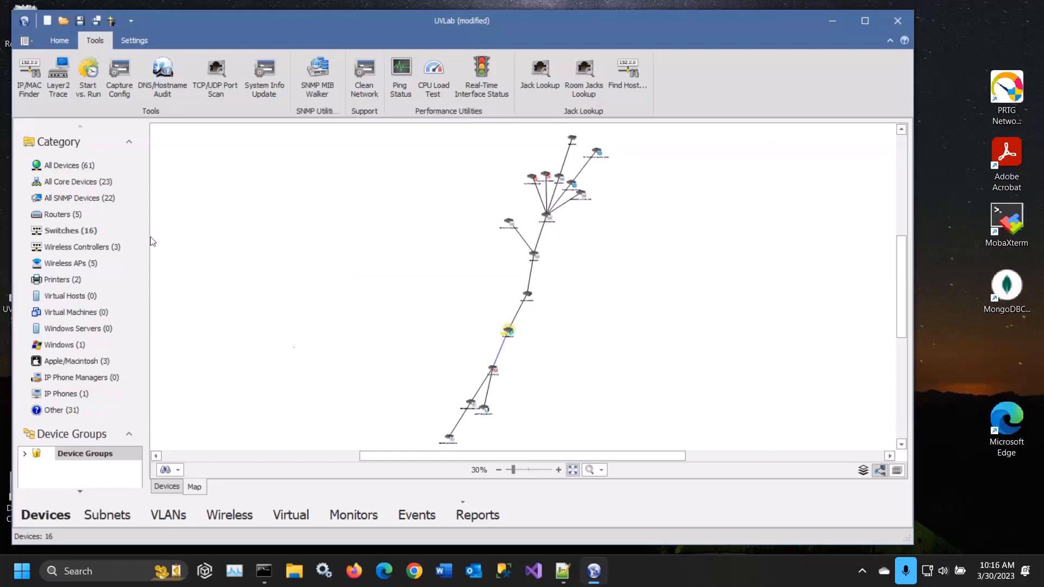
Return to the device list, show GS2220's system details and interfaces, and review the actions available for its first interface.
{"action": "left_click", "coordinate": [161, 488]}
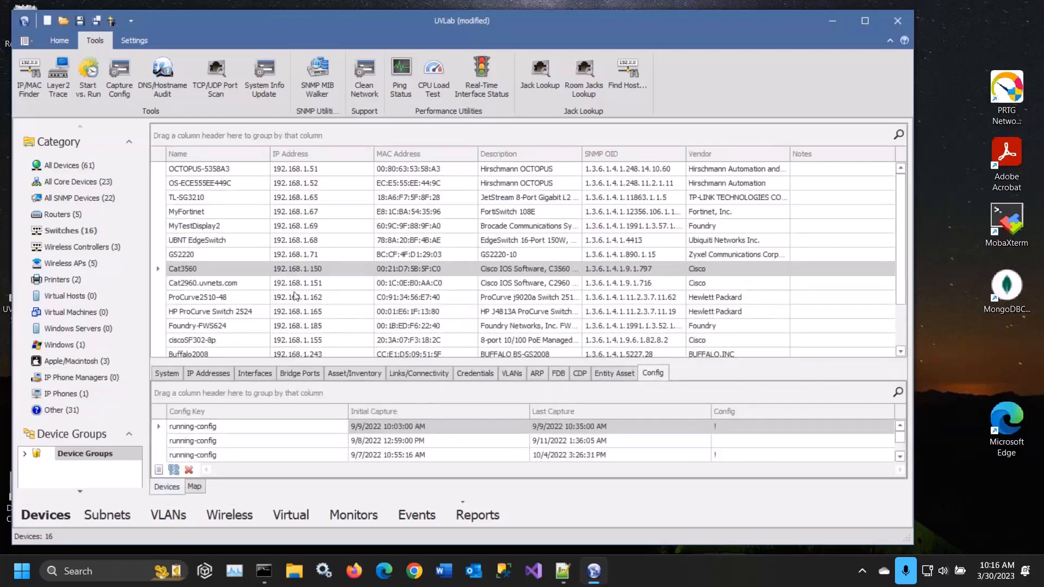
{"action": "left_click", "coordinate": [229, 259]}
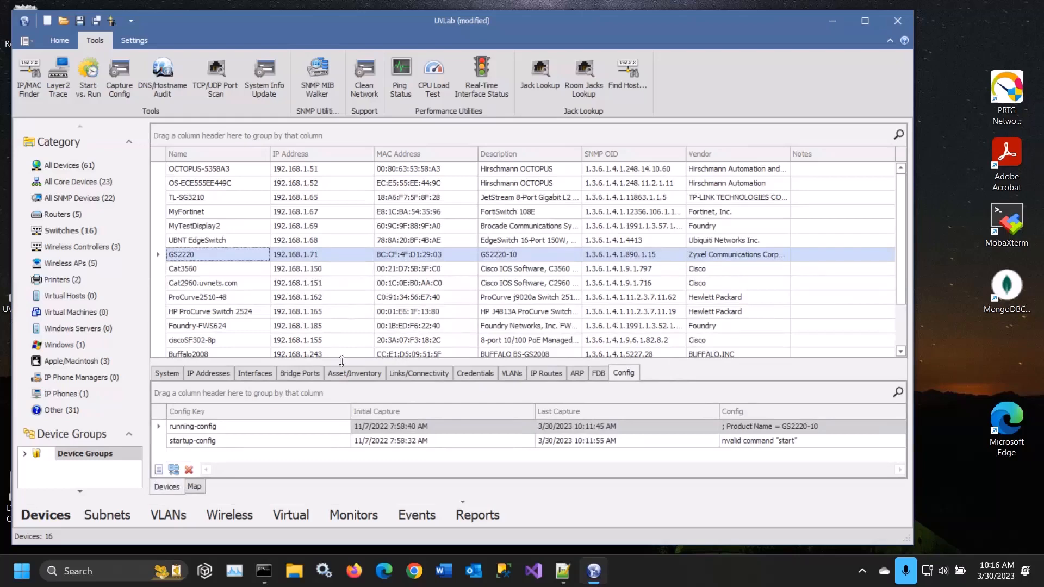
{"action": "left_click", "coordinate": [170, 374]}
{"action": "left_click_drag", "start_coordinate": [435, 363], "coordinate": [435, 296]}
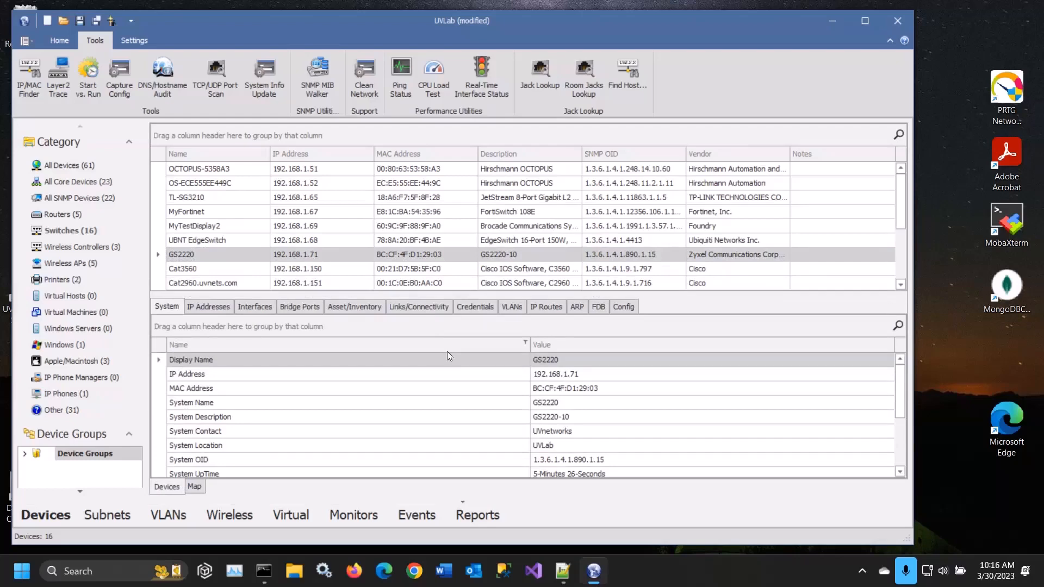
{"action": "left_click", "coordinate": [248, 308]}
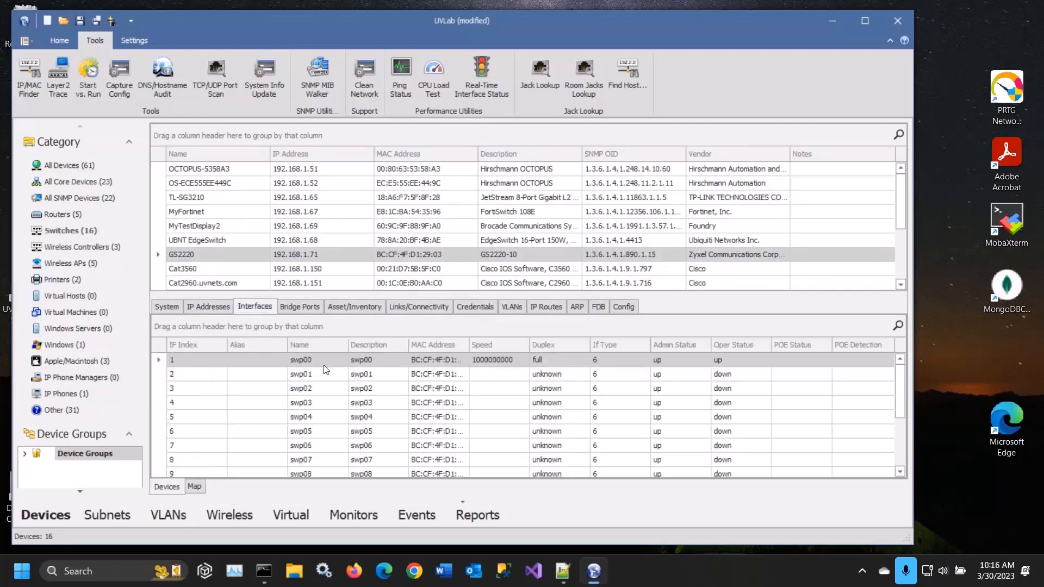
{"action": "right_click", "coordinate": [278, 363]}
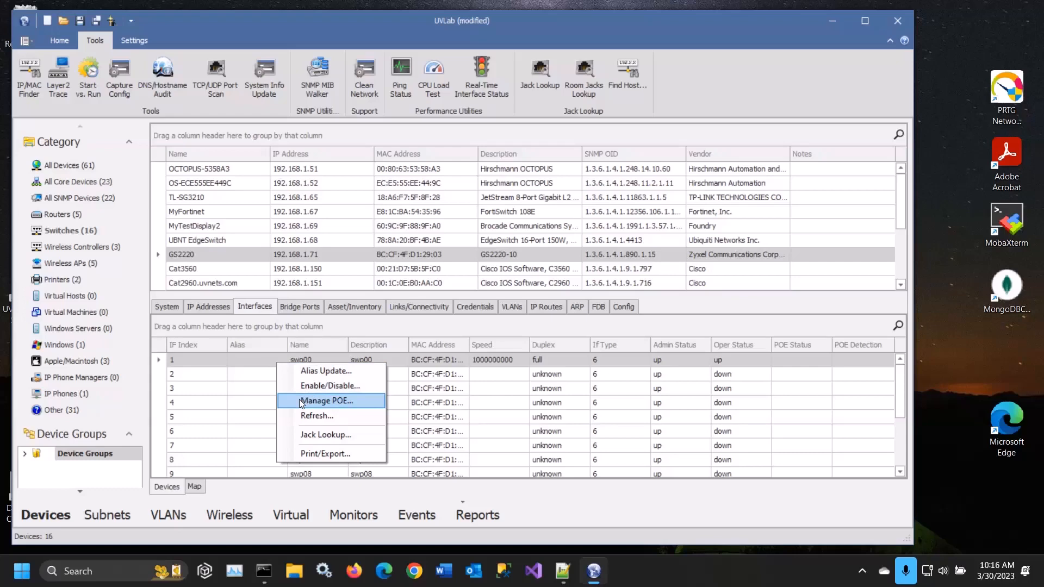
{"action": "left_click", "coordinate": [220, 188]}
Open the recent UVLab_2 discovery results without saving the UVLab changes, and show the interfaces of switch TL-SG3210.
{"action": "left_click", "coordinate": [25, 40]}
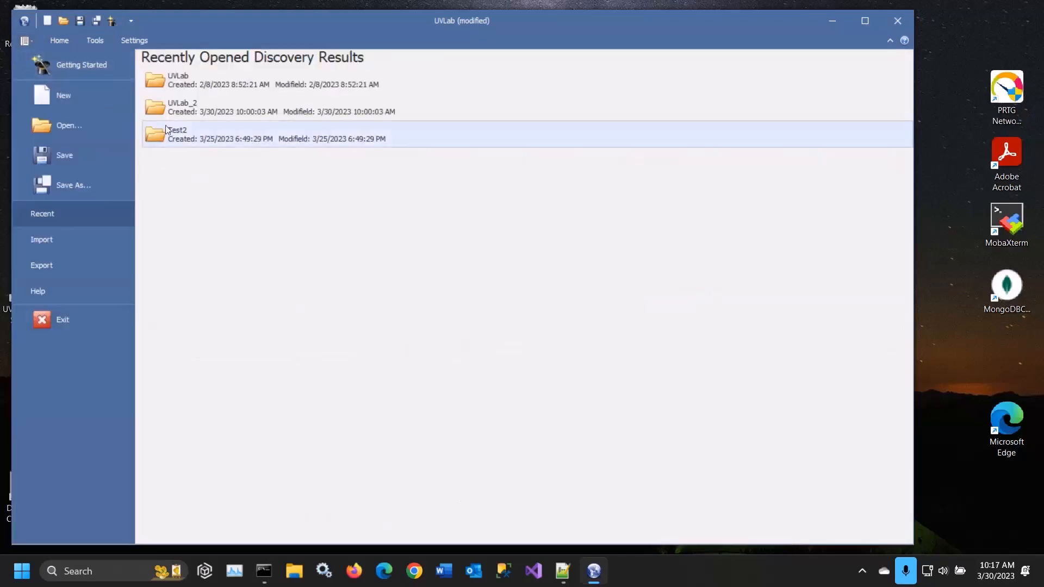
{"action": "left_click", "coordinate": [188, 107]}
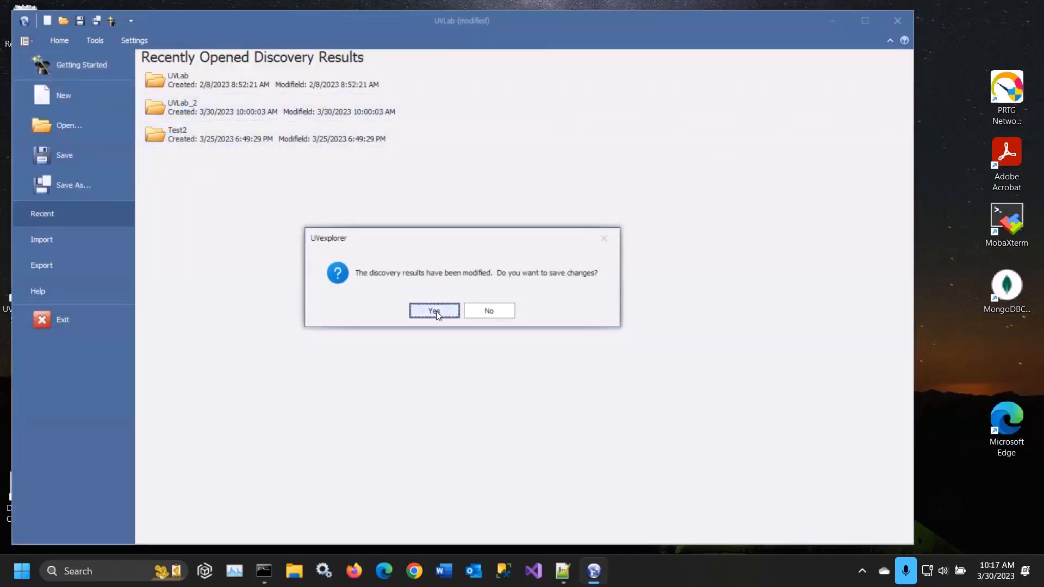
{"action": "left_click", "coordinate": [471, 313]}
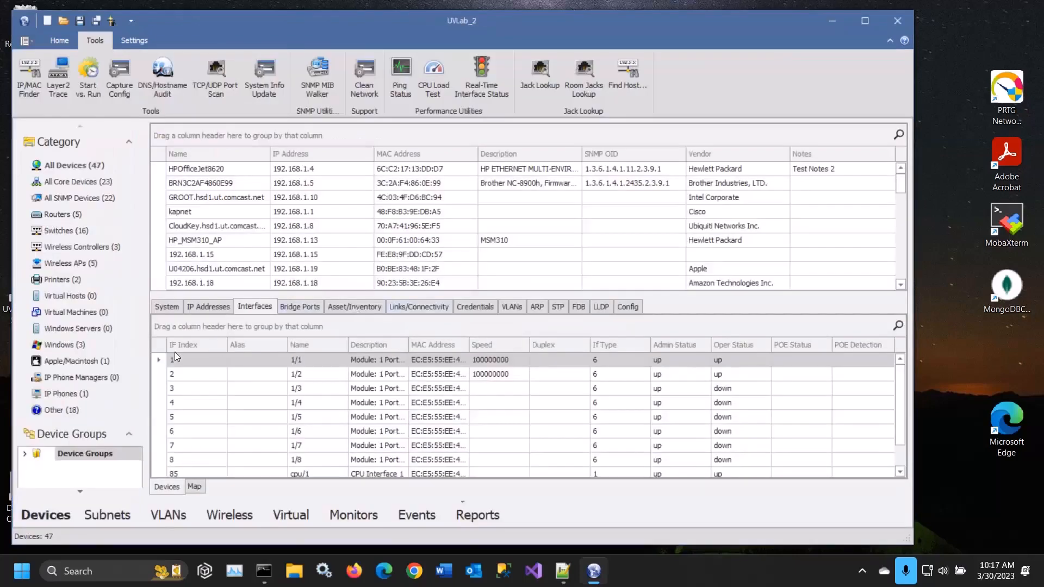
{"action": "left_click", "coordinate": [62, 235]}
{"action": "left_click", "coordinate": [189, 199]}
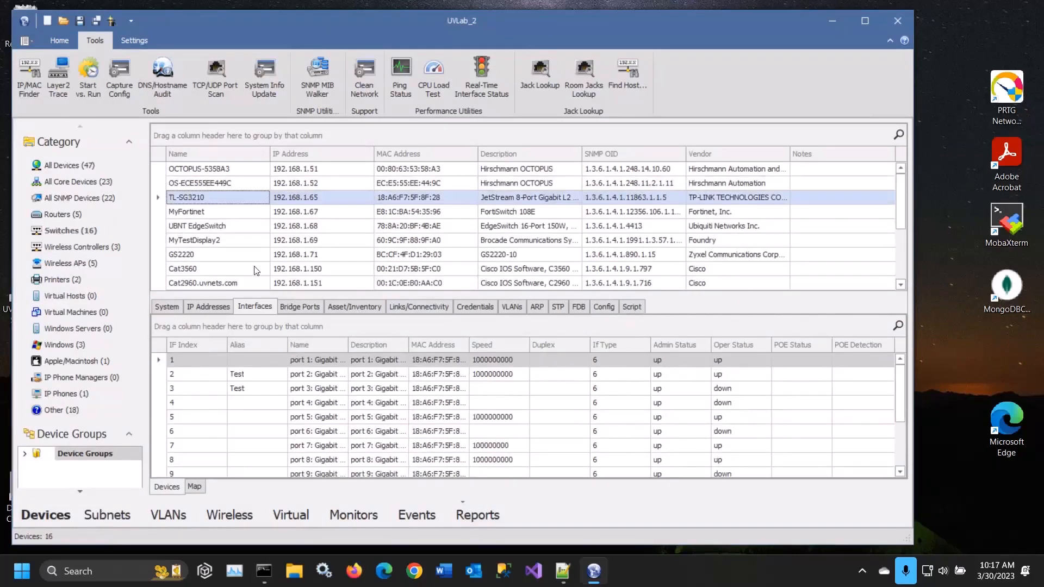
Change the alias of TL-SG3210's port 3 interface to Test2, and close the alias editor.
{"action": "right_click", "coordinate": [293, 389]}
{"action": "left_click", "coordinate": [327, 394]}
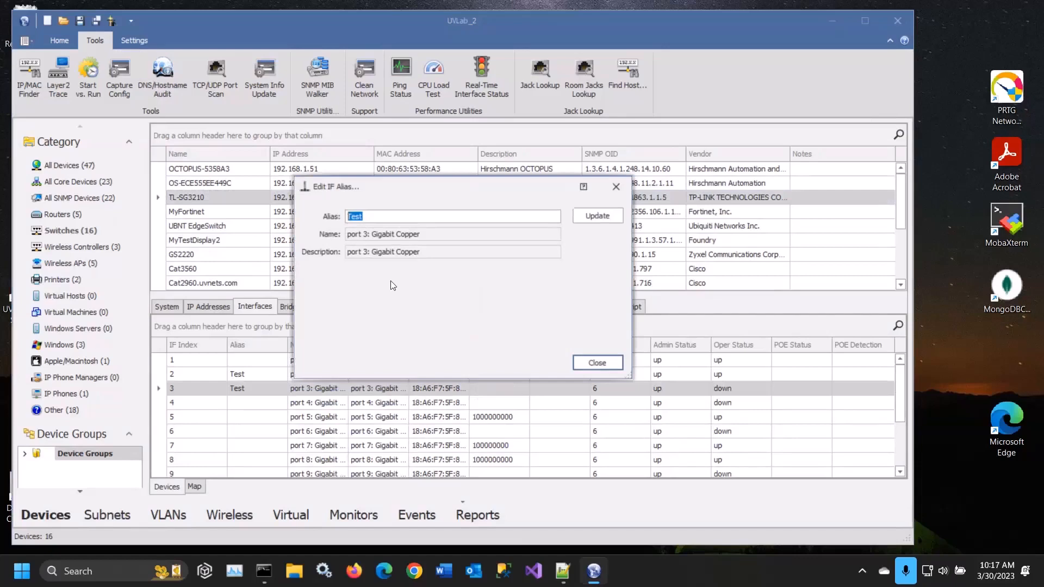
{"action": "left_click", "coordinate": [397, 220]}
{"action": "type", "text": "2"}
{"action": "left_click", "coordinate": [605, 218]}
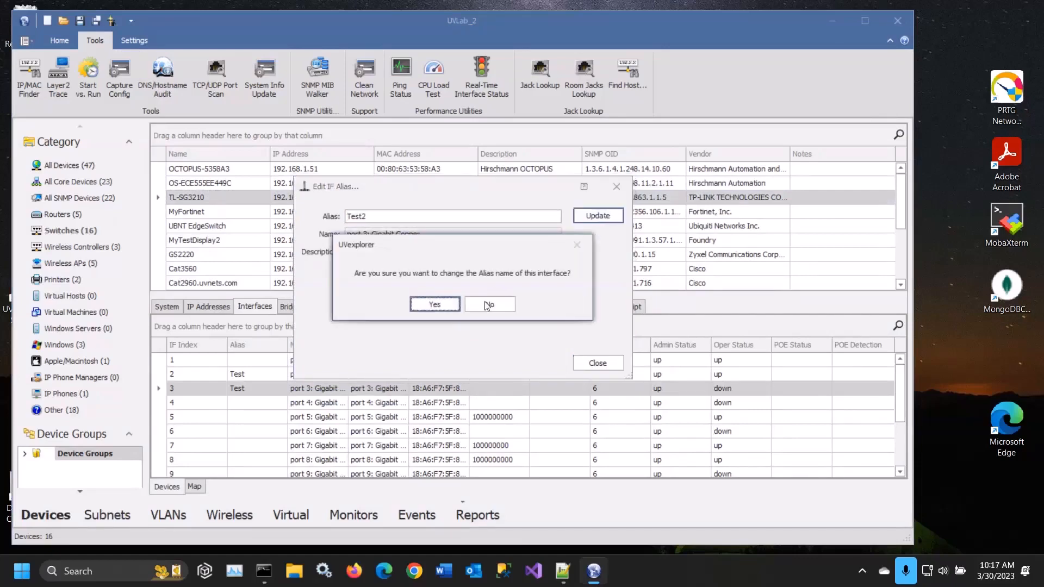
{"action": "left_click", "coordinate": [488, 303]}
{"action": "left_click", "coordinate": [598, 364]}
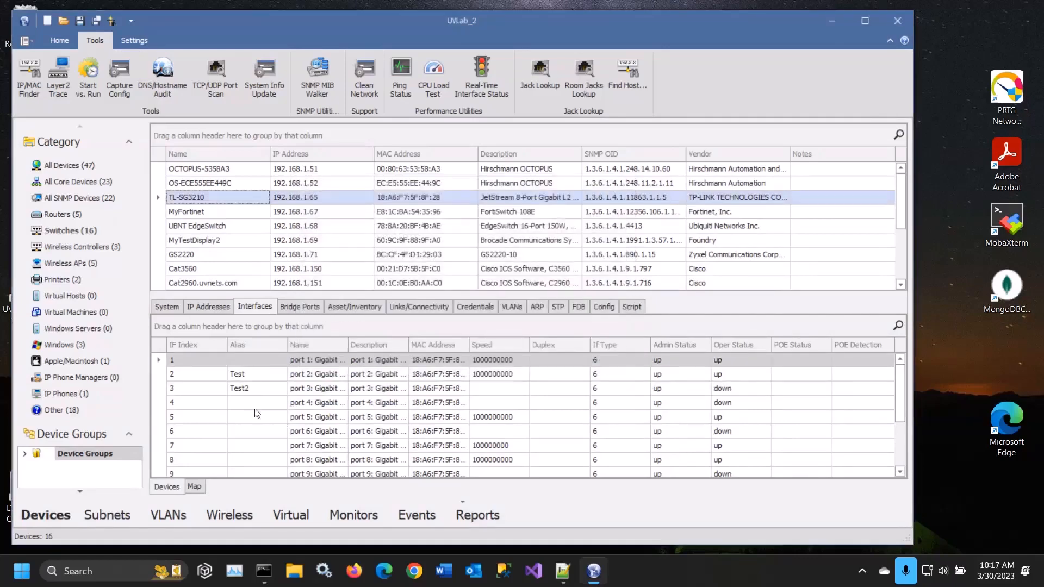
Review the port status and POE management dialogs for the port 3 interface, closing each without updating anything.
{"action": "right_click", "coordinate": [275, 390]}
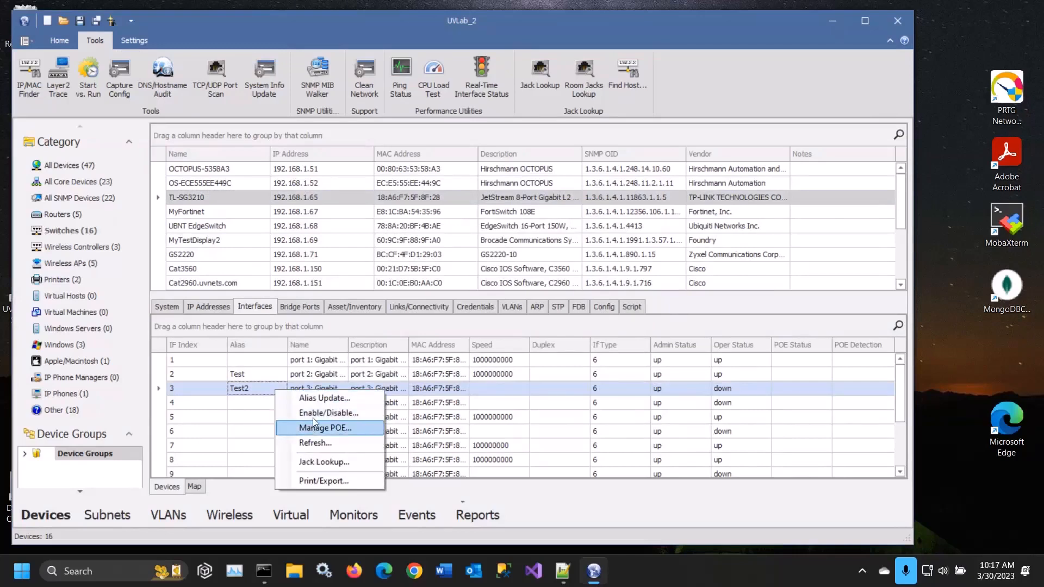
{"action": "left_click", "coordinate": [312, 416]}
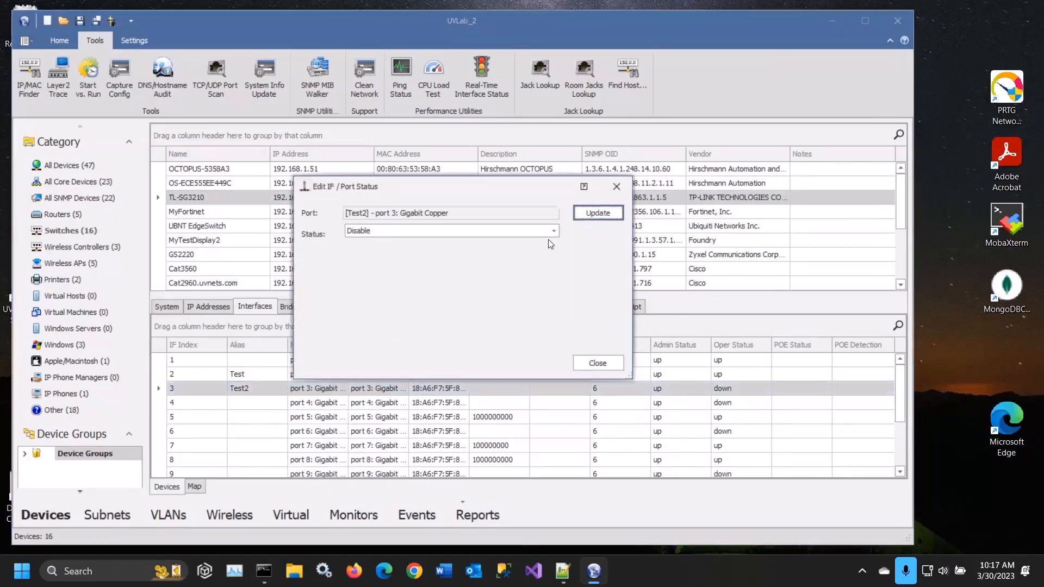
{"action": "left_click", "coordinate": [596, 364]}
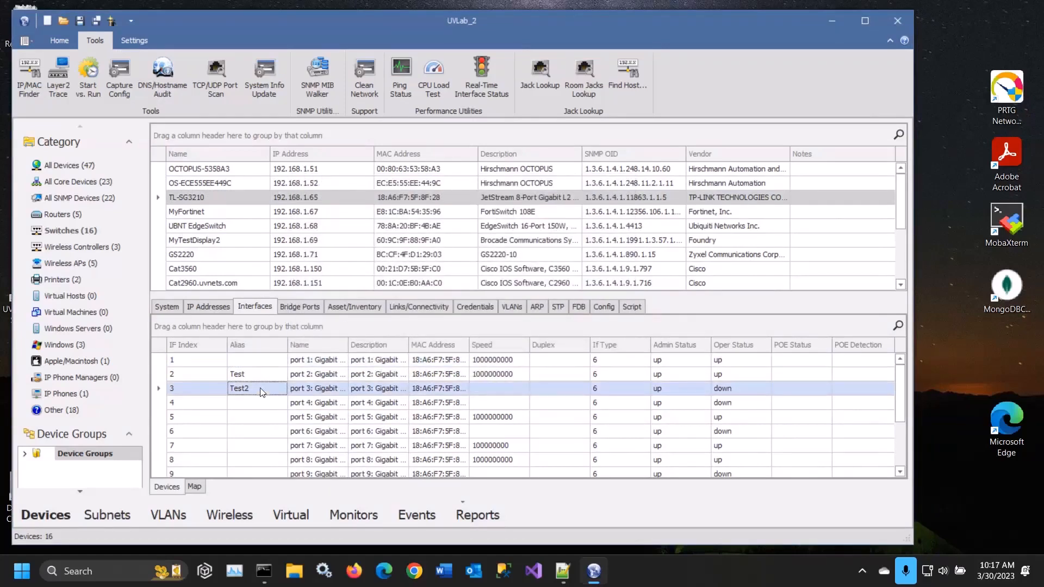
{"action": "right_click", "coordinate": [260, 390]}
{"action": "left_click", "coordinate": [300, 425]}
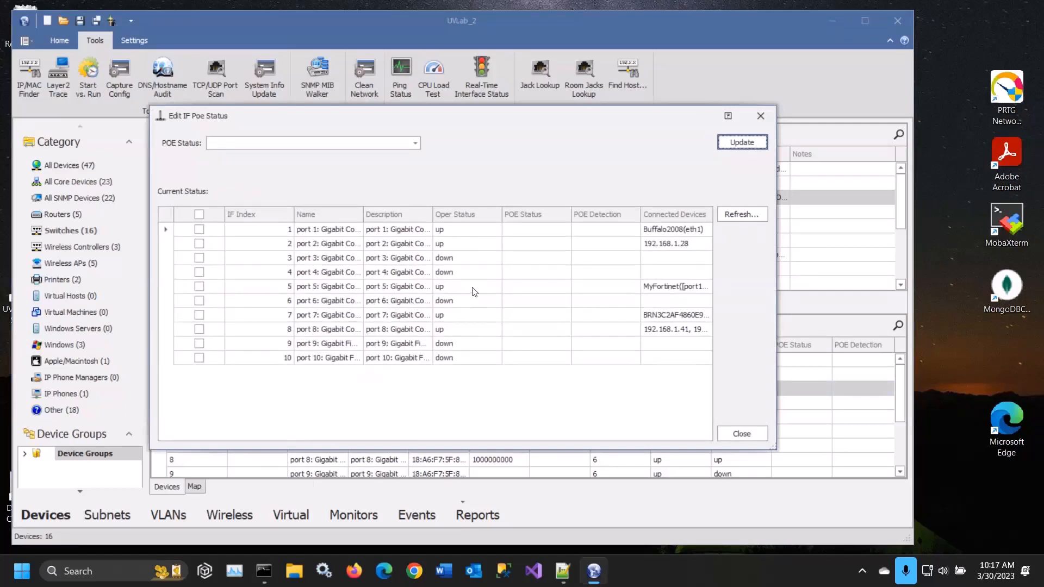
{"action": "left_click", "coordinate": [742, 435]}
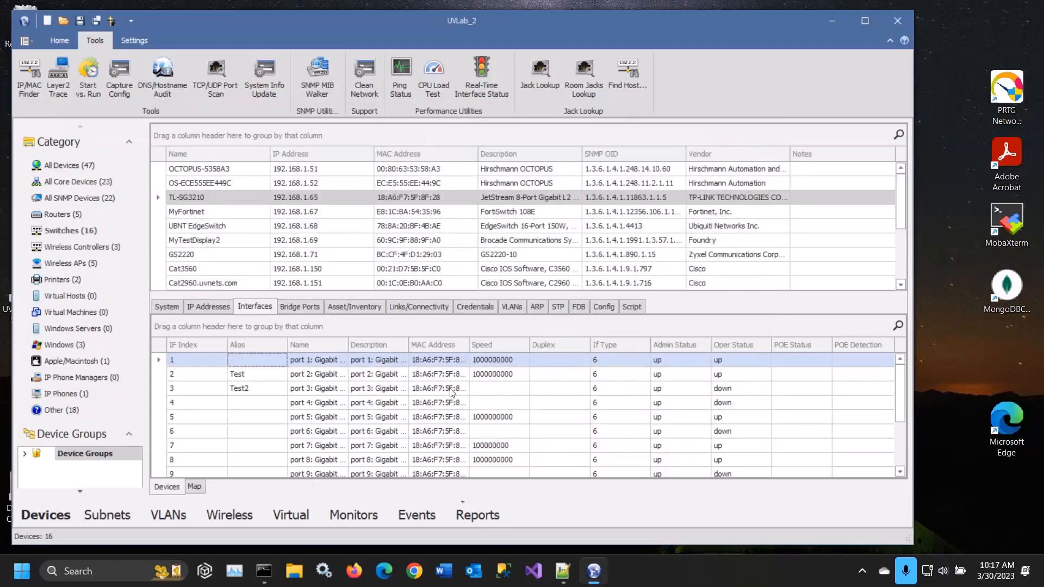
Show TL-SG3210's bridge ports, review the trunked VLAN settings of port 3, and close them without updating.
{"action": "left_click", "coordinate": [299, 308]}
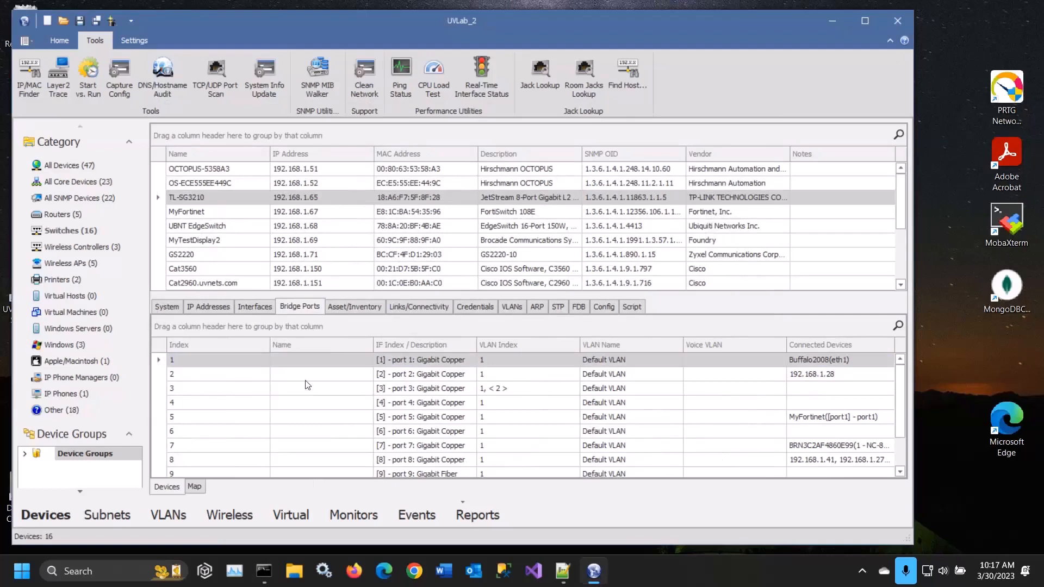
{"action": "right_click", "coordinate": [312, 403]}
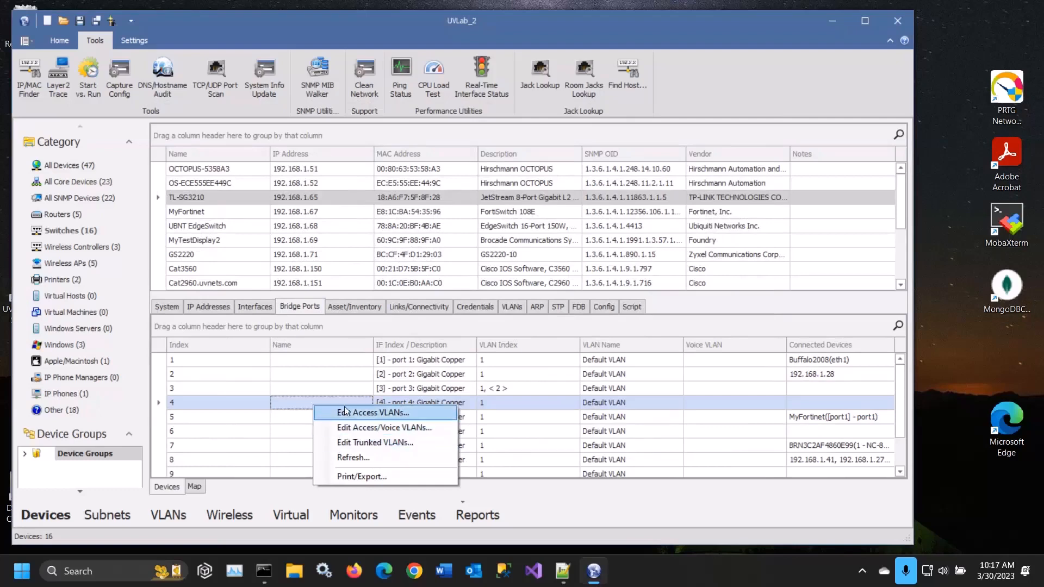
{"action": "right_click", "coordinate": [338, 387]}
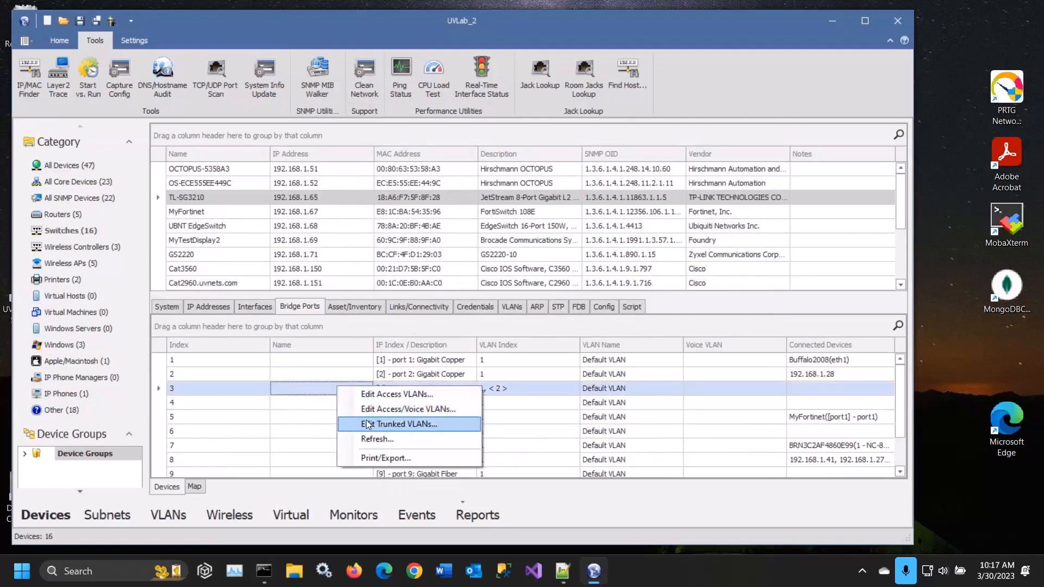
{"action": "left_click", "coordinate": [368, 424]}
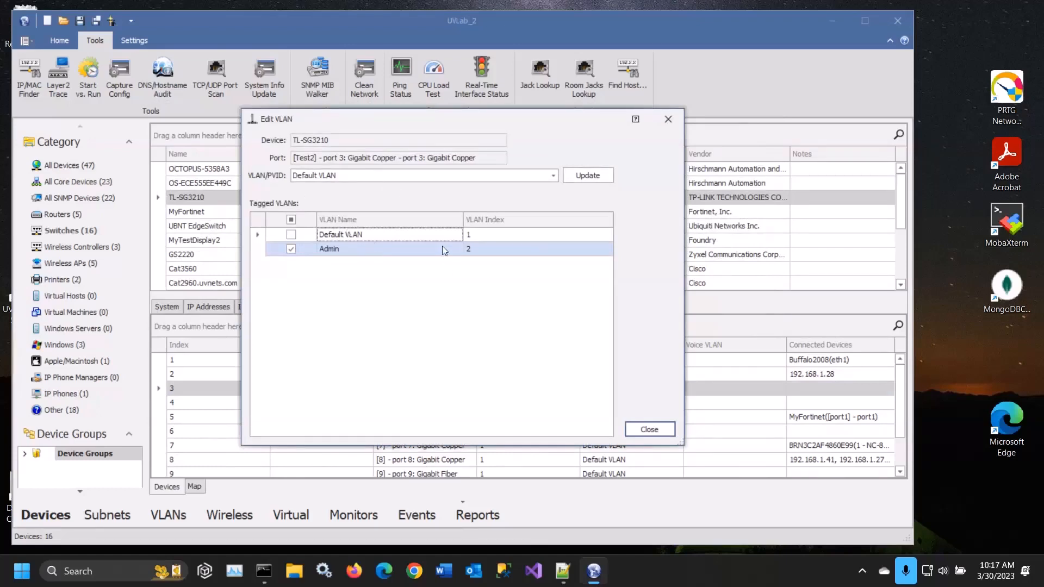
{"action": "left_click_drag", "start_coordinate": [412, 123], "coordinate": [396, 144]}
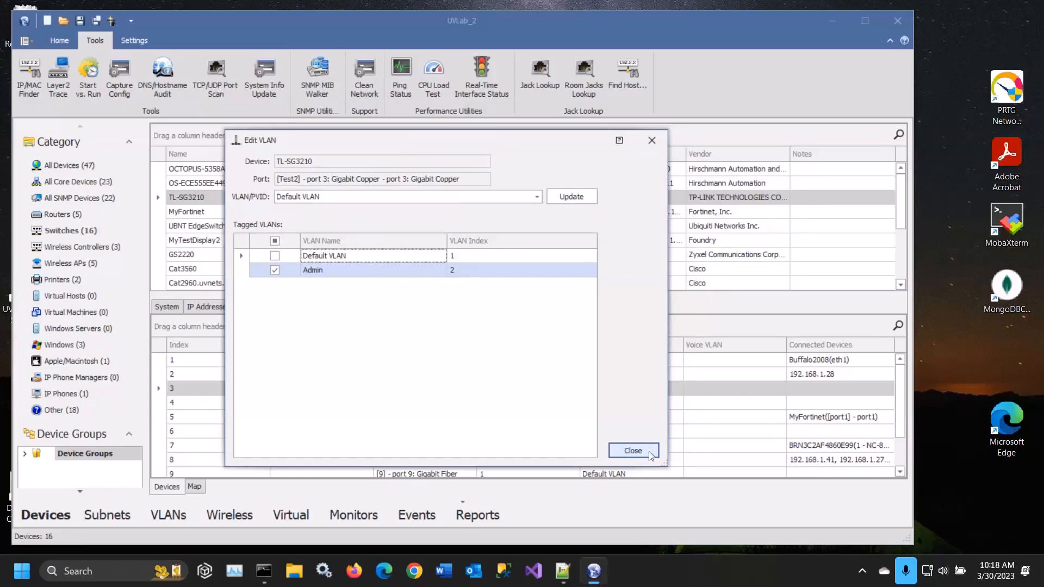
{"action": "left_click", "coordinate": [633, 451]}
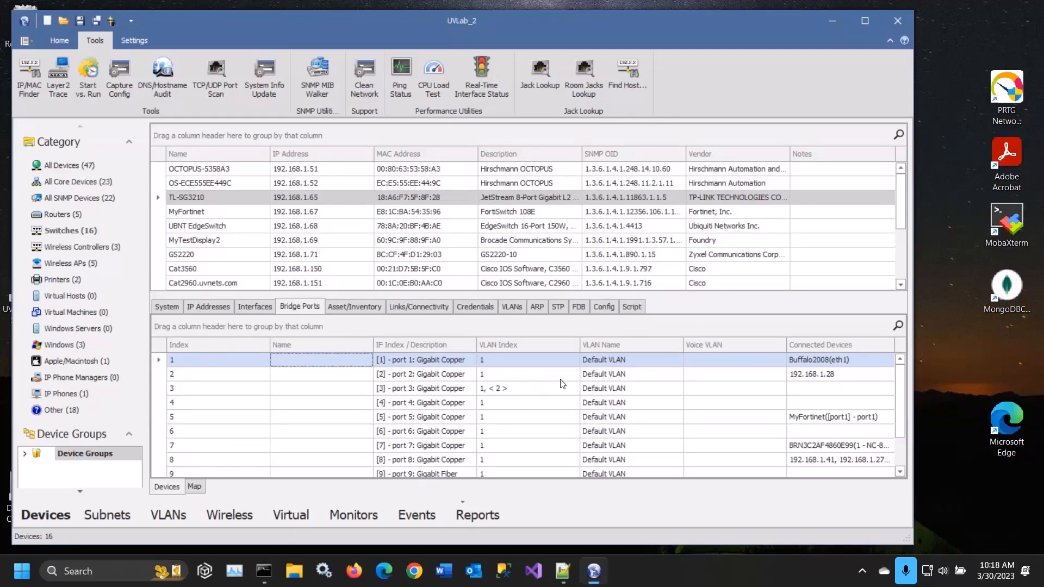
{"action": "left_click", "coordinate": [433, 375]}
{"action": "right_click", "coordinate": [433, 375]}
{"action": "left_click", "coordinate": [355, 399]}
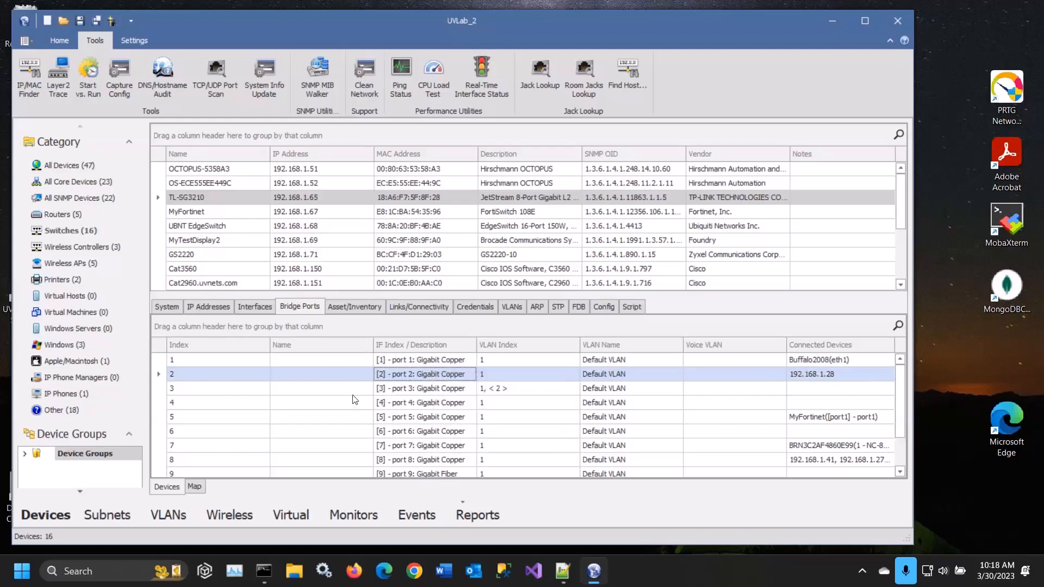
{"action": "left_click", "coordinate": [353, 394]}
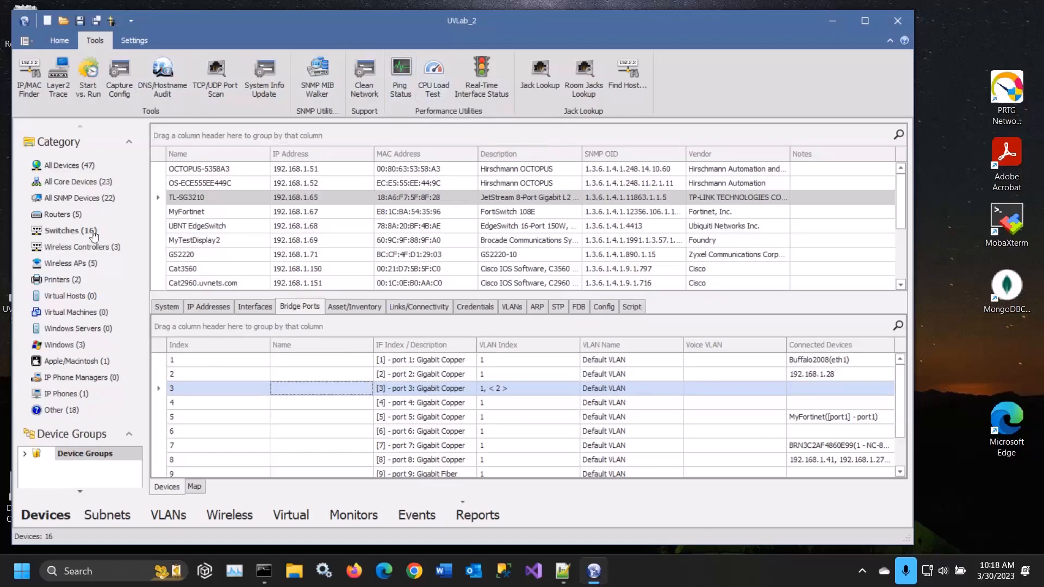
List the switches, run device ping polling on them from MyTestDisplay2's tools in an enlarged window, stop the polling and close it.
{"action": "left_click", "coordinate": [74, 230]}
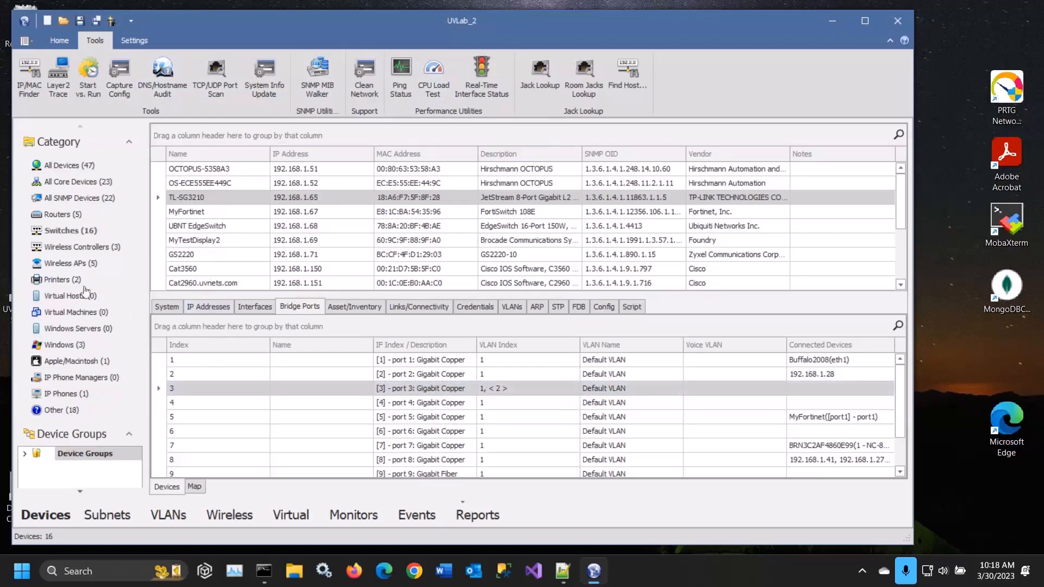
{"action": "left_click", "coordinate": [76, 231]}
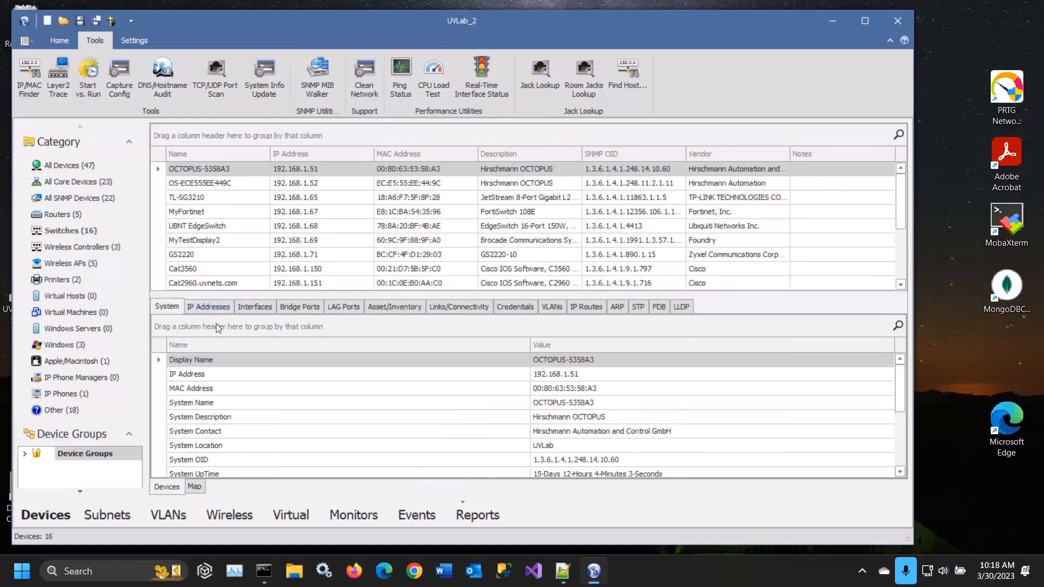
{"action": "right_click", "coordinate": [208, 241]}
{"action": "mouse_move", "coordinate": [272, 354]}
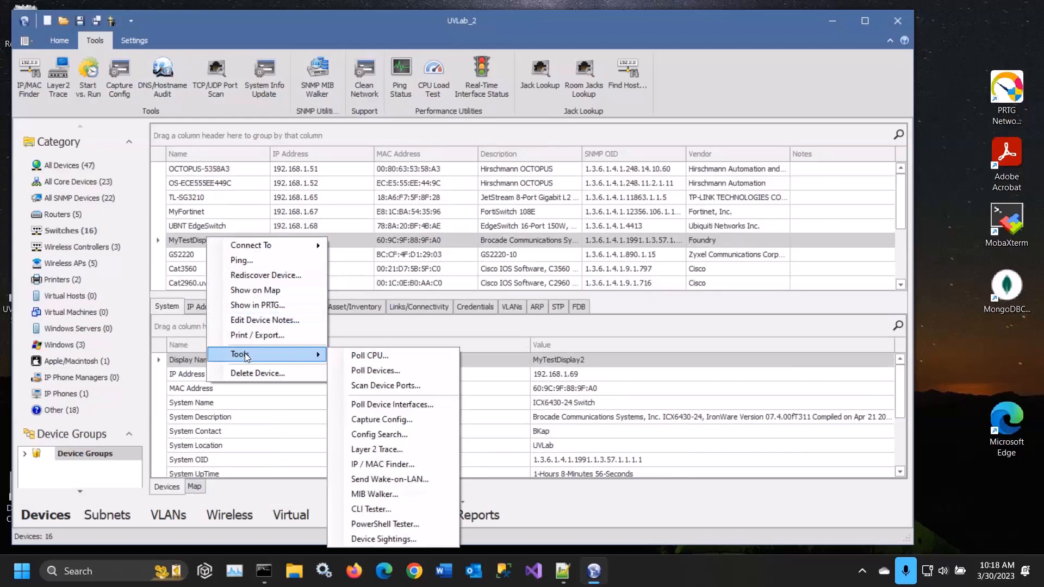
{"action": "left_click", "coordinate": [390, 372]}
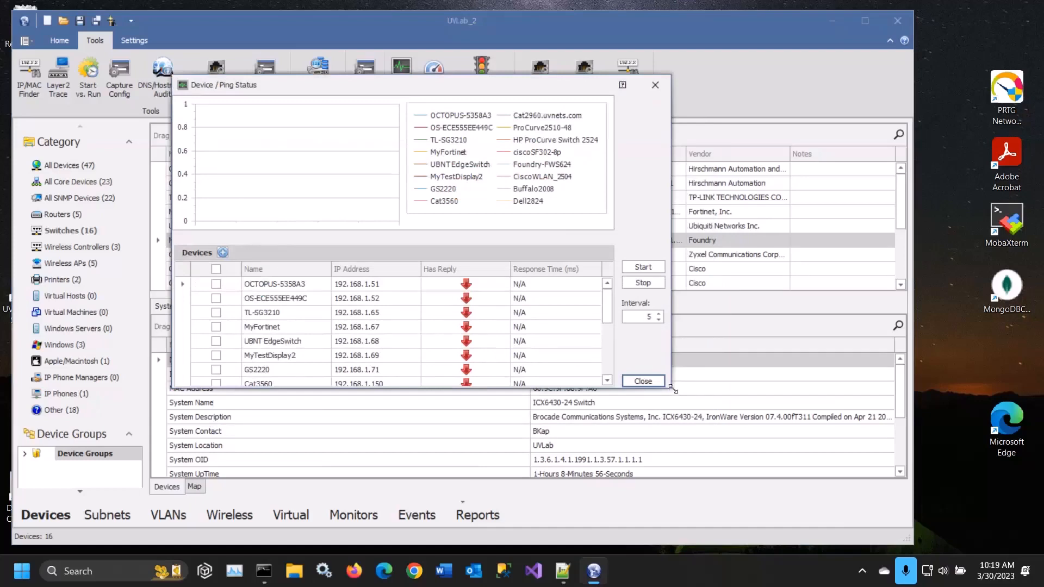
{"action": "left_click_drag", "start_coordinate": [673, 389], "coordinate": [793, 495]}
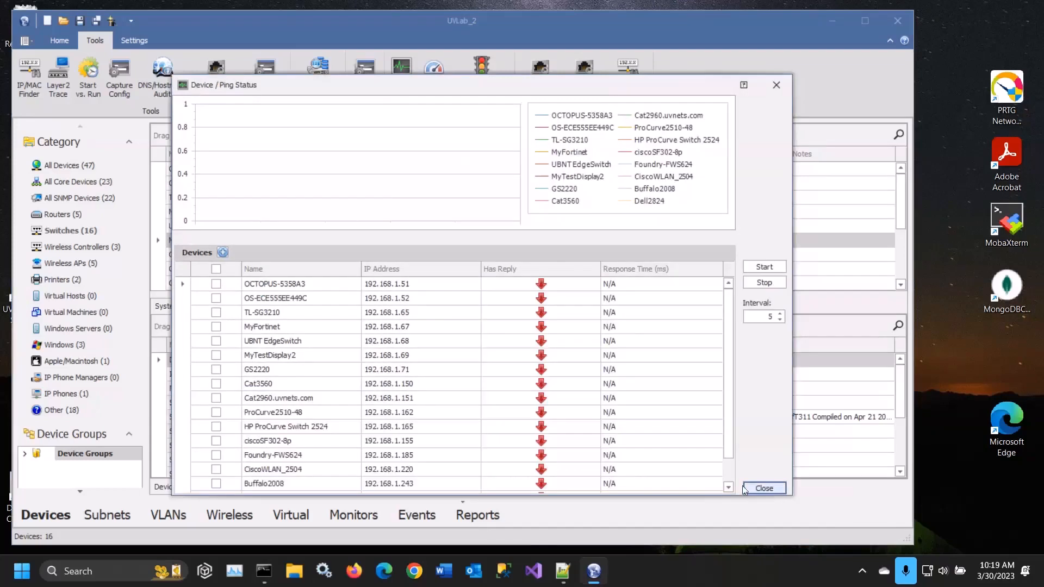
{"action": "left_click", "coordinate": [763, 267]}
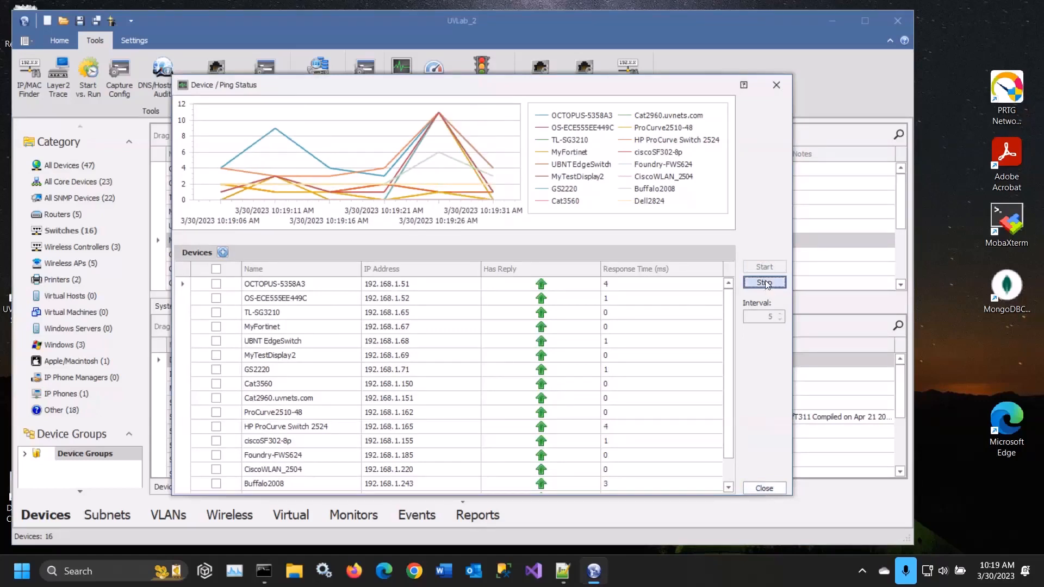
{"action": "left_click", "coordinate": [765, 281]}
{"action": "left_click", "coordinate": [764, 489]}
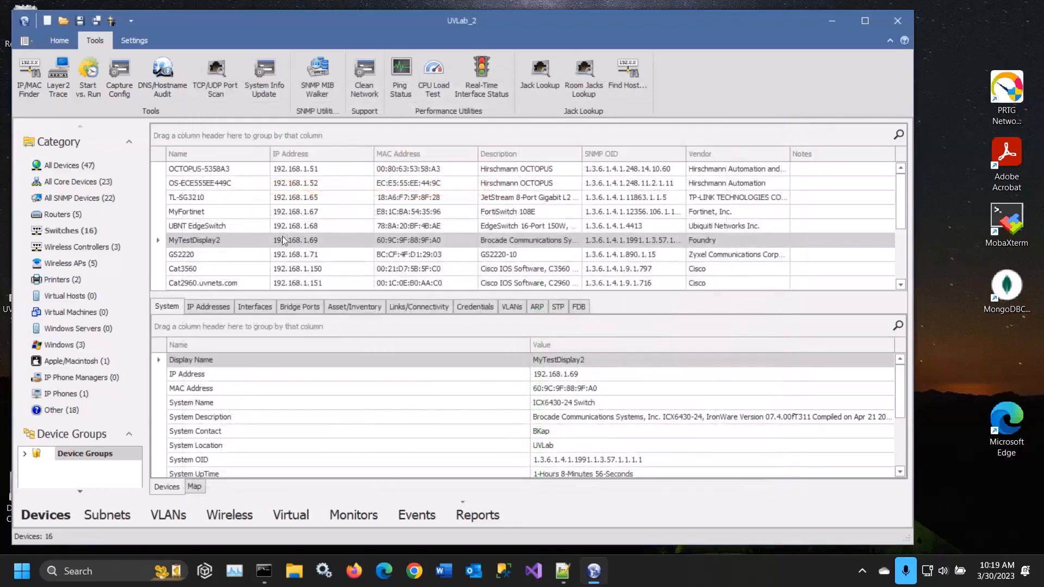
Poll the switches' CPU load from MyTestDisplay2's tools in an enlarged window, review the results, stop the polling and close it.
{"action": "right_click", "coordinate": [282, 236]}
{"action": "mouse_move", "coordinate": [351, 351]}
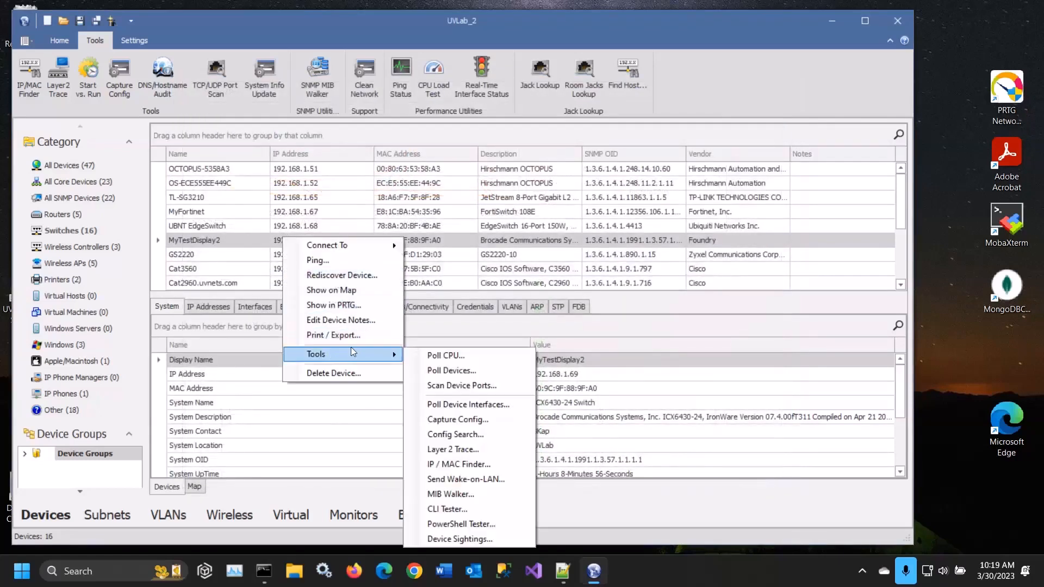
{"action": "left_click", "coordinate": [450, 359]}
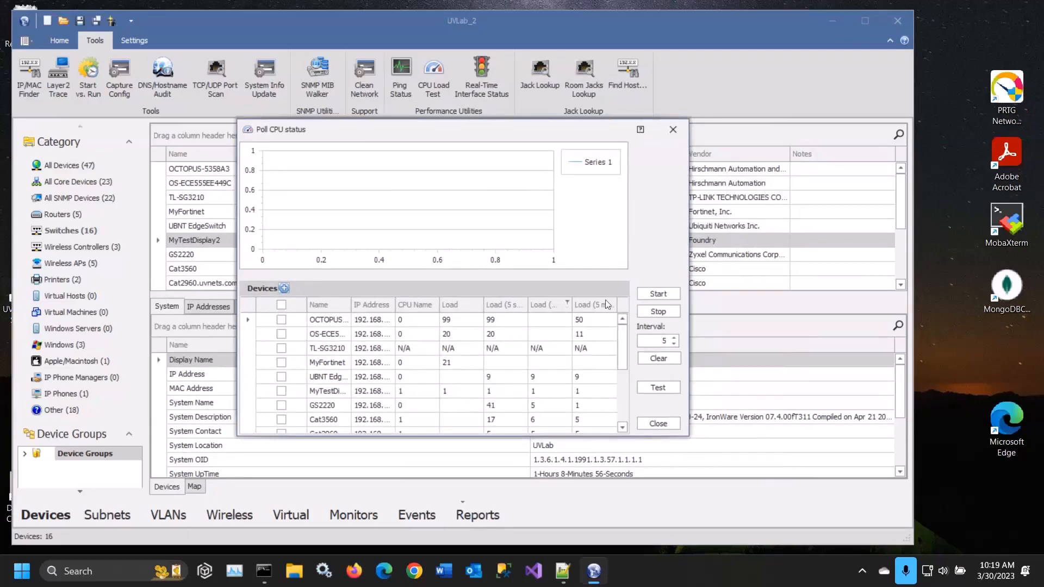
{"action": "left_click", "coordinate": [658, 293]}
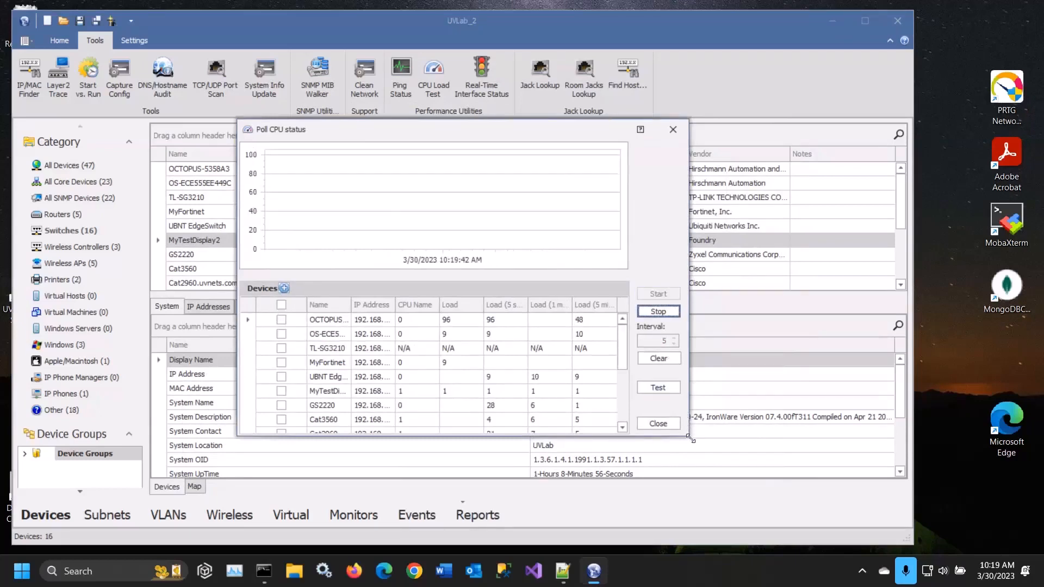
{"action": "left_click_drag", "start_coordinate": [690, 439], "coordinate": [846, 508]}
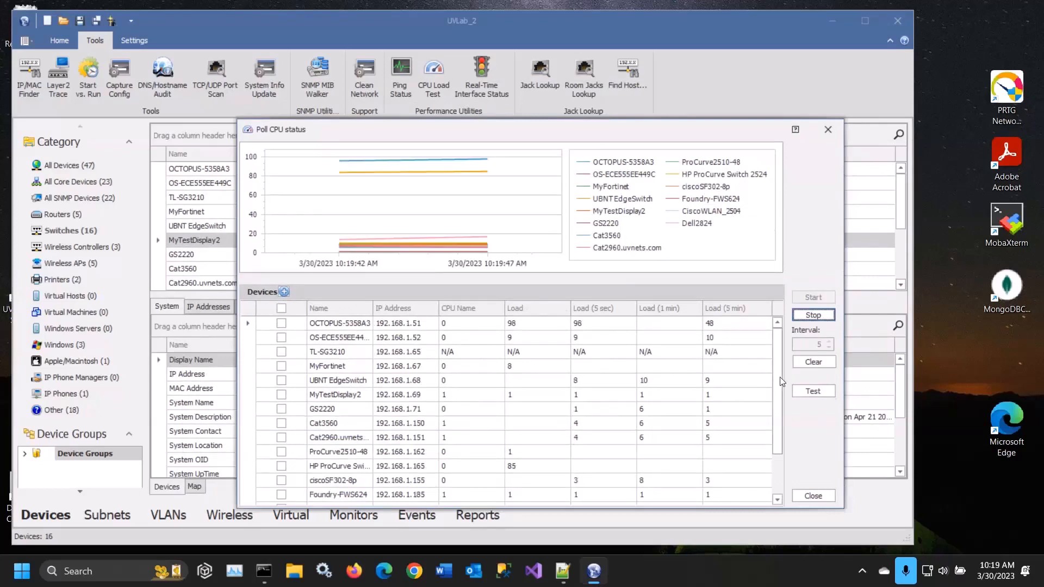
{"action": "scroll", "coordinate": [781, 381], "scroll_direction": "down", "scroll_amount": 1}
{"action": "scroll", "coordinate": [776, 418], "scroll_direction": "up", "scroll_amount": 1}
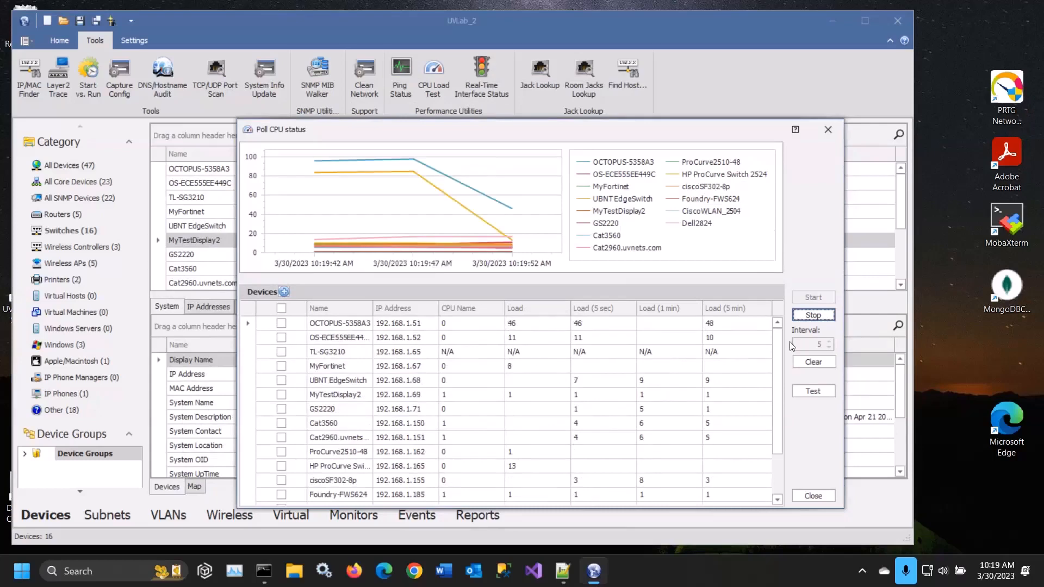
{"action": "left_click", "coordinate": [806, 315]}
{"action": "left_click", "coordinate": [813, 496]}
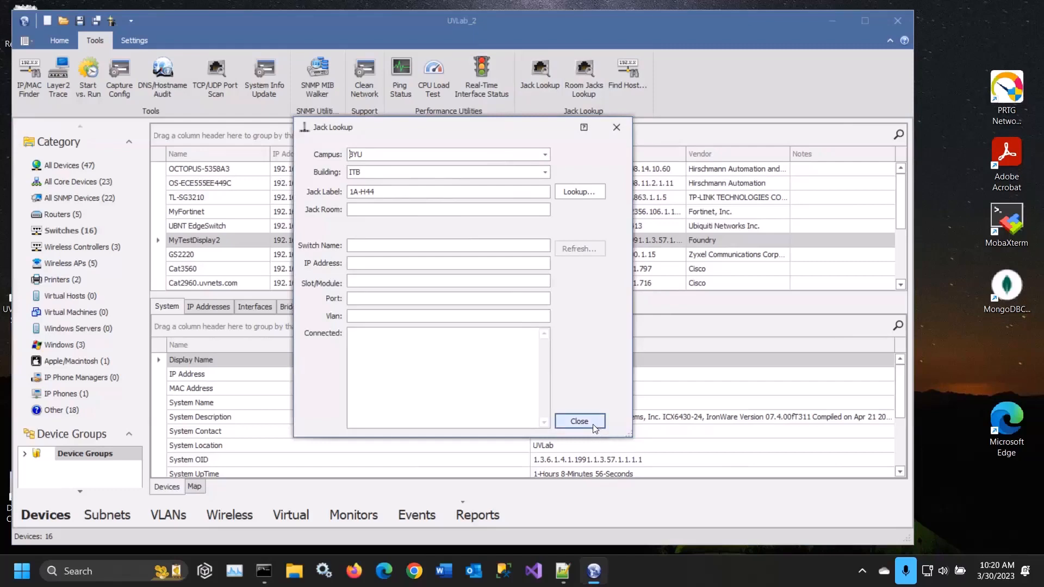
Close the Jack Lookup and run a Find Host lookup for IP address 192.168.1.4.
{"action": "left_click", "coordinate": [579, 421]}
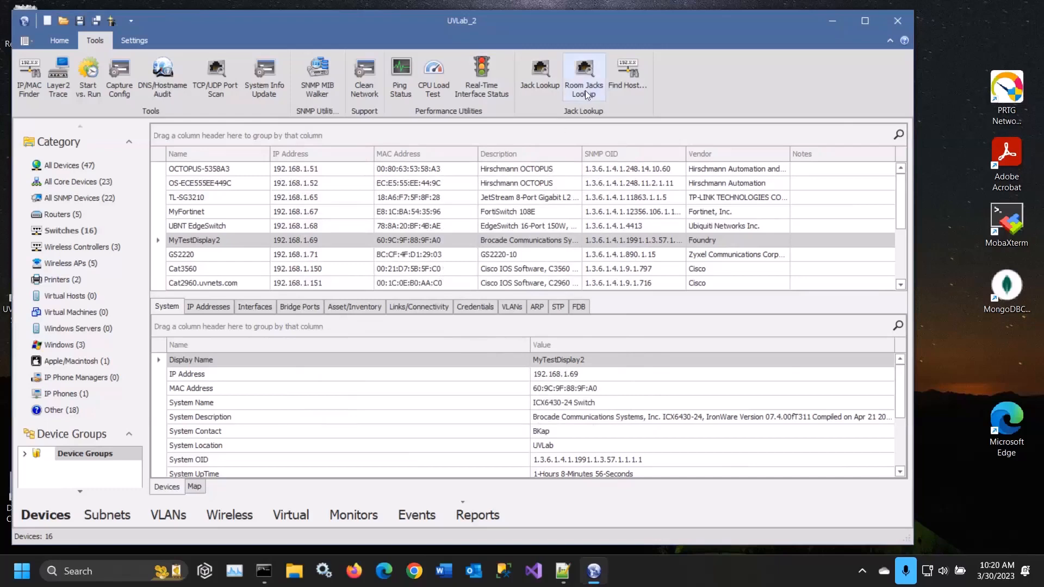
{"action": "left_click", "coordinate": [625, 76]}
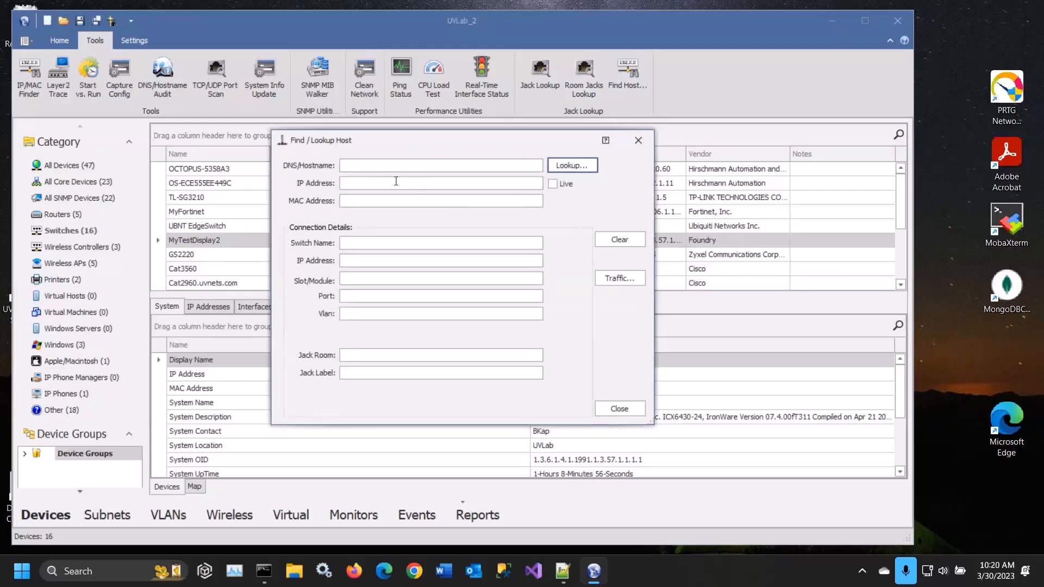
{"action": "type", "text": "192.168.1.4"}
{"action": "left_click", "coordinate": [580, 168]}
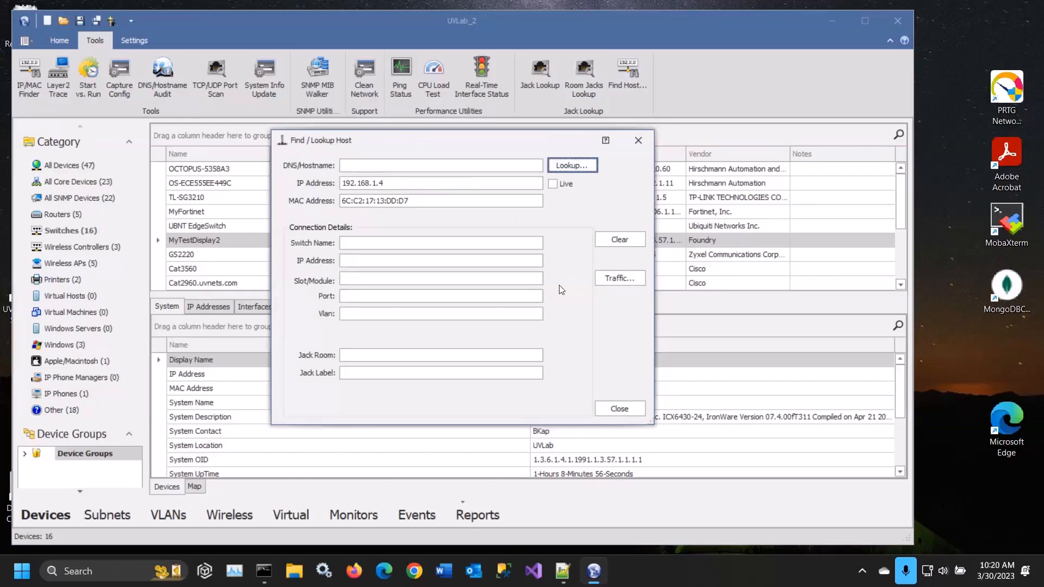
Look up the host at 192.168.1.5 and move the lookup window aside while examining its connection details.
{"action": "left_click", "coordinate": [452, 186]}
{"action": "key", "text": "BackSpace"}
{"action": "type", "text": "5"}
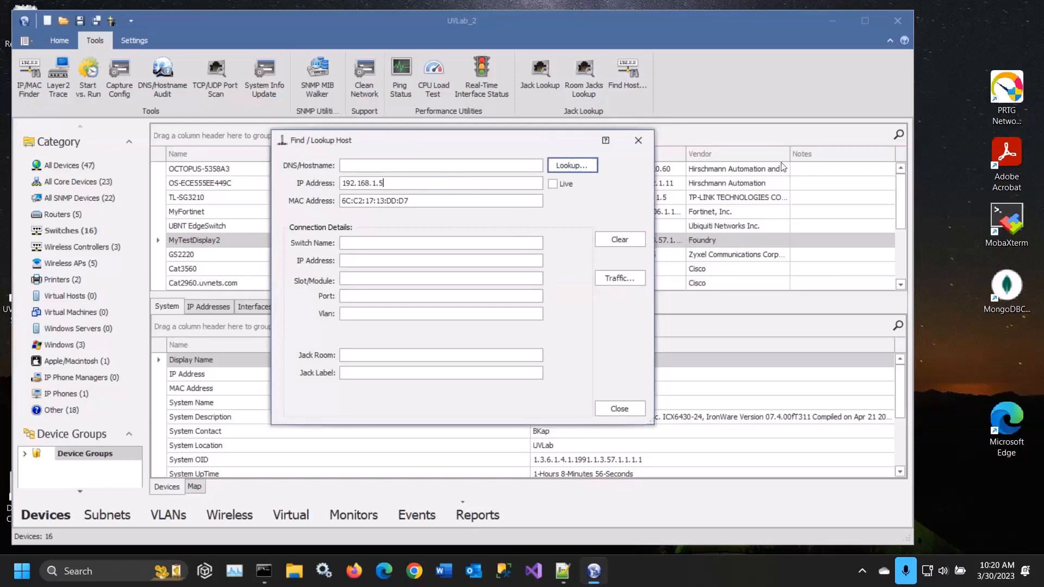
{"action": "left_click", "coordinate": [568, 166]}
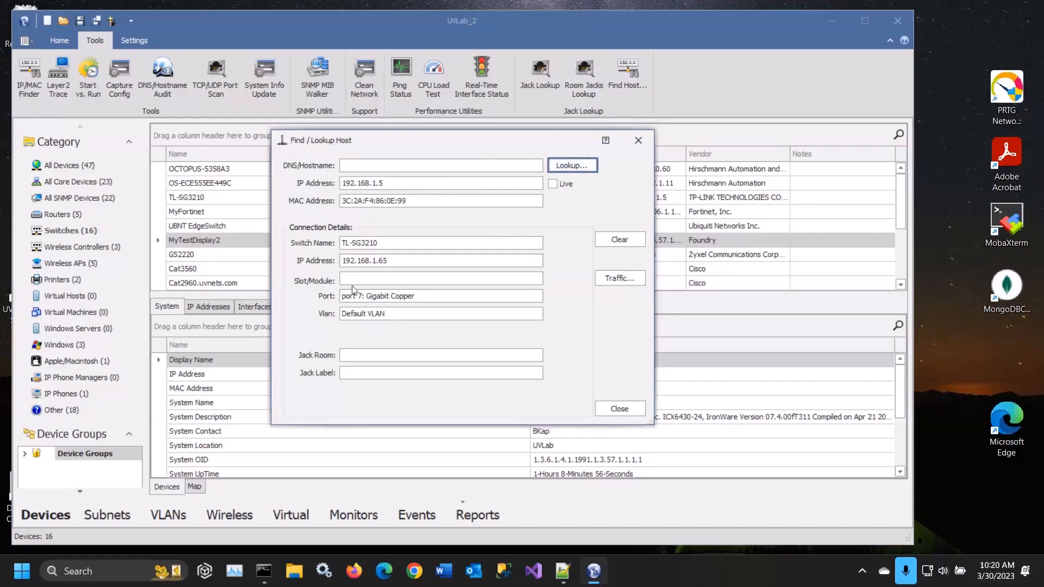
{"action": "left_click", "coordinate": [388, 245]}
{"action": "left_click_drag", "start_coordinate": [463, 136], "coordinate": [388, 100]}
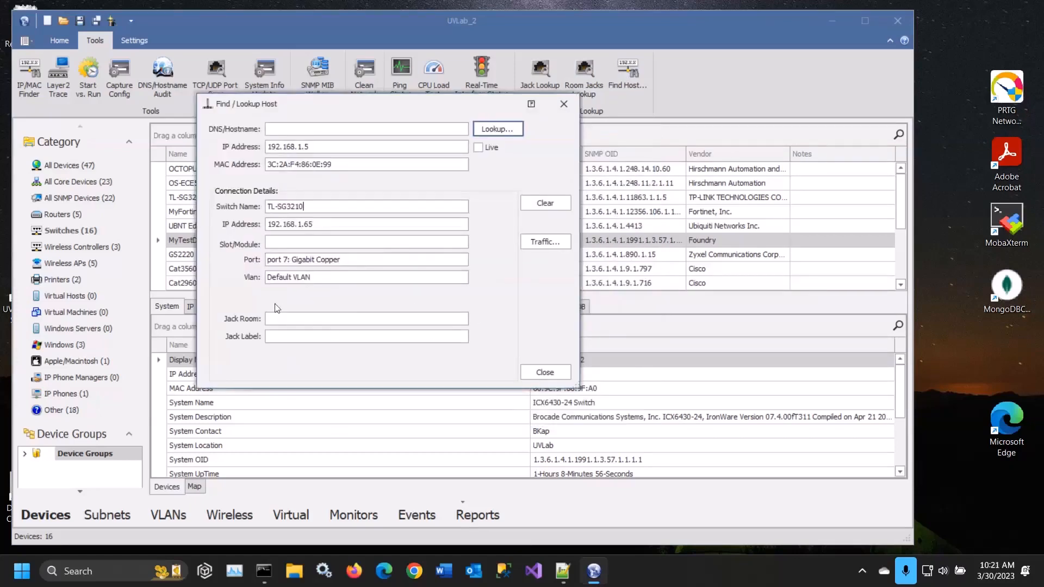